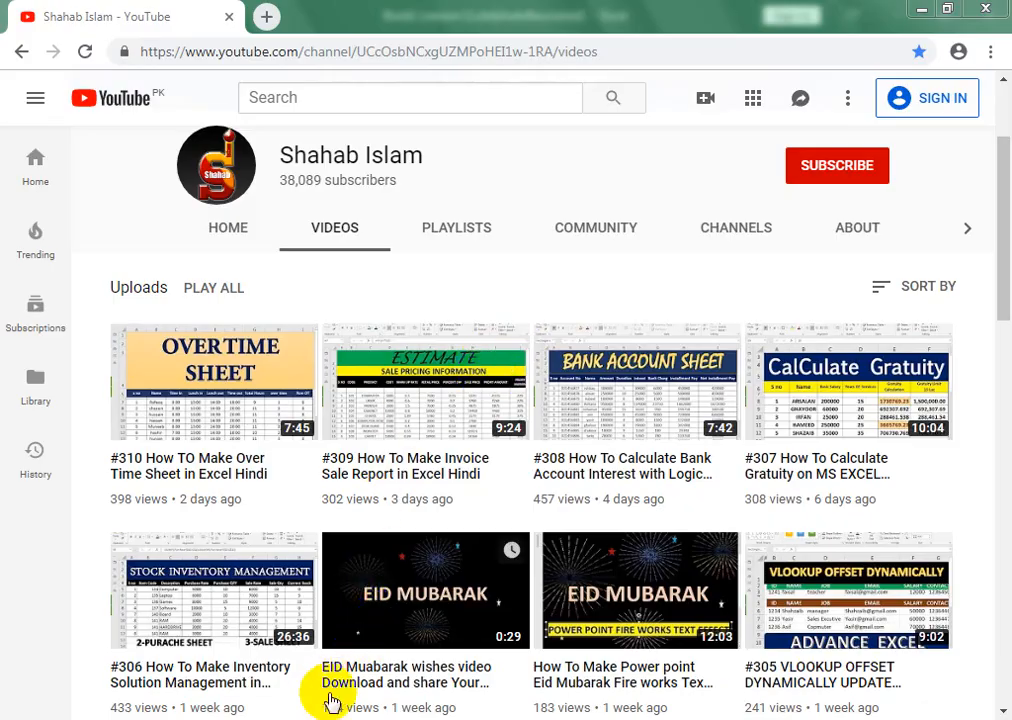
Step: Switch to the Excel workbook and look through its T.D, SHAHAB, ABDU and Sale Report sheets
click(316, 718)
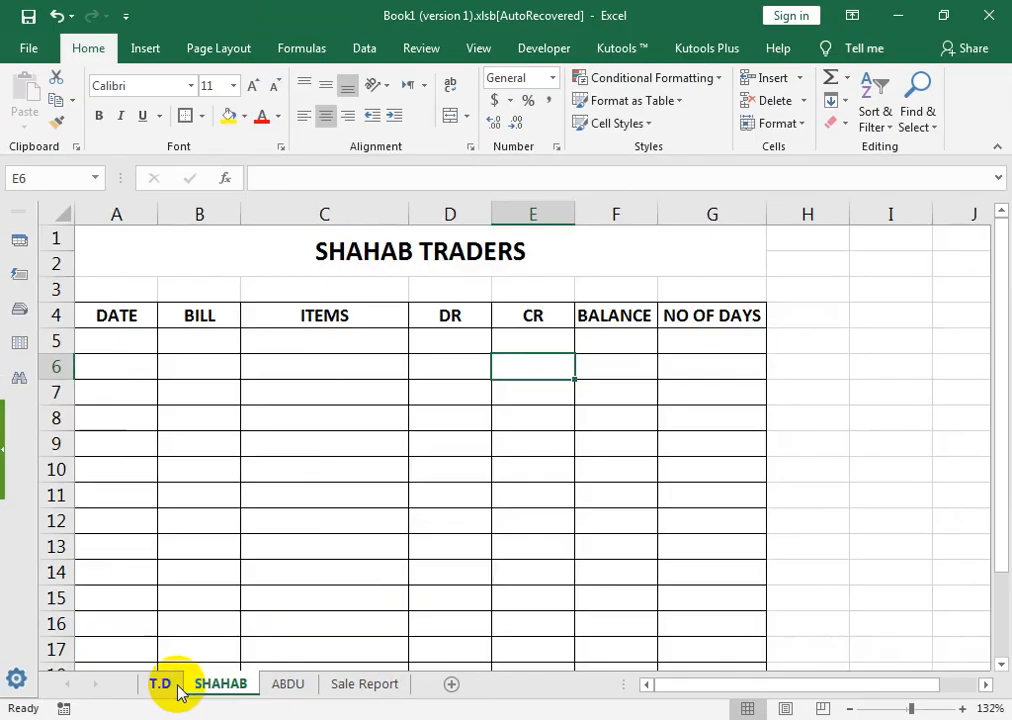
click(355, 658)
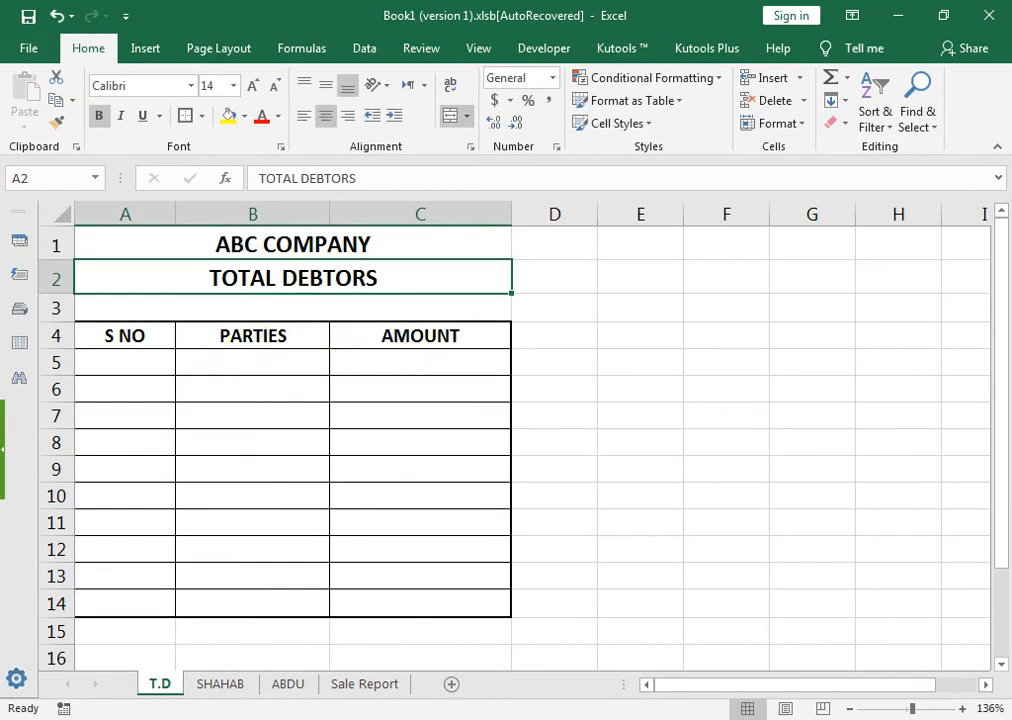
click(222, 688)
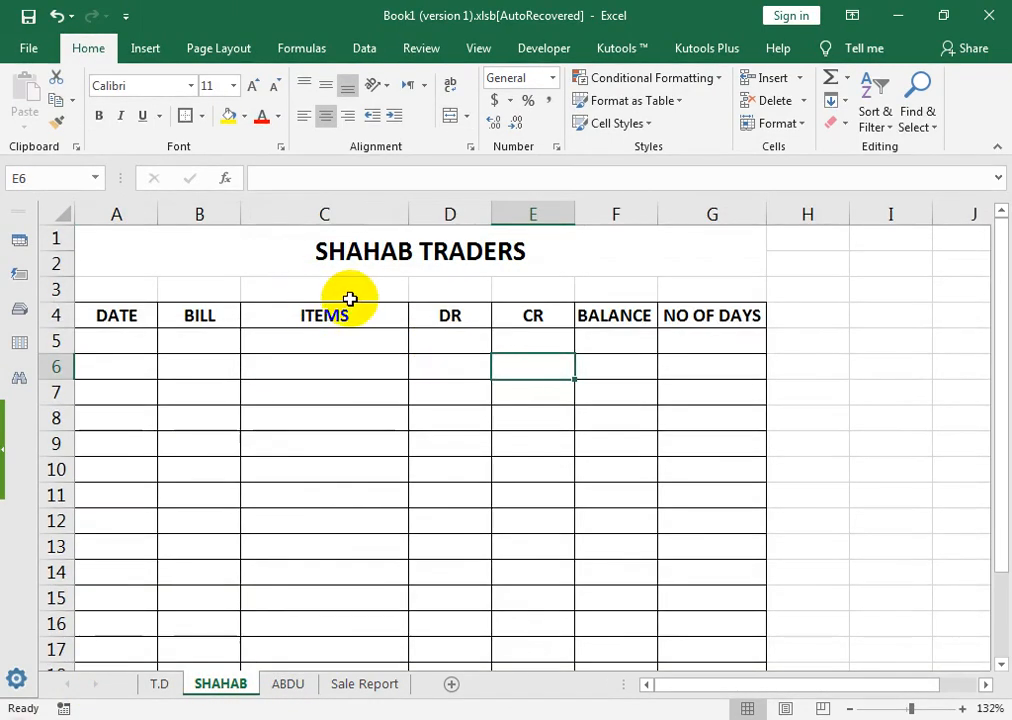
click(287, 684)
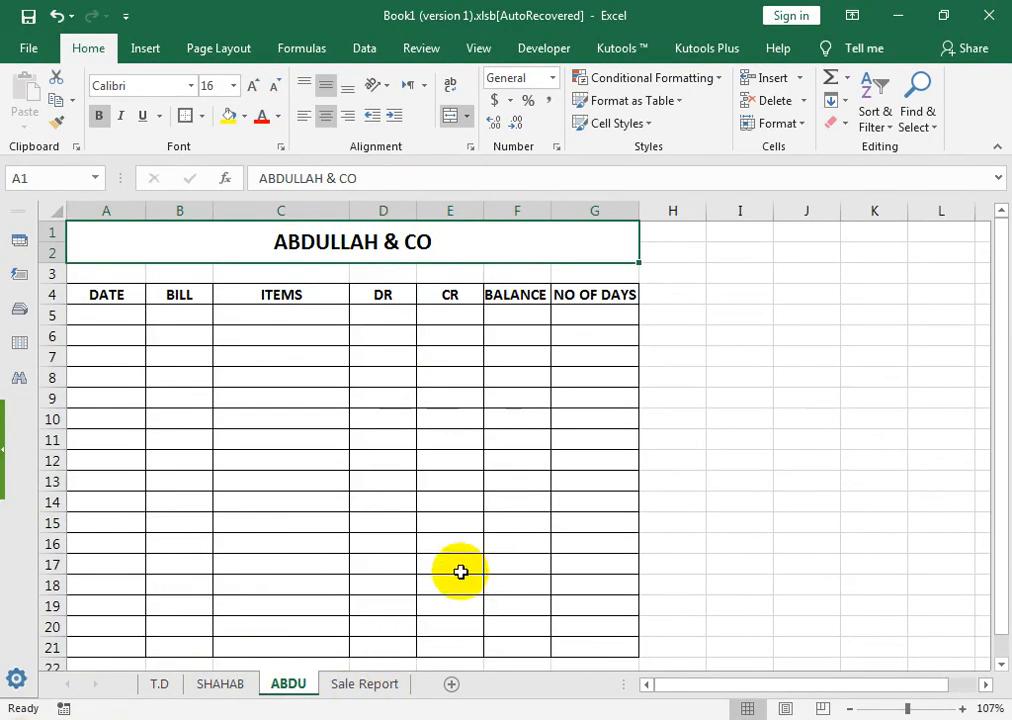
click(395, 686)
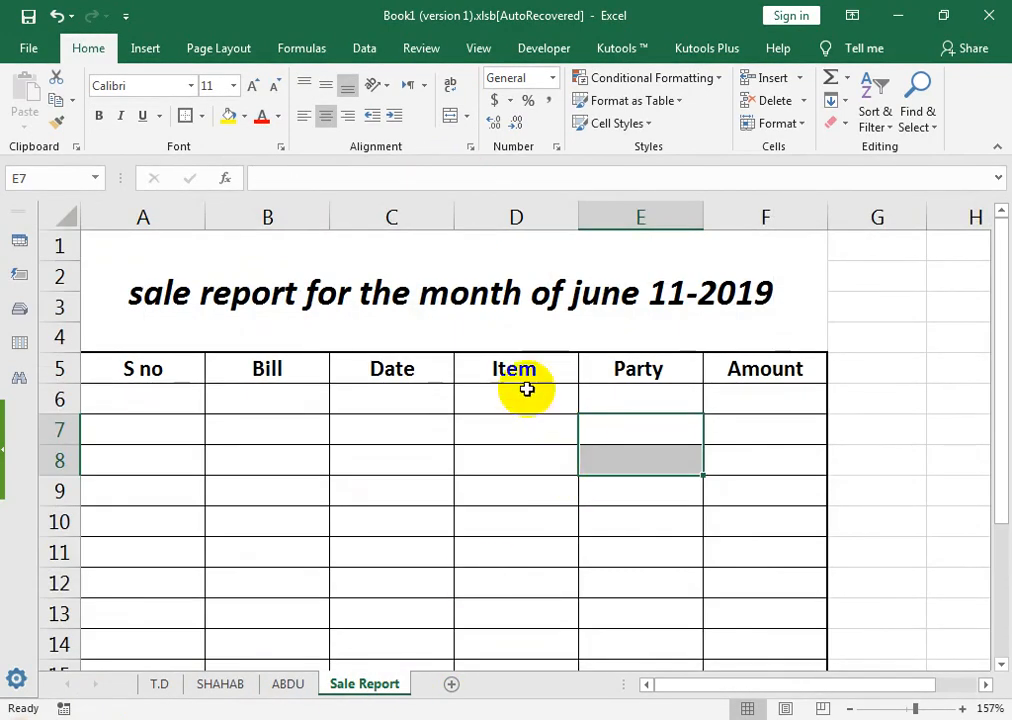
click(653, 401)
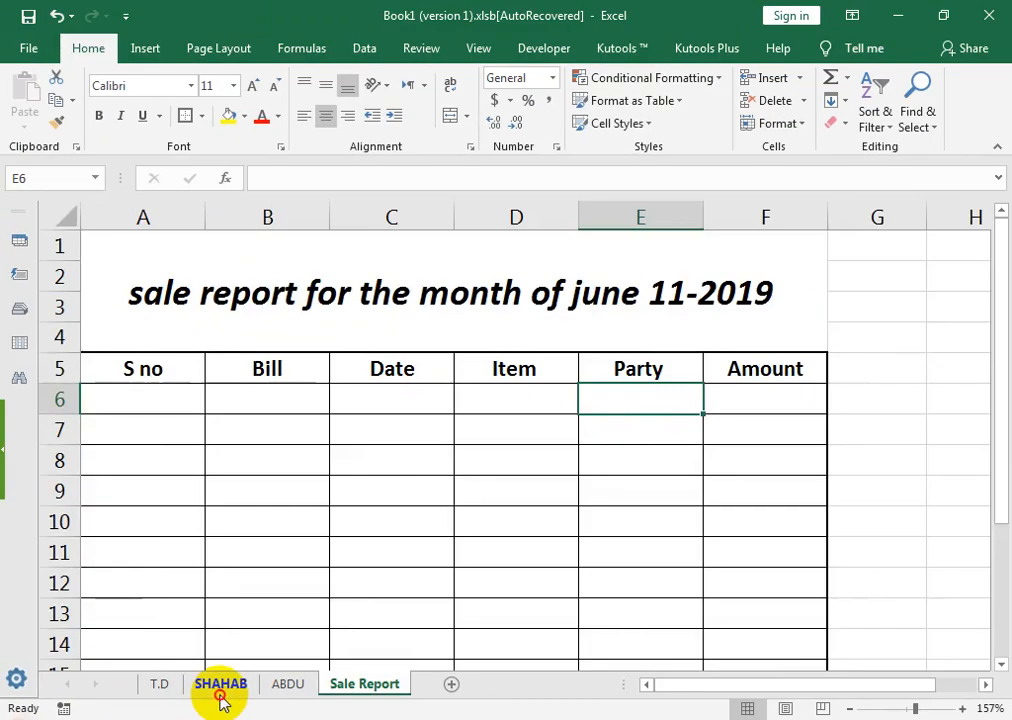
Step: On the SHAHAB sheet, enter 2/5/2019 as the first date in A5
click(441, 655)
click(156, 348)
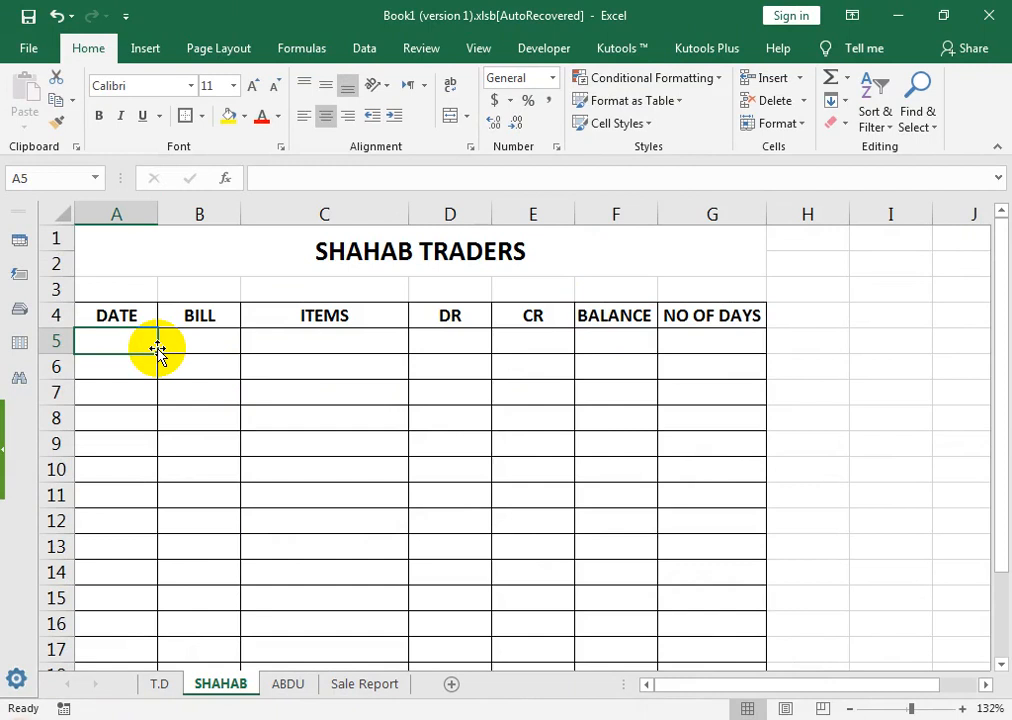
text(2/)
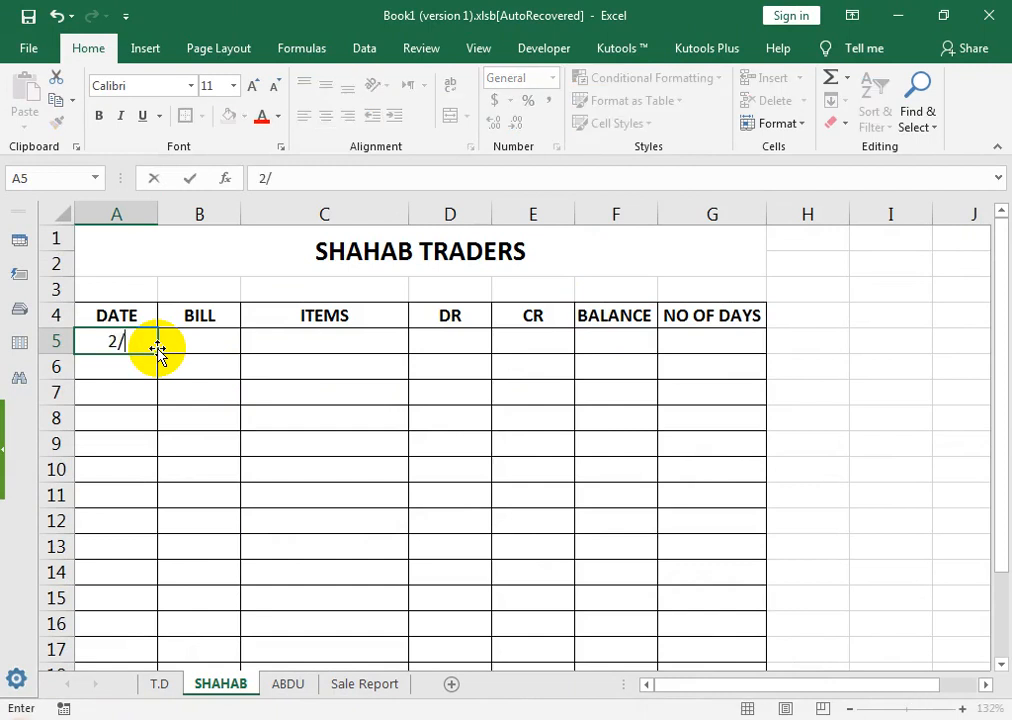
text(5/2019)
key(Return)
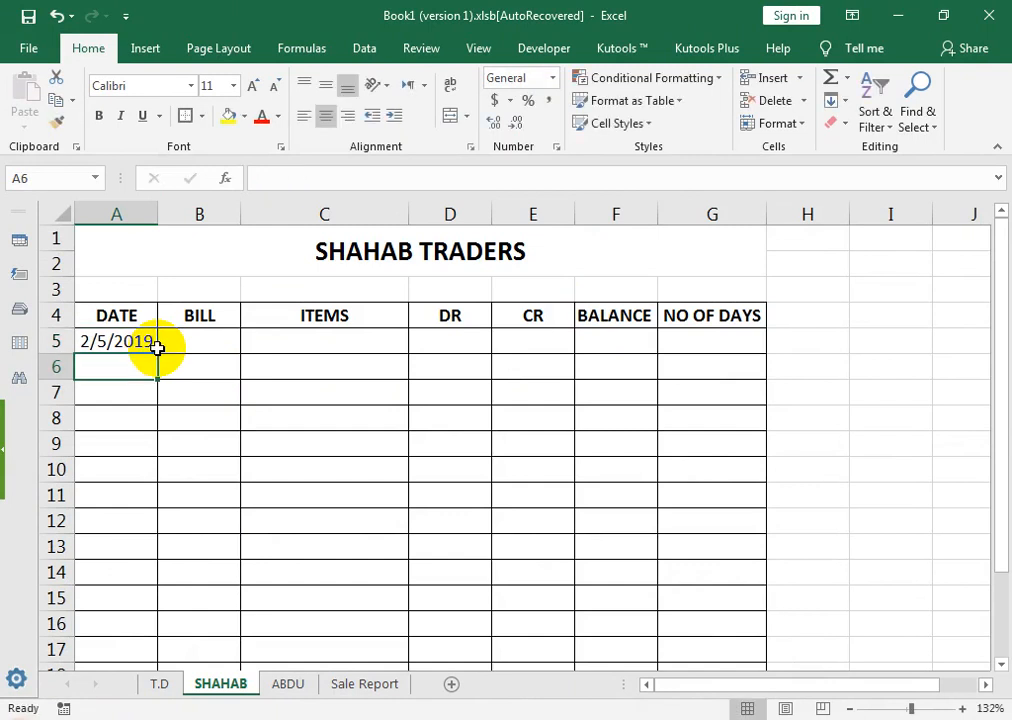
Step: Fill the dates down from A5 to A11 as a daily series and autofit column A
key(Up)
key(Up)
key(Down)
drag(162, 353, 164, 497)
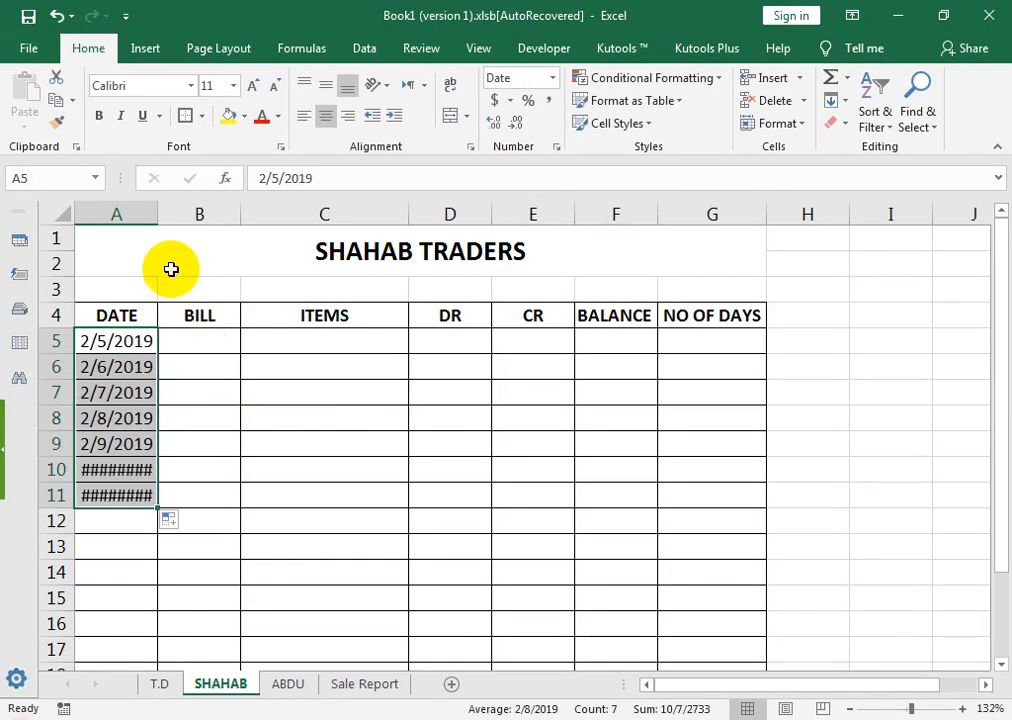
double_click(158, 214)
Step: Enter bill numbers 1 and 2 in B5 and B6 and extend the series to 7 in B11
click(218, 345)
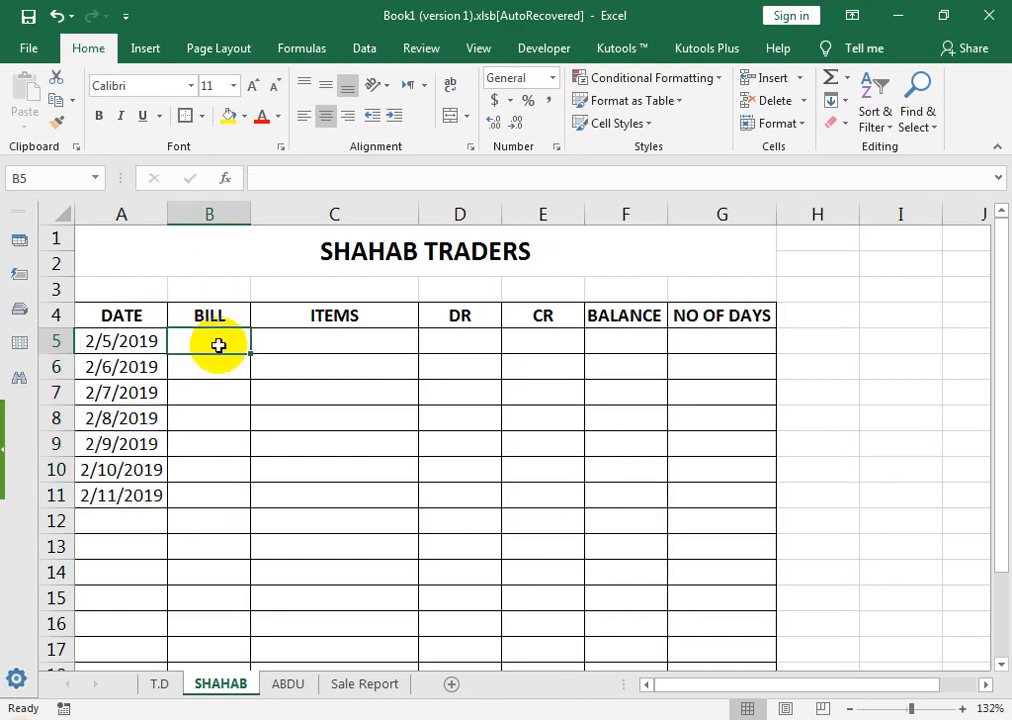
text(1)
key(Return)
text(2)
drag(218, 344, 267, 500)
Step: Enter the items PRODUCT A in C5 and PRODUCT B in C6
click(322, 345)
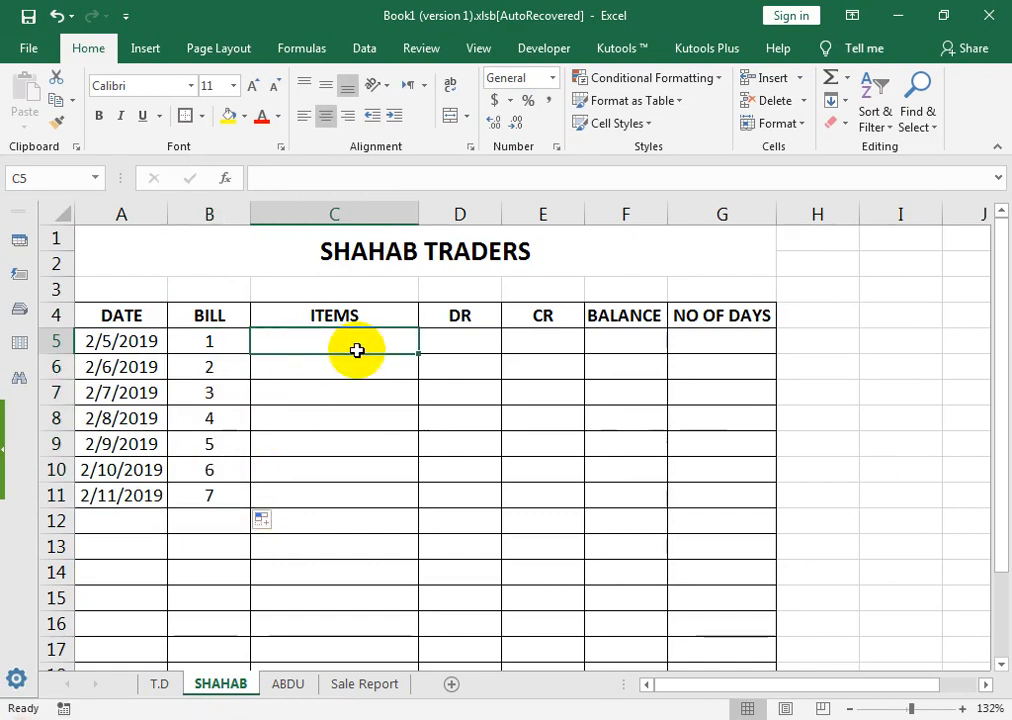
text(PRODU)
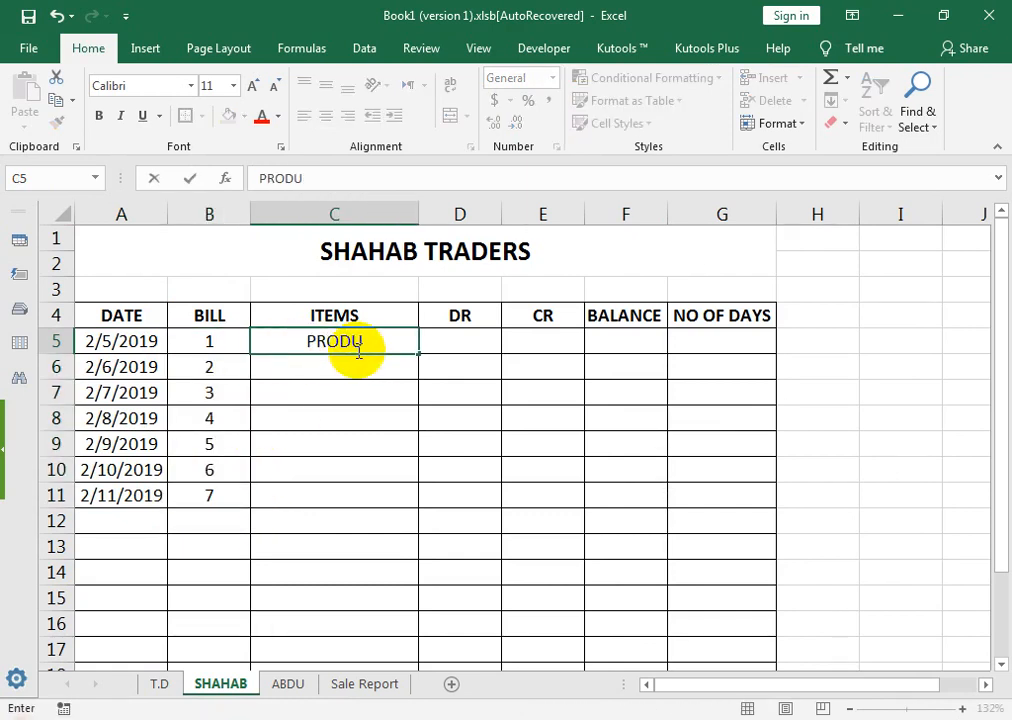
text(CT A)
key(Return)
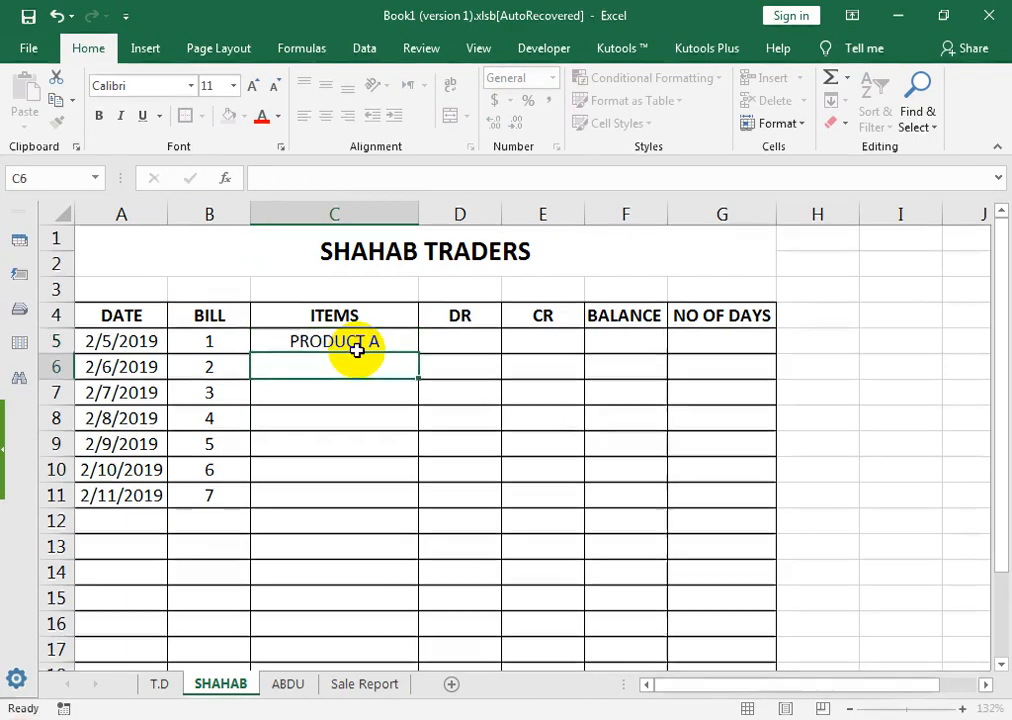
text(O)
key(BackSpace)
text(P)
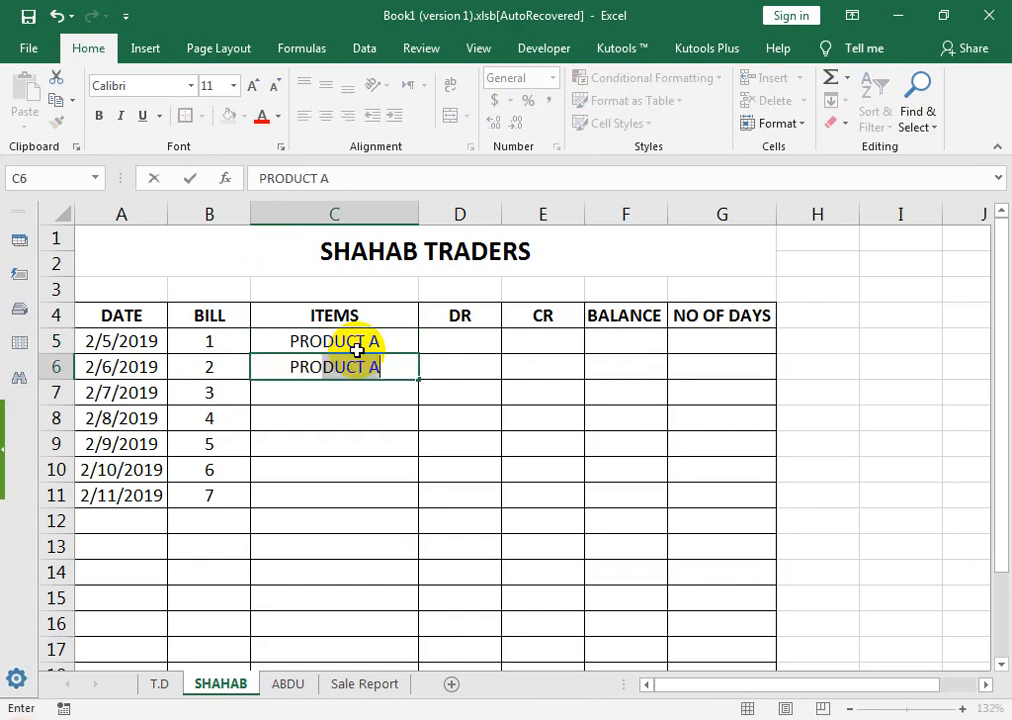
text(RODUCT B)
key(Return)
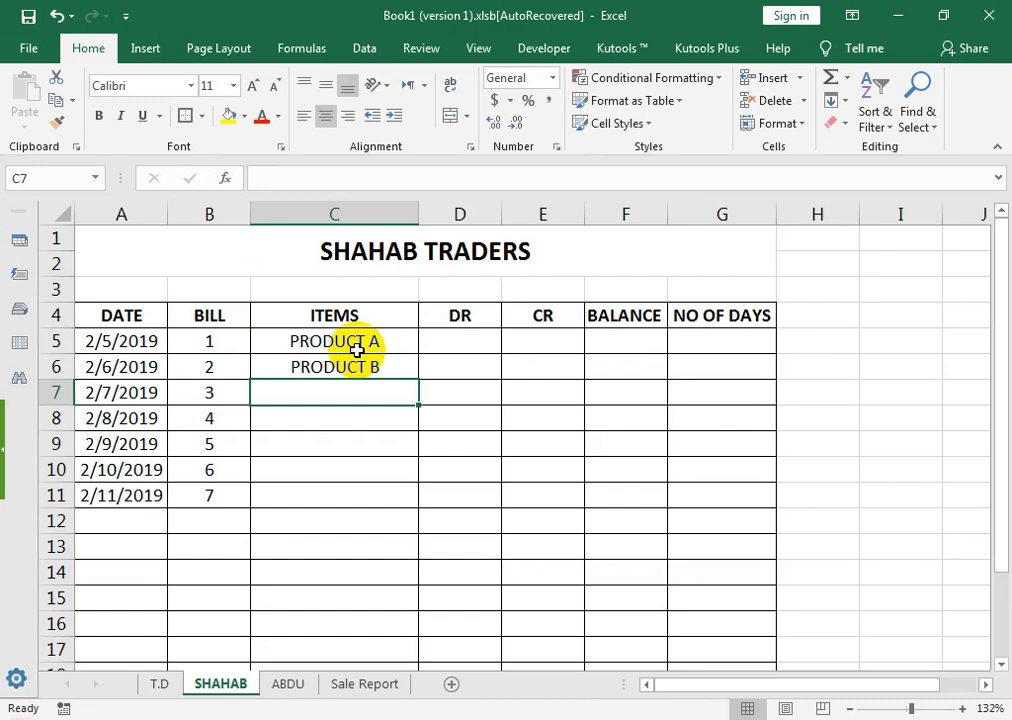
Step: Enter the items CASH RECIVED in C7 and PRODUCT D in C8
text(CASH RECIVED)
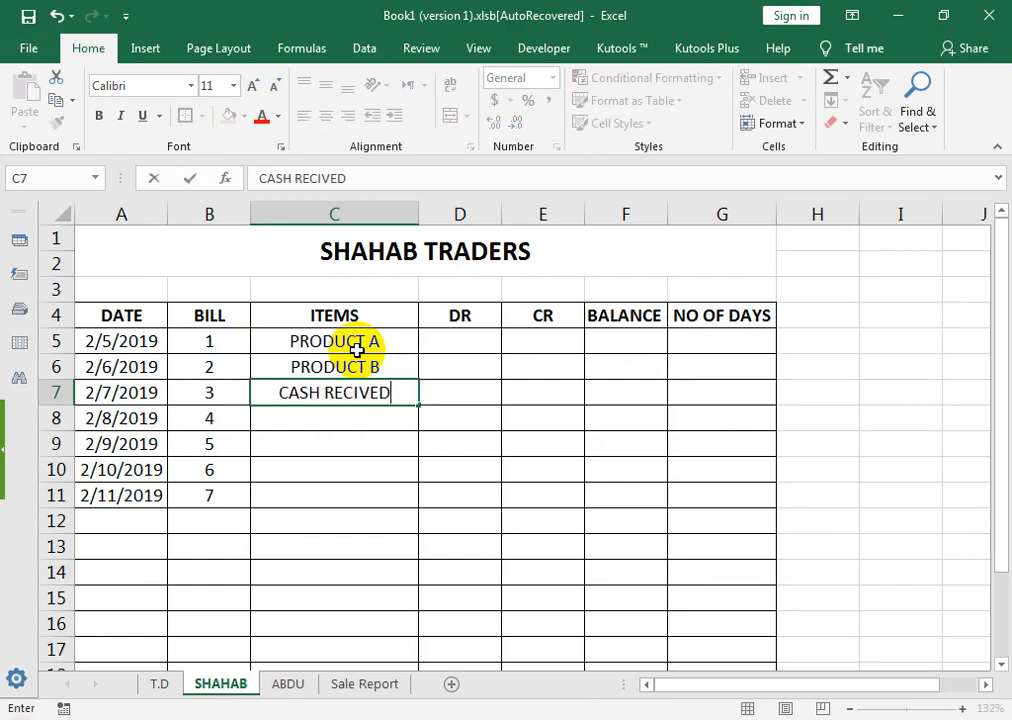
key(Tab)
key(Return)
text(PRODUCT D)
key(Return)
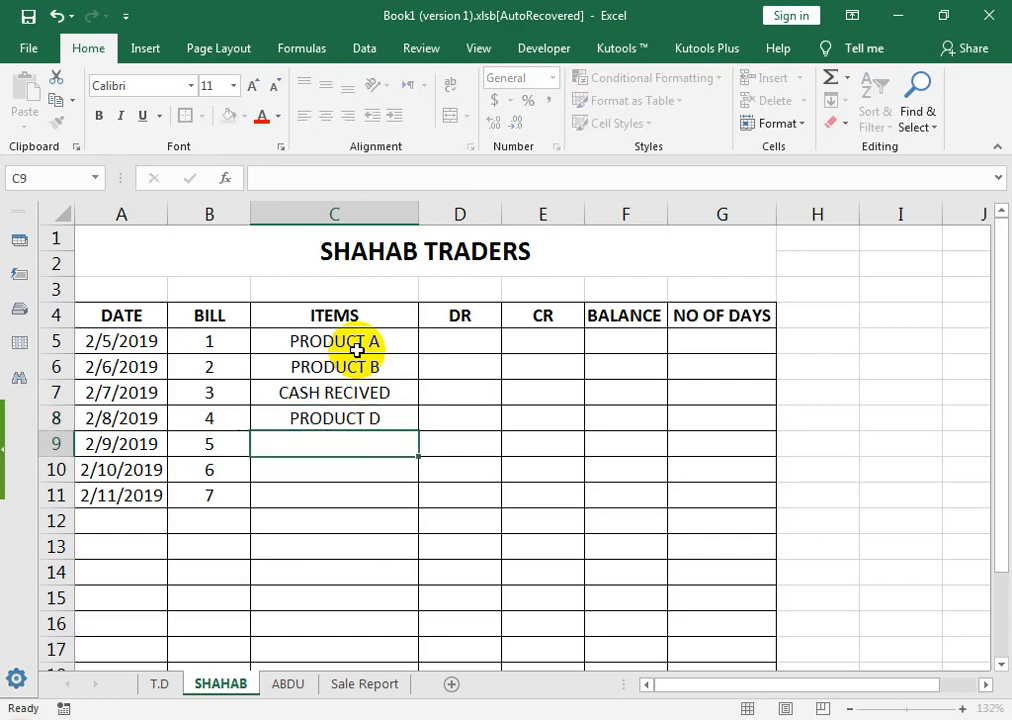
Step: Enter the DR amounts 2000 for PRODUCT A in D5 and 1000 for PRODUCT B in D6
key(Right)
key(Up)
key(Up)
key(Up)
key(Up)
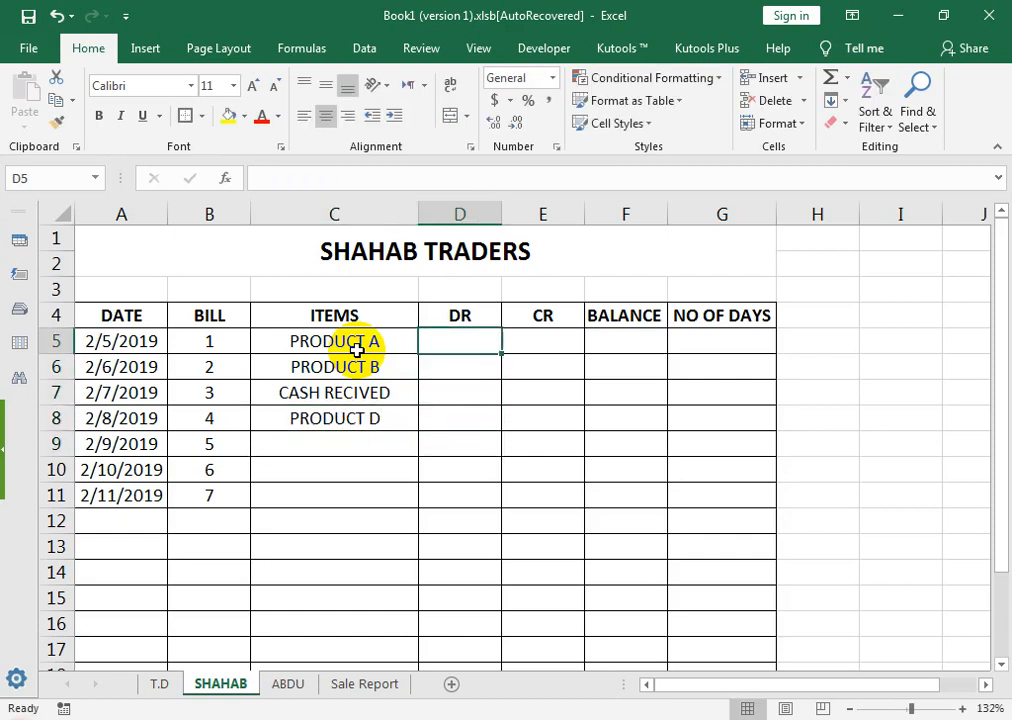
text(22)
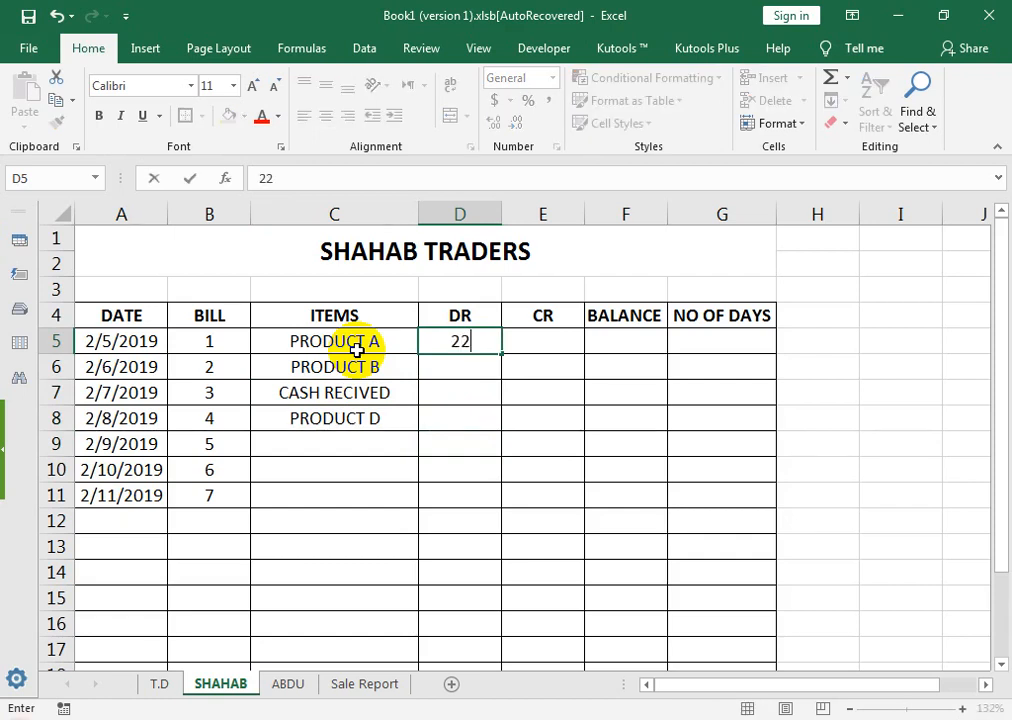
text(00)
key(Return)
text(1000)
key(Return)
Step: Enter 1000 in E7 as the CR amount of the CASH RECIVED row
key(Right)
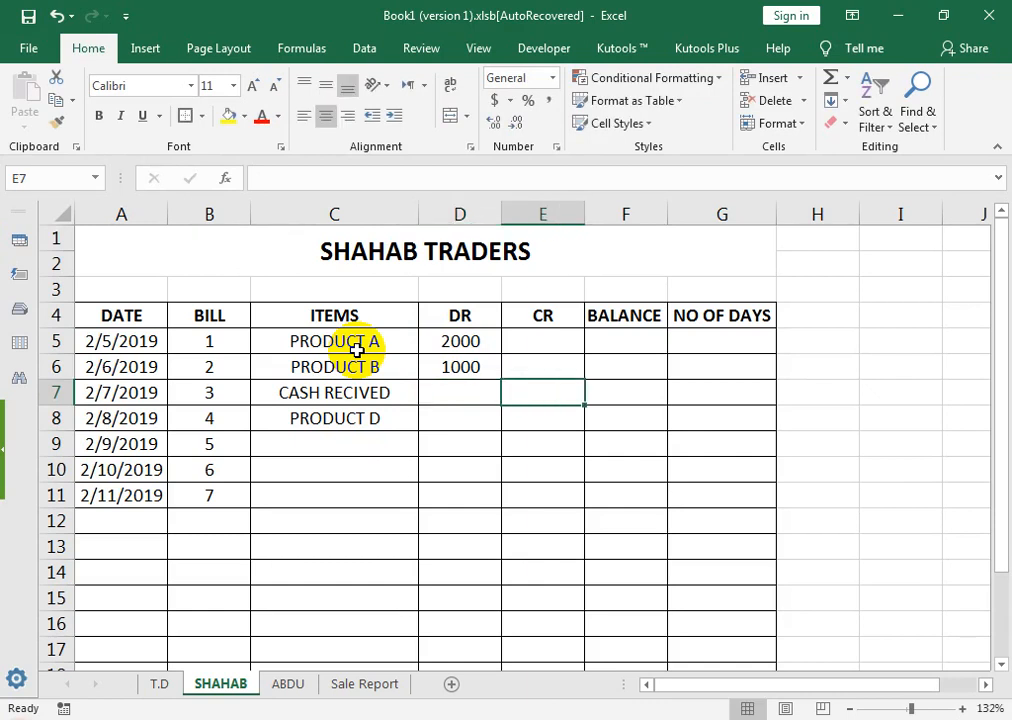
text(3000)
key(BackSpace)
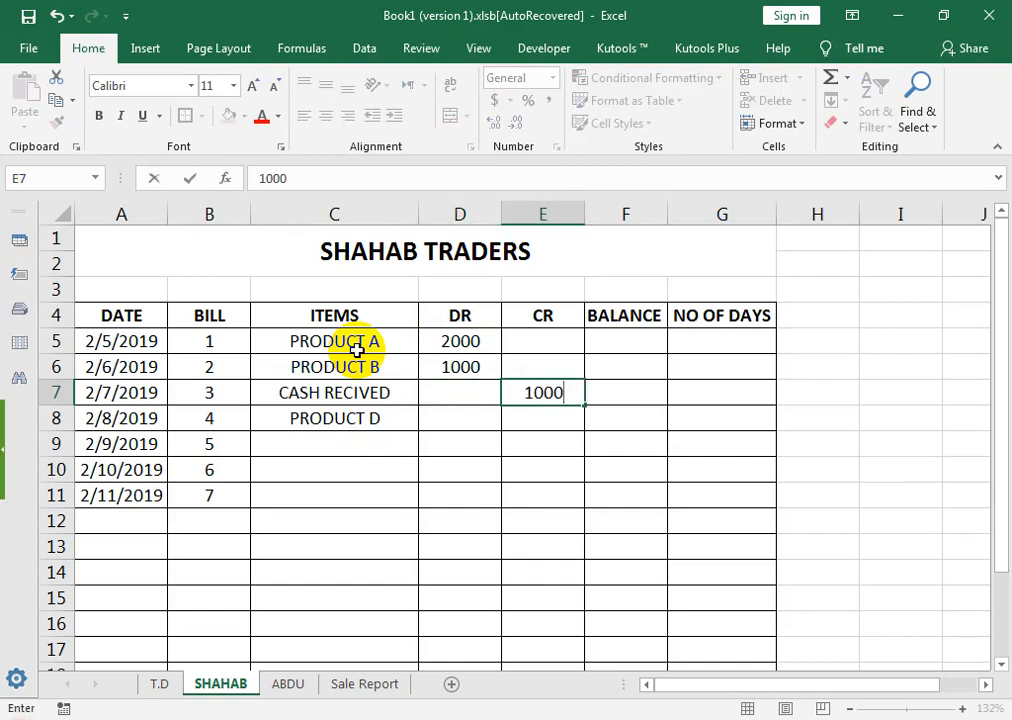
key(Right)
Step: Enter 4000 in D8 as the DR amount of the PRODUCT D row
key(Down)
key(Left)
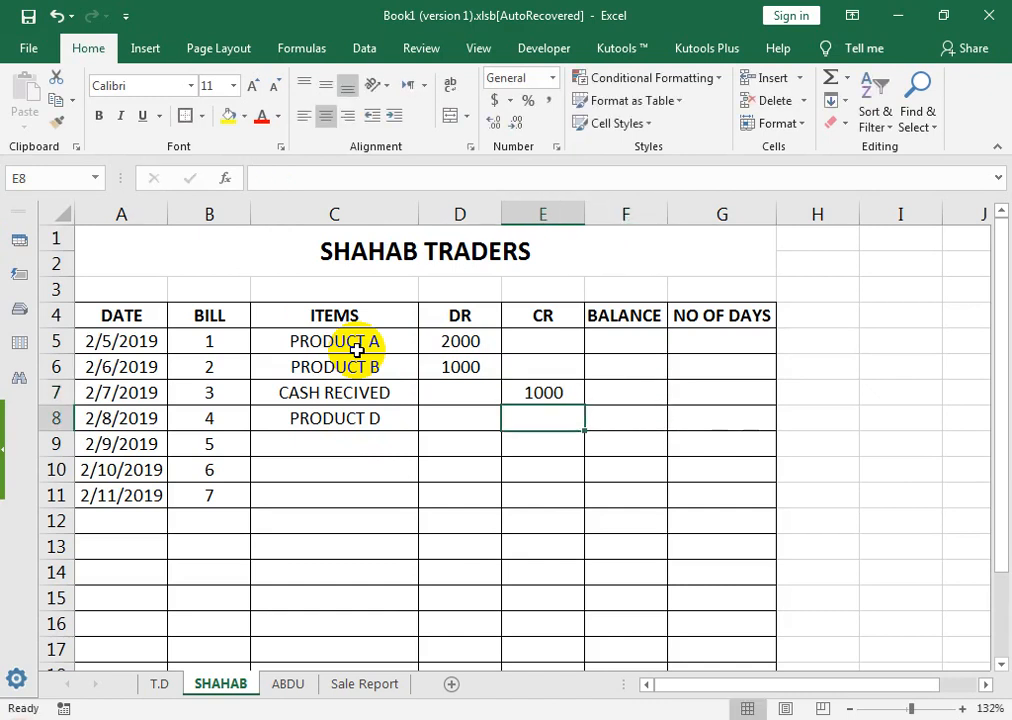
key(Left)
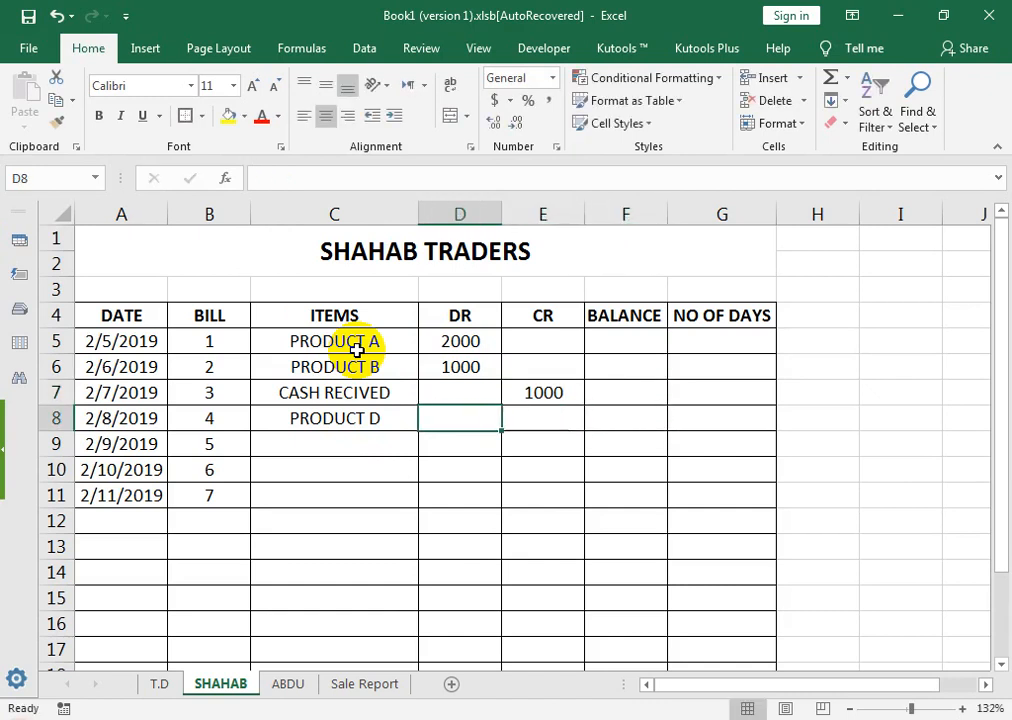
text(4000)
key(Return)
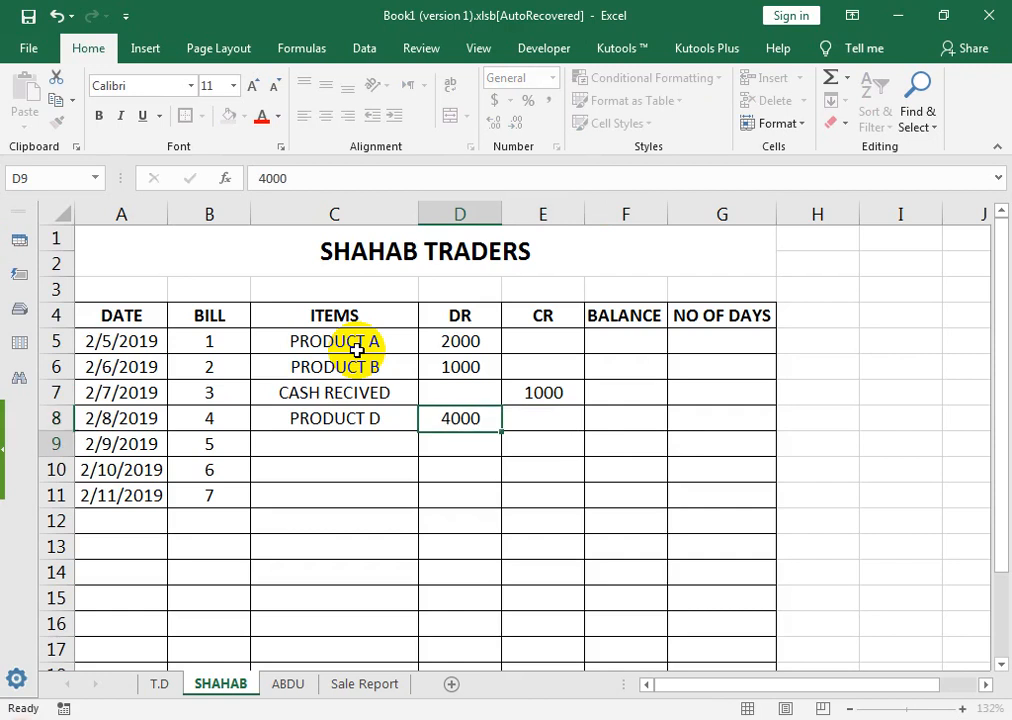
Step: Enter the formula =D5 in F5 as the opening balance
key(Right)
key(Right)
key(Up)
key(Up)
key(Up)
key(Up)
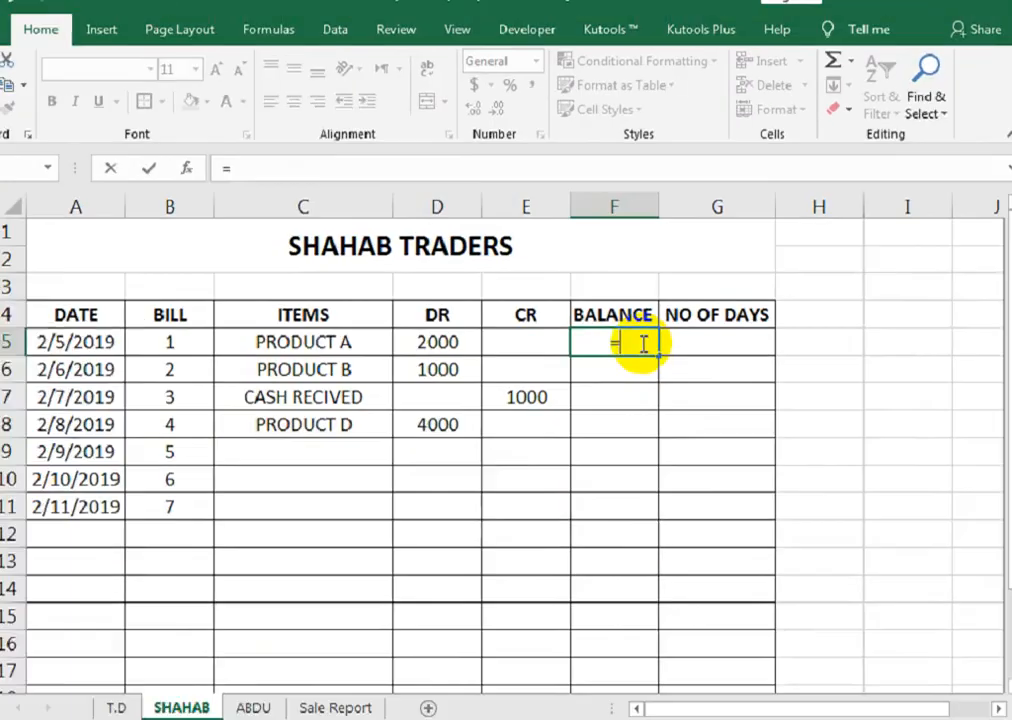
key(Left)
key(Left)
key(Return)
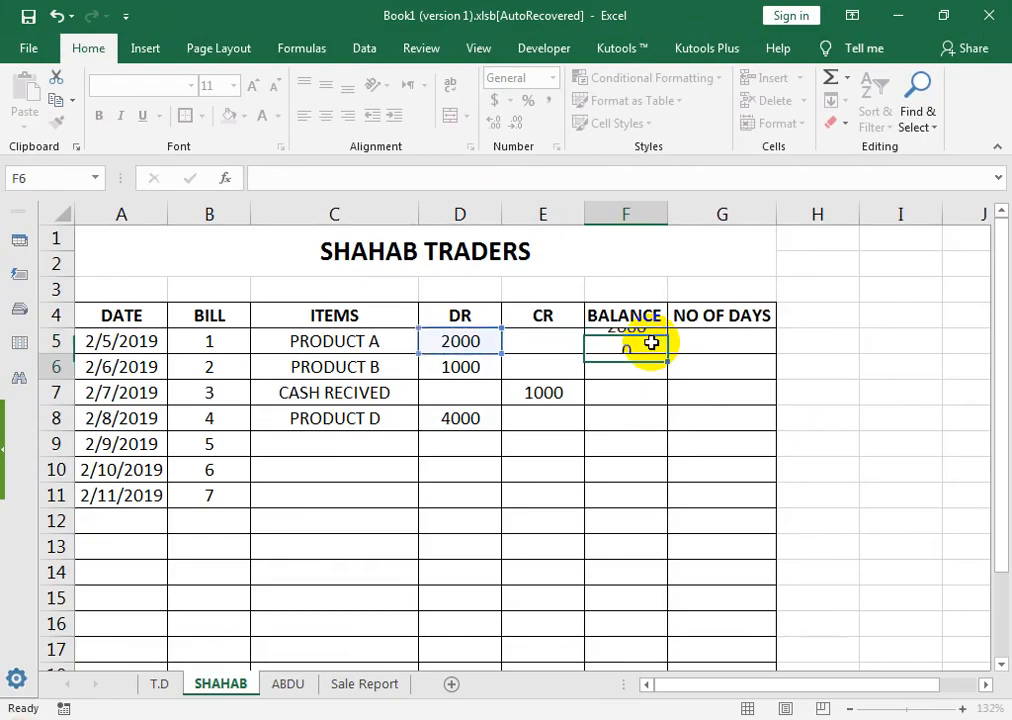
Step: Try filling the F5 formula down the BALANCE column to F17, and undo the fill
click(649, 341)
click(670, 362)
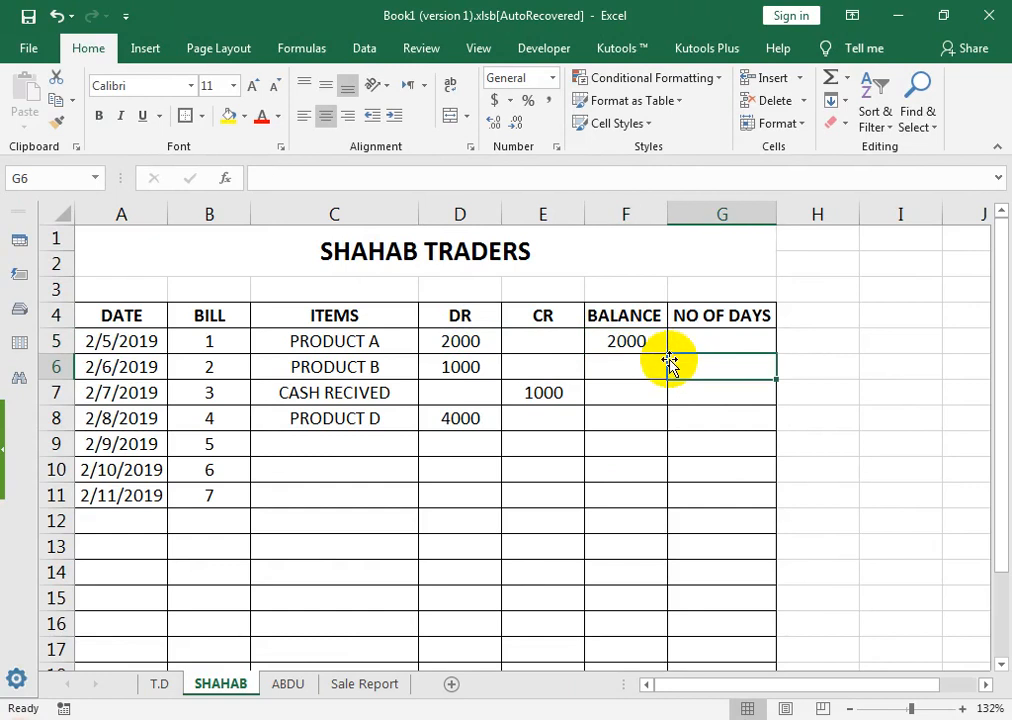
click(662, 350)
drag(670, 358, 673, 655)
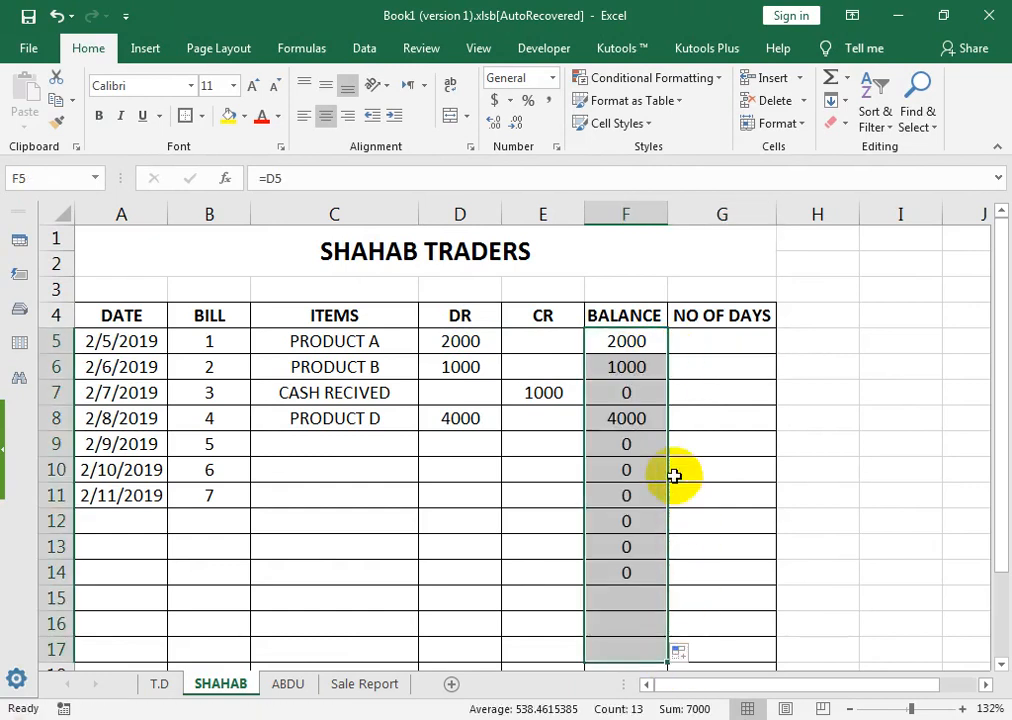
click(613, 364)
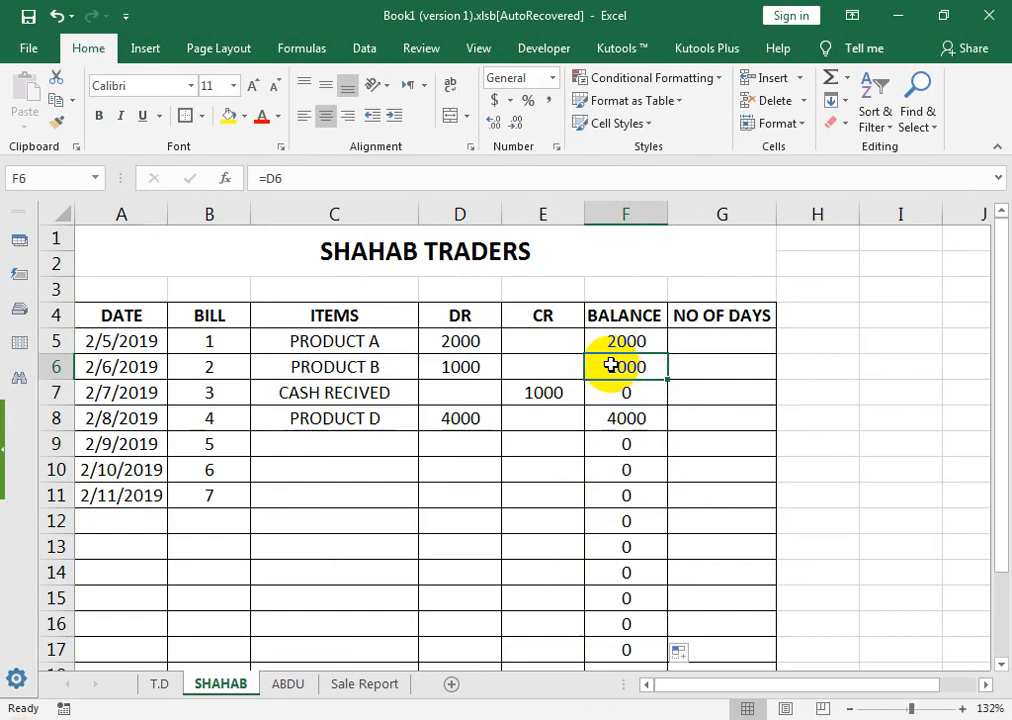
key(ctrl+z)
Step: Enter the running balance formula =F5+D6-E6 in F6 of the BALANCE column
click(611, 364)
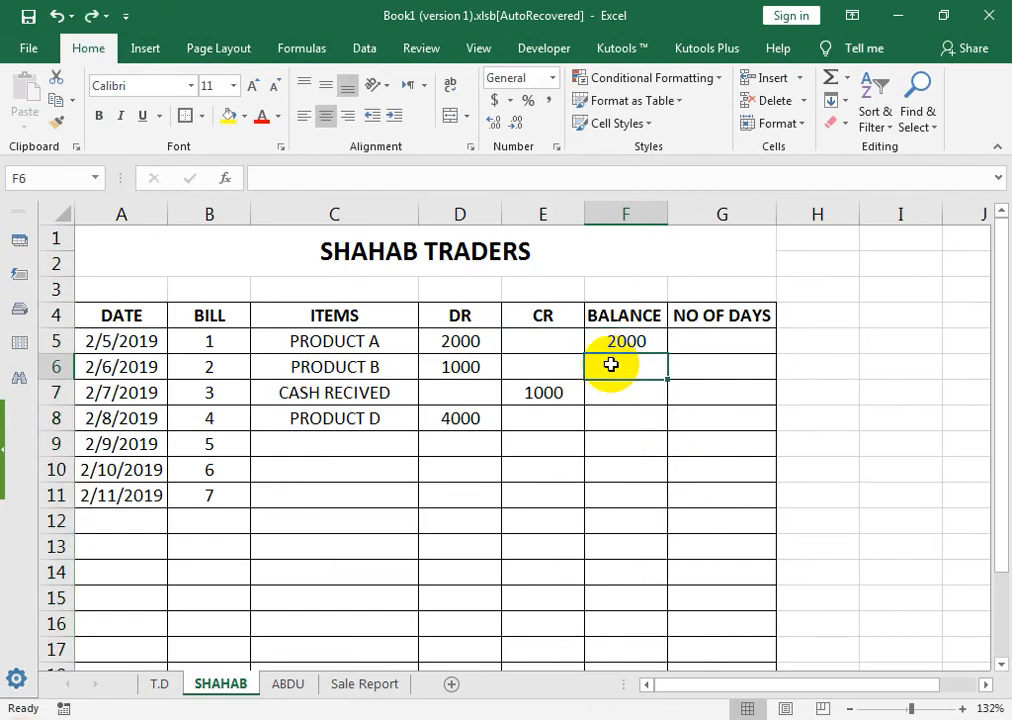
key(Down)
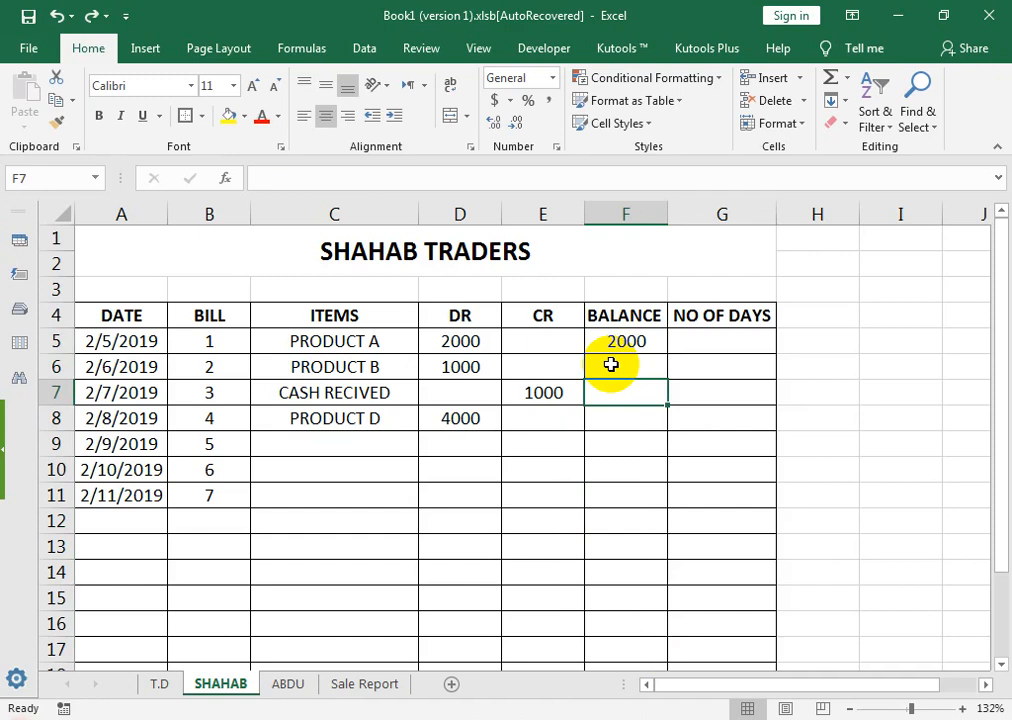
click(611, 364)
text(=)
click(624, 342)
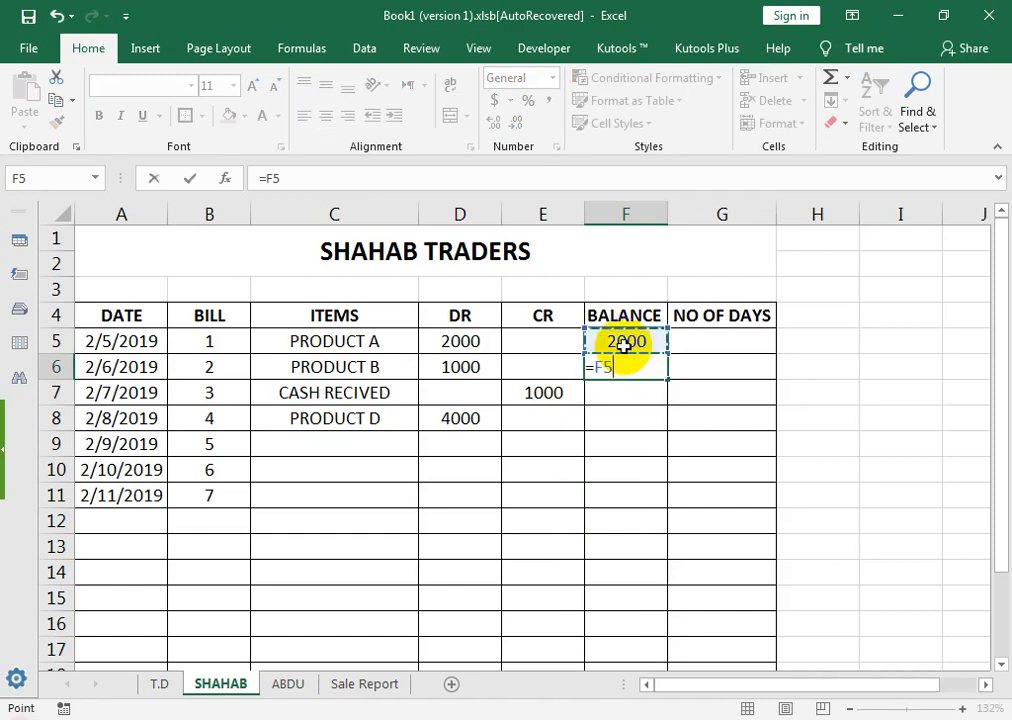
click(489, 370)
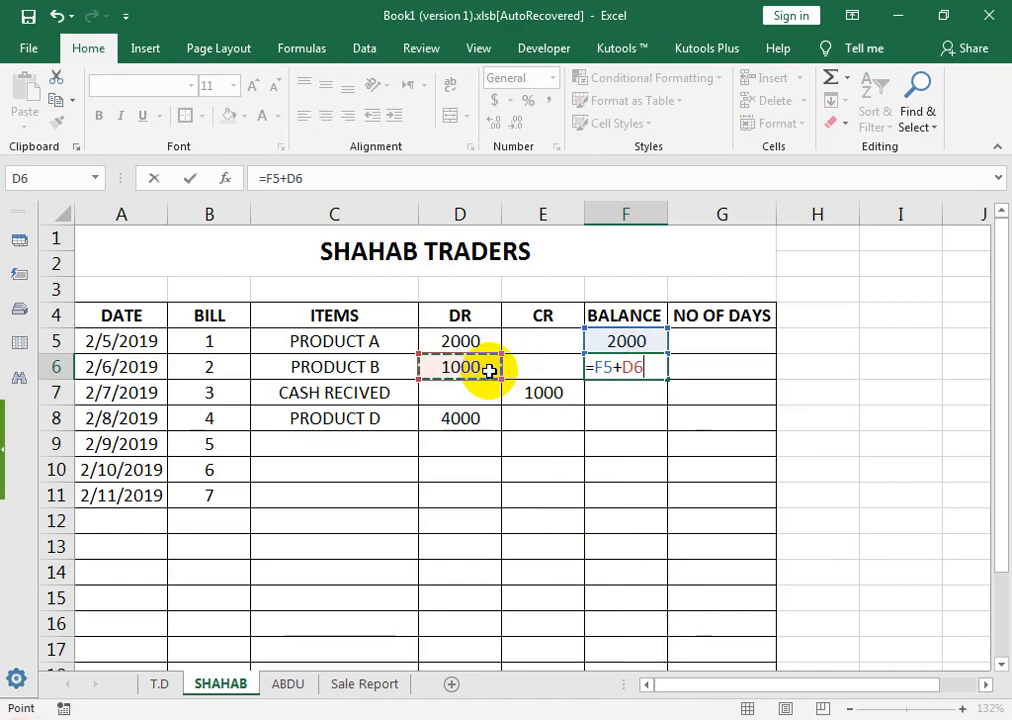
text(-)
click(520, 372)
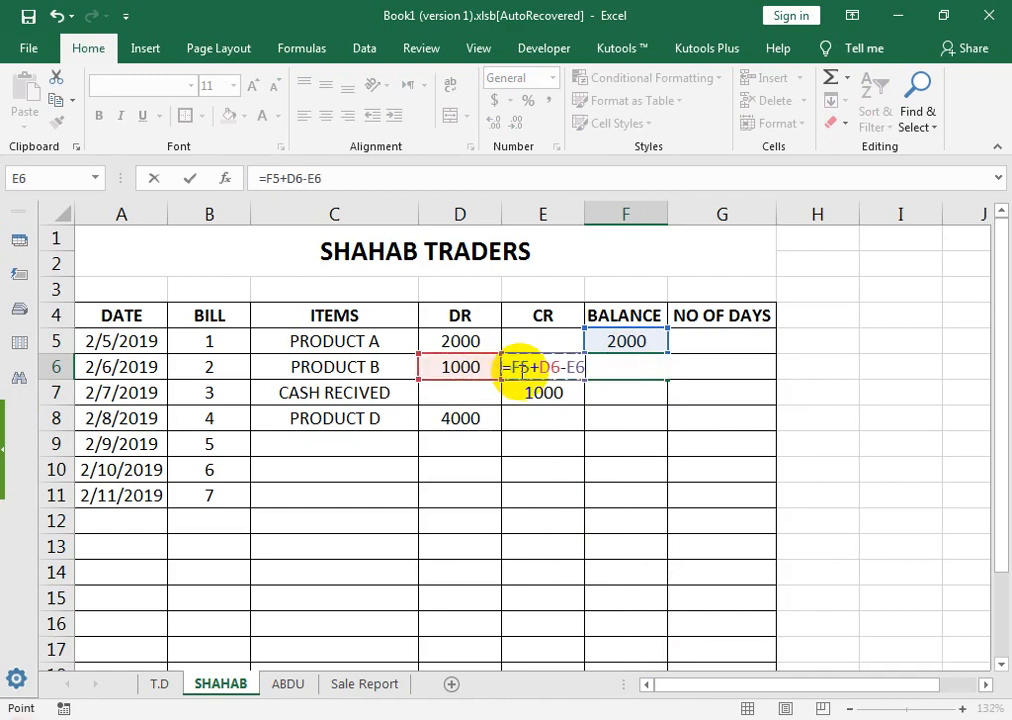
key(Return)
Step: Fill the F6 running balance formula down the BALANCE column to F21
click(608, 366)
drag(667, 379, 703, 648)
drag(1000, 530, 1001, 420)
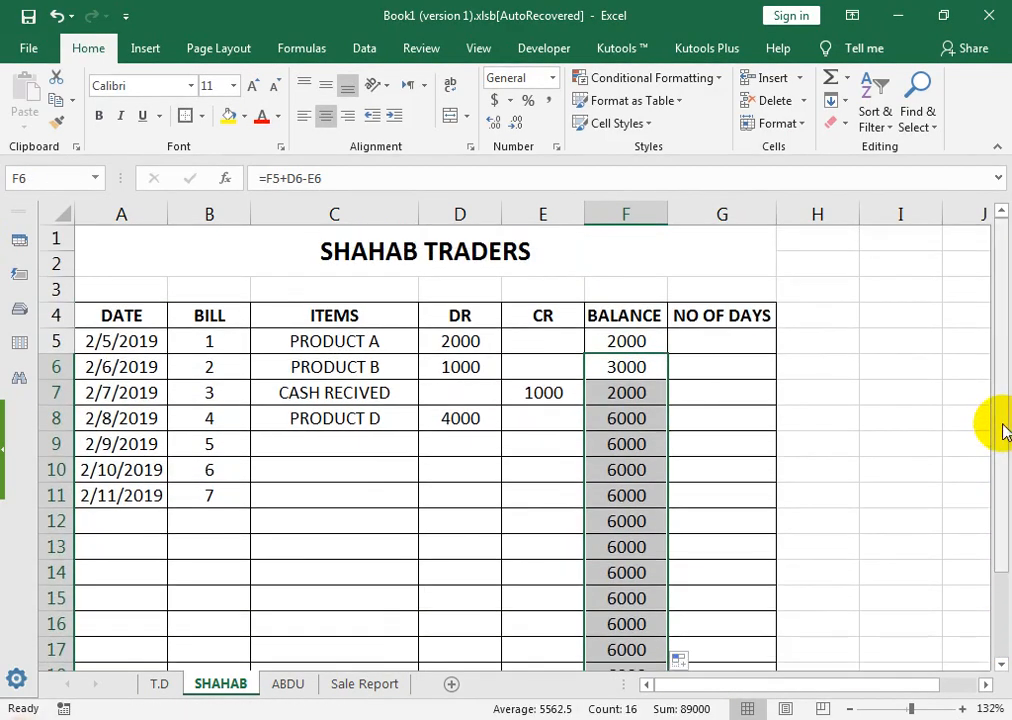
Step: Enter the formula =A5-TODAY() in G5 under NO OF DAYS
click(720, 338)
text(=)
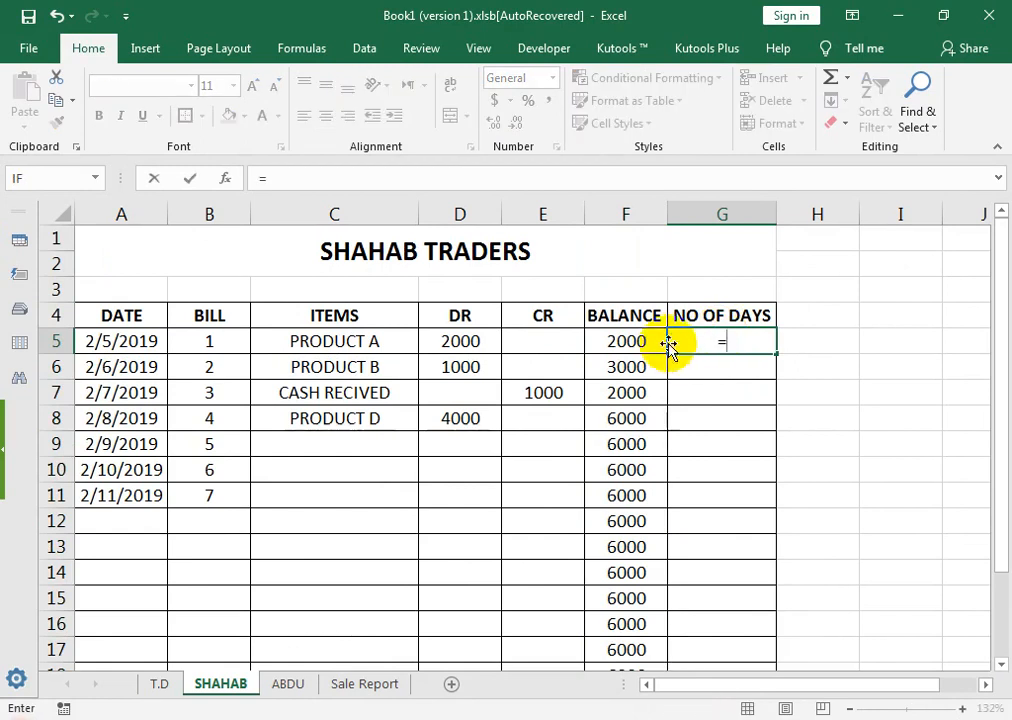
click(139, 343)
text(-TODAY)
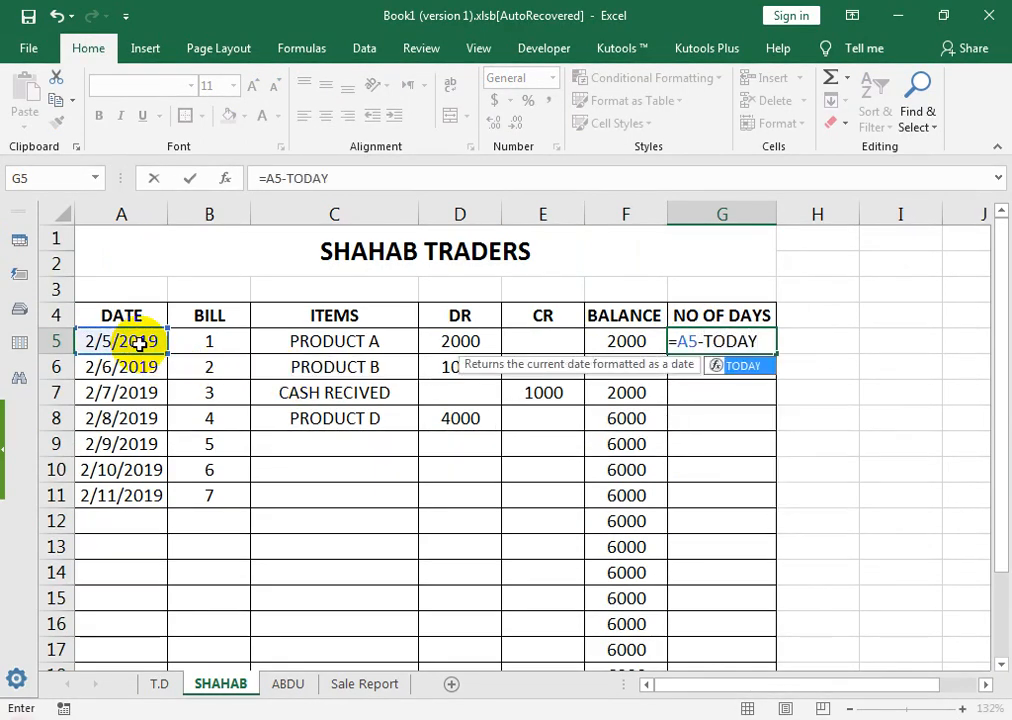
text(())
key(Return)
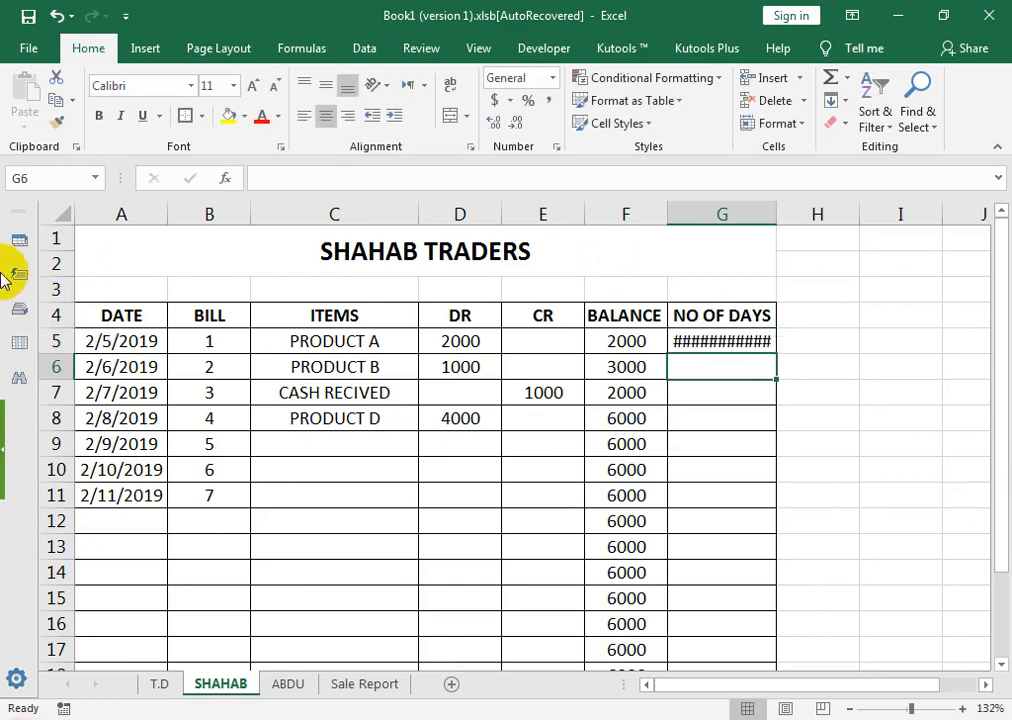
Step: Format the G5 day count in comma style with no decimal places
click(714, 343)
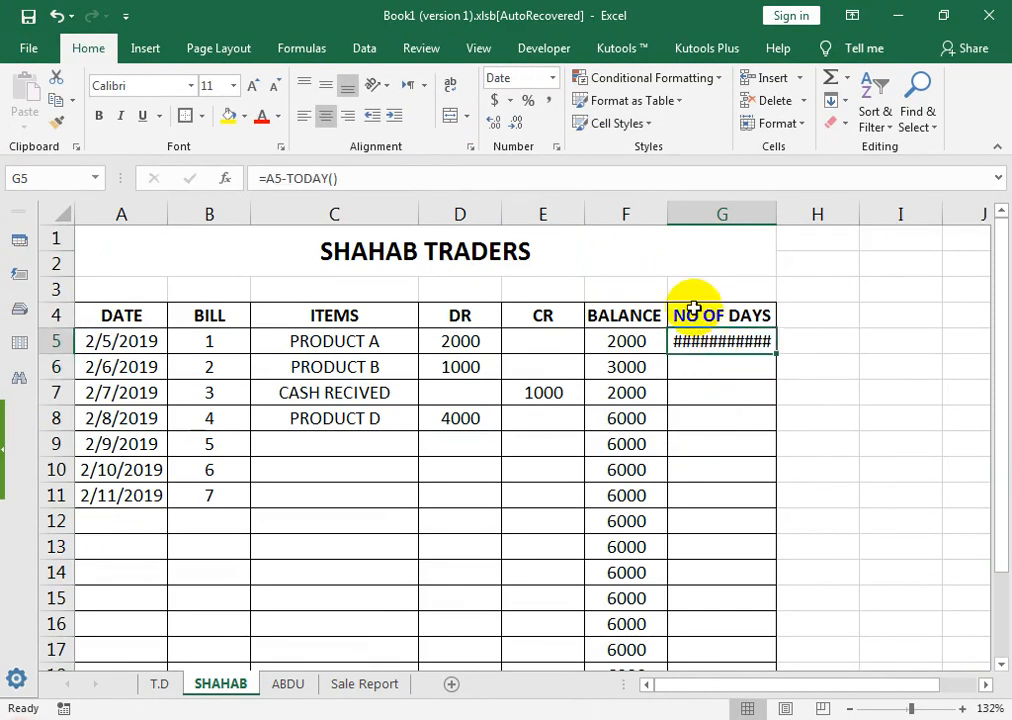
click(549, 100)
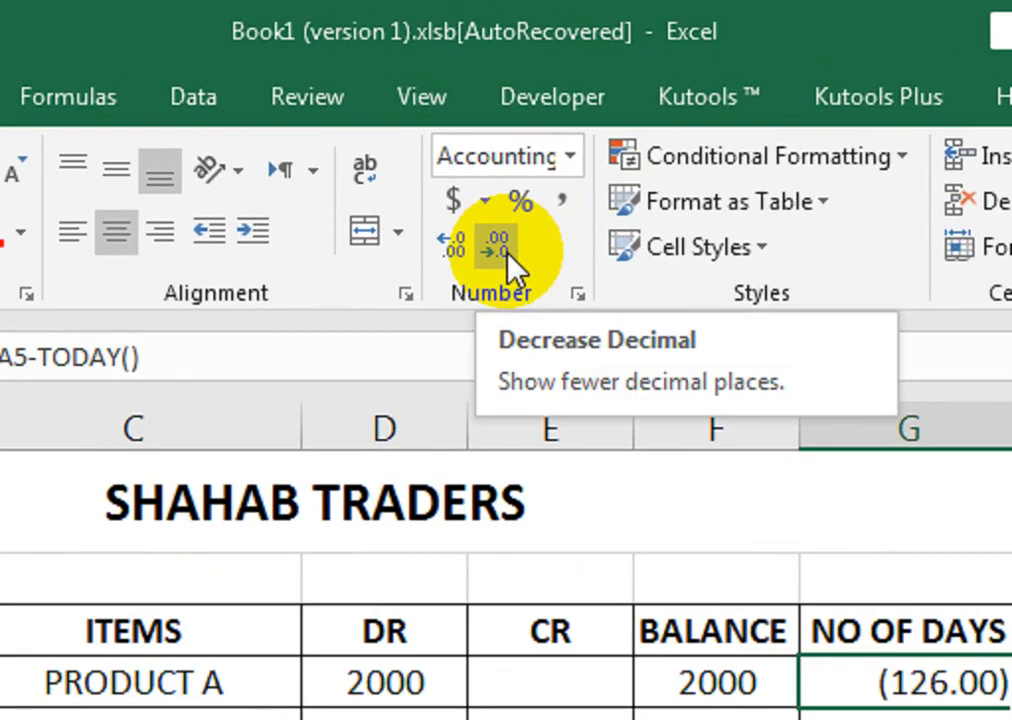
click(522, 127)
click(522, 127)
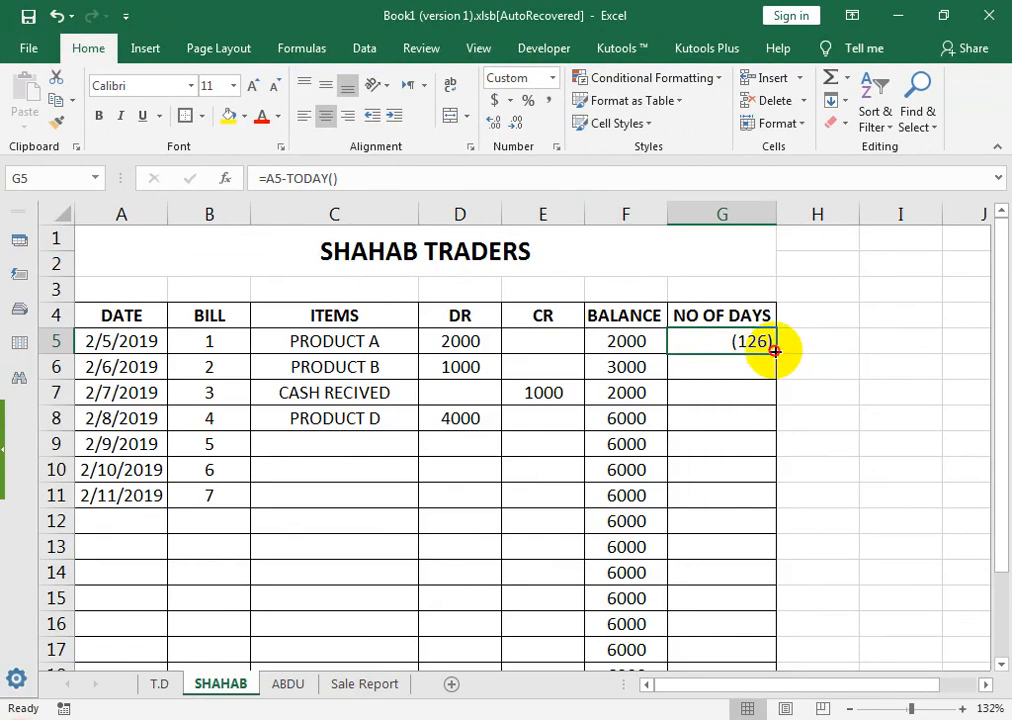
Step: Fill the G5 formula down the NO OF DAYS column to G17, and clear G12:G17 where there is no date
drag(775, 350, 795, 657)
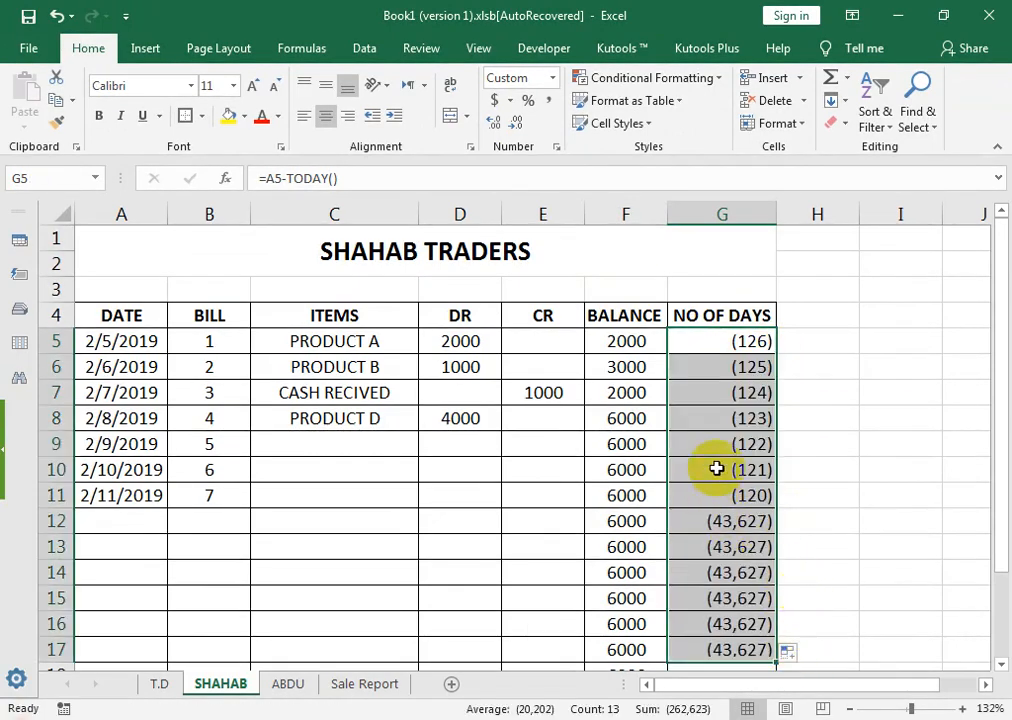
drag(740, 521, 718, 585)
key(Delete)
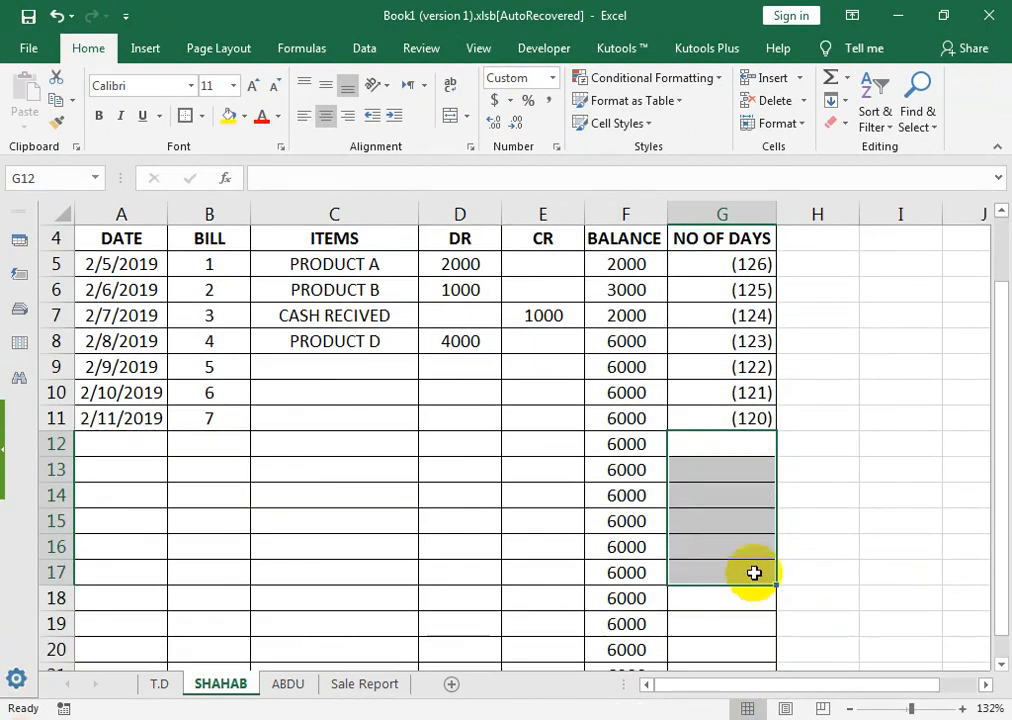
drag(1001, 462, 1002, 335)
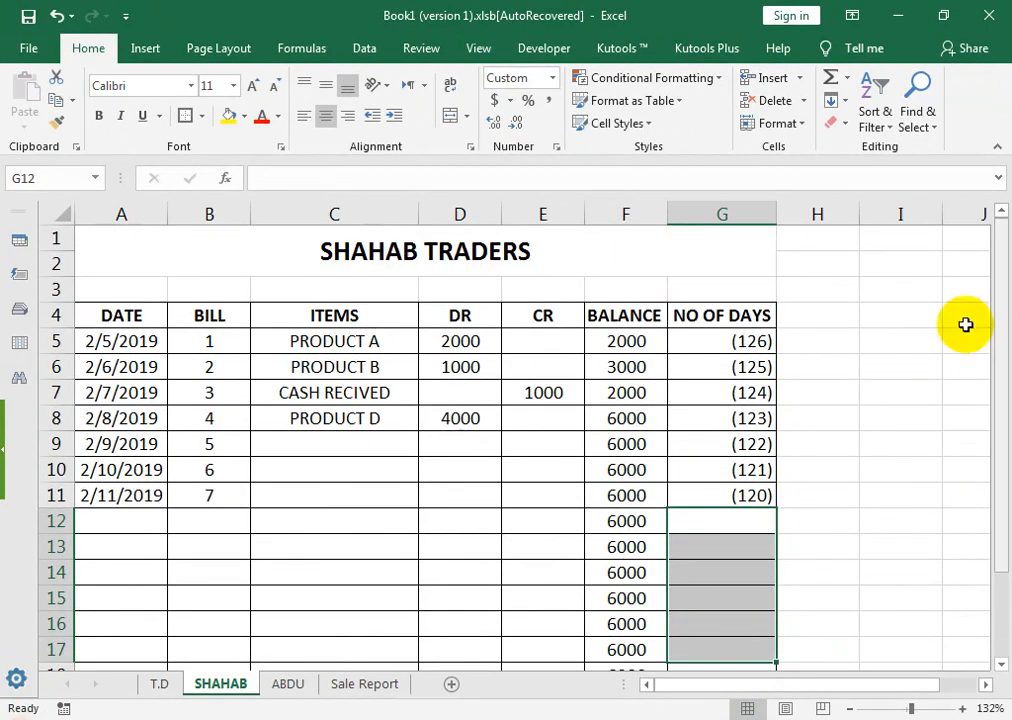
click(652, 366)
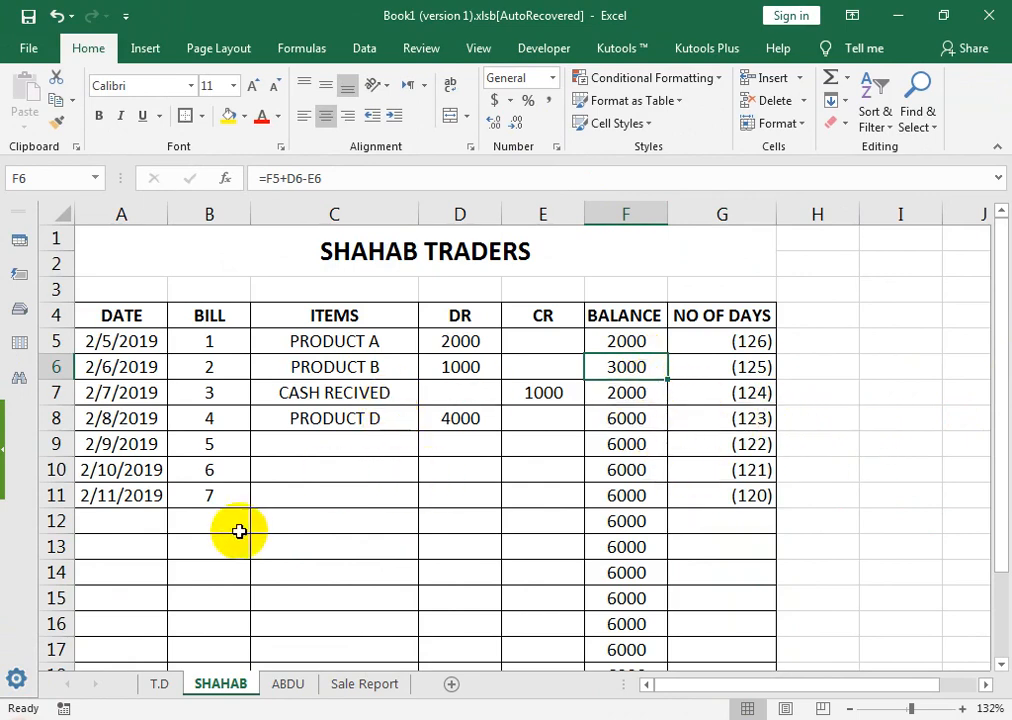
click(285, 684)
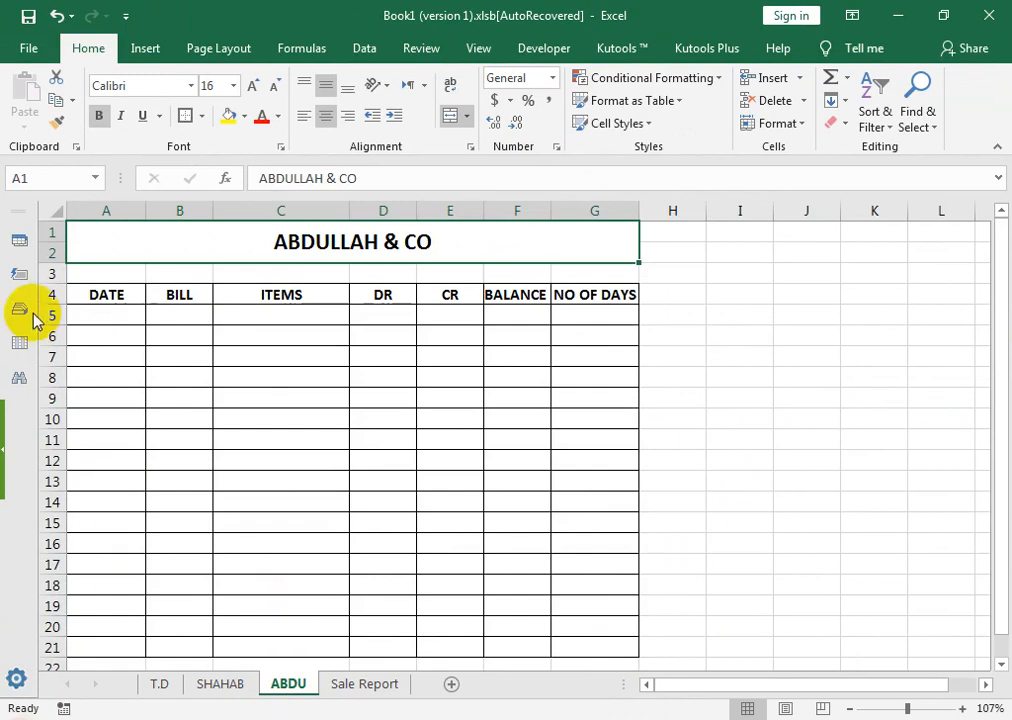
click(200, 684)
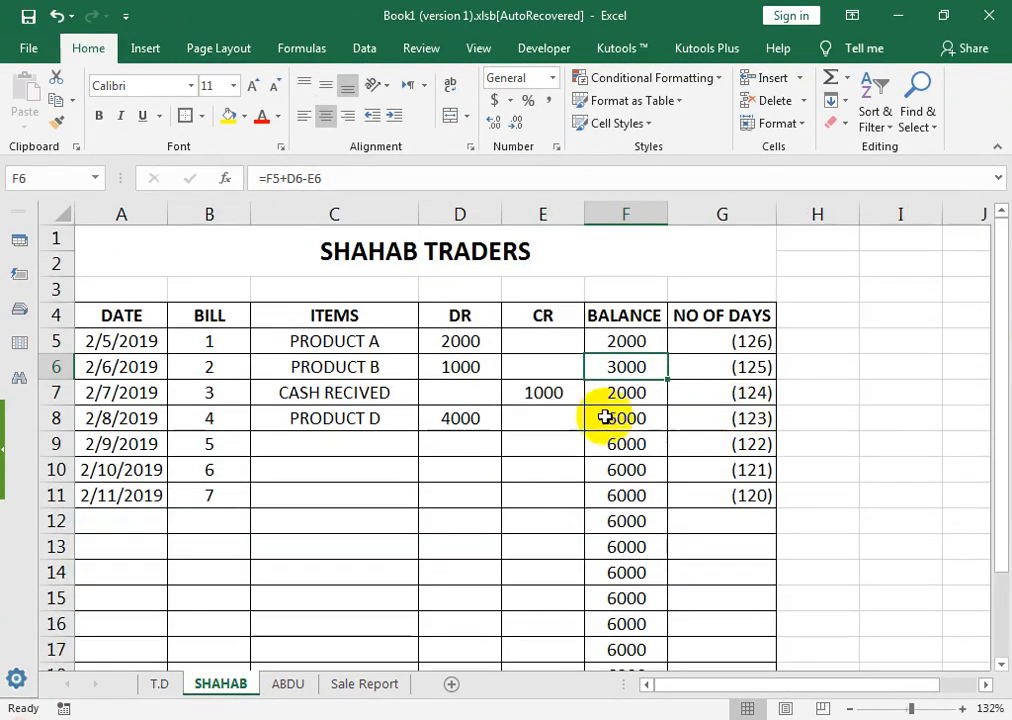
click(716, 397)
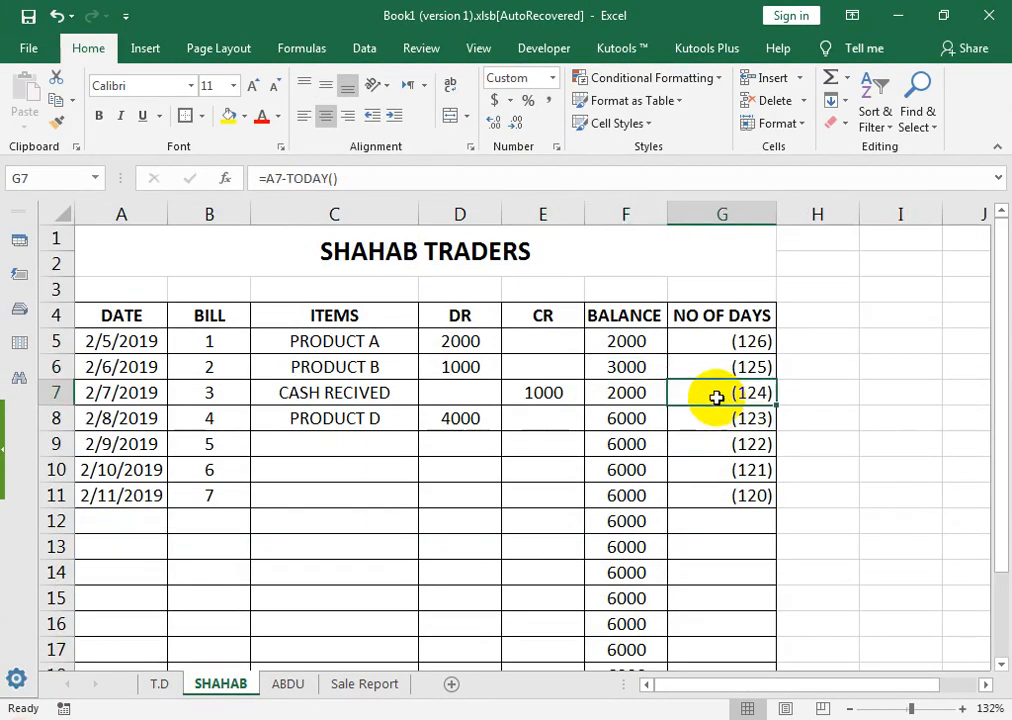
click(708, 469)
Step: On the ABDU sheet, enter the date 5/25/2019 in A5 and fill the daily series down to A12
click(324, 693)
click(288, 684)
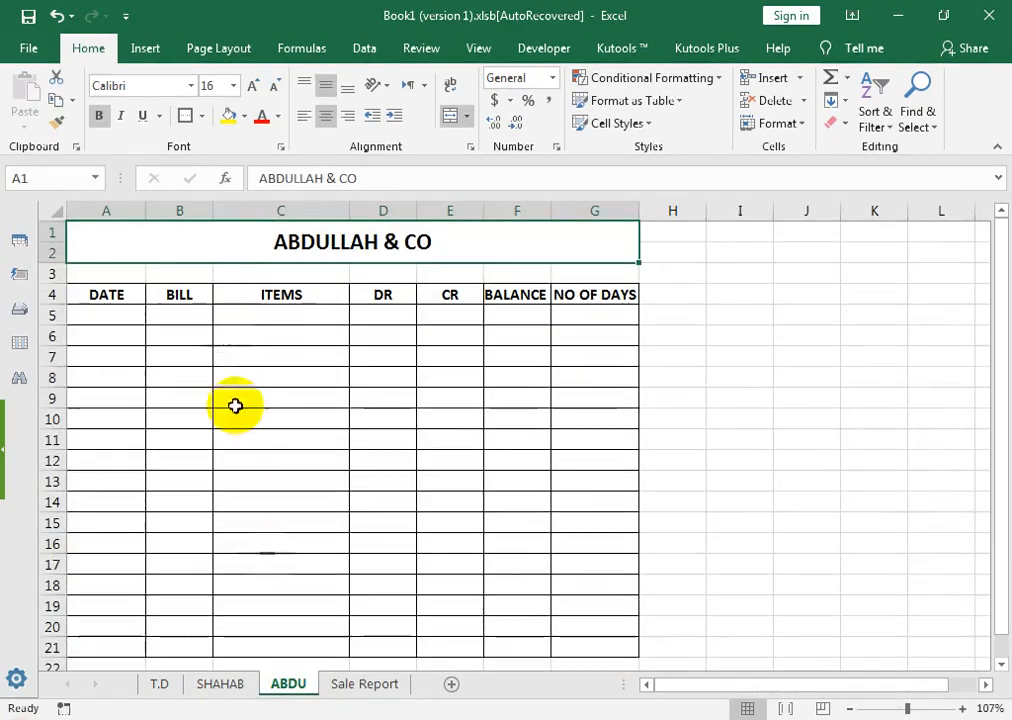
click(75, 310)
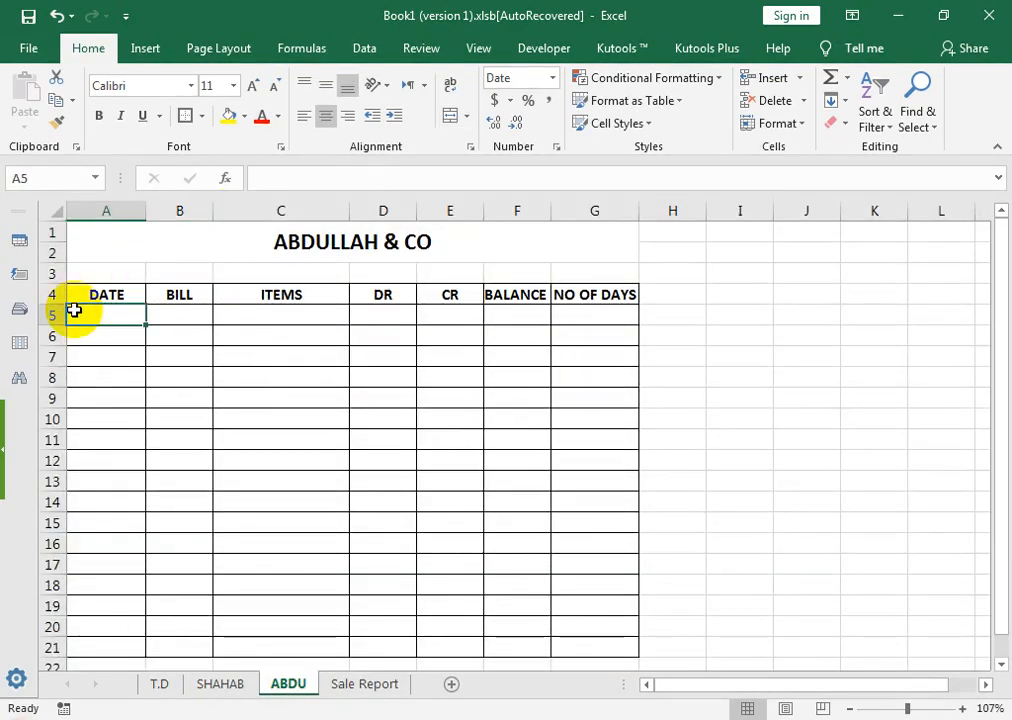
text(5/25)
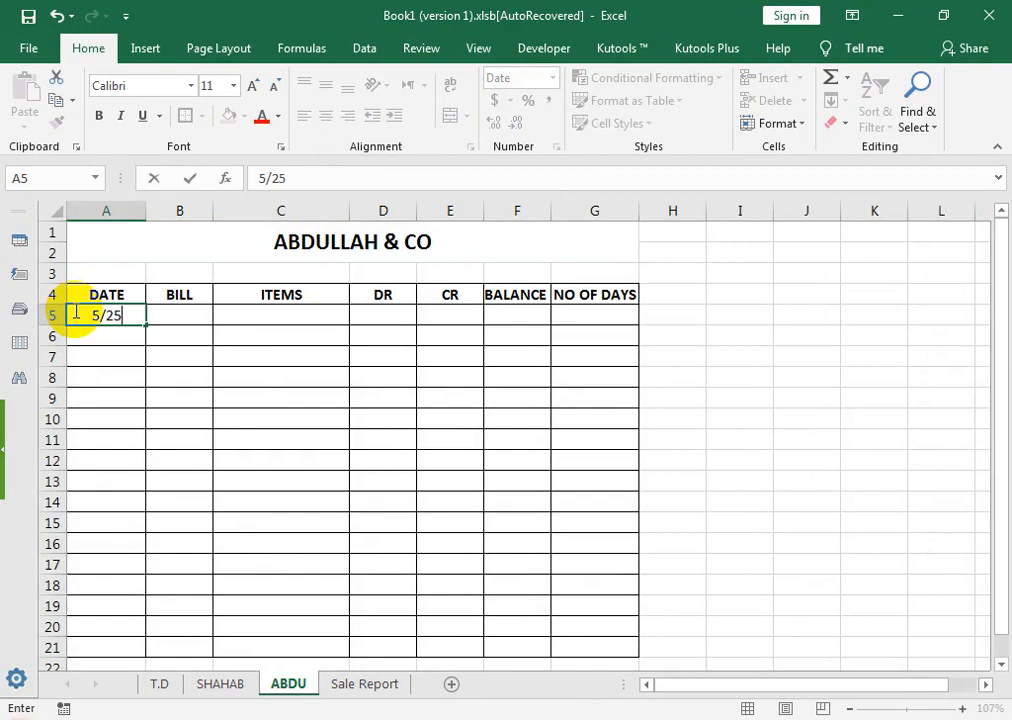
text(/2019)
key(Return)
click(95, 320)
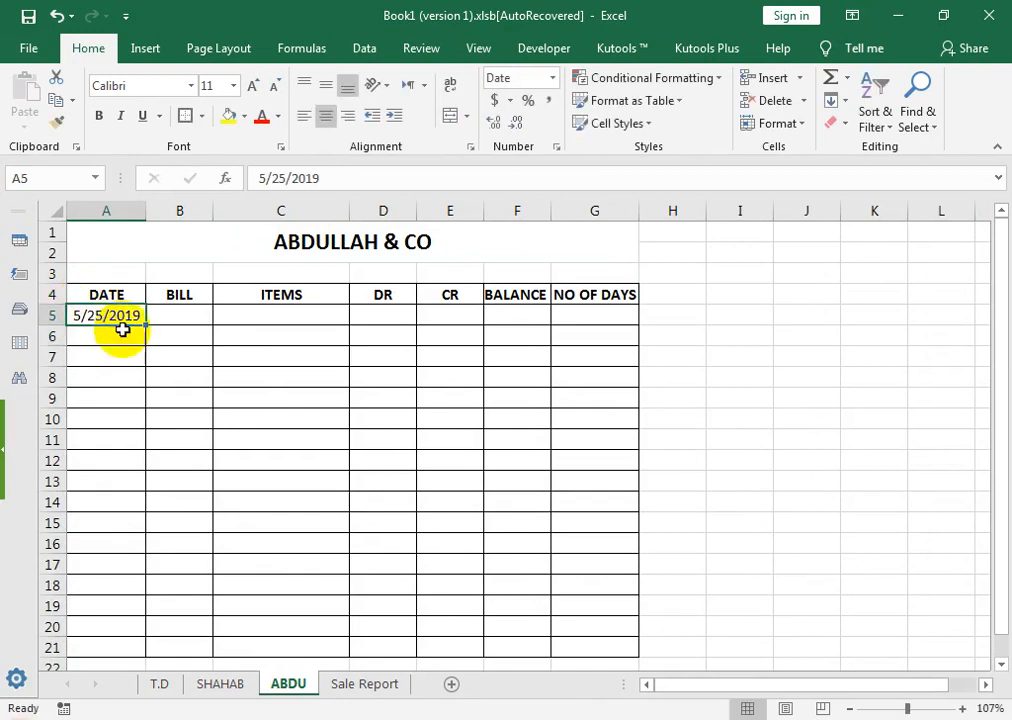
drag(146, 326, 157, 461)
Step: Enter the bill numbers 1 in B5 and 10 in B6
click(165, 315)
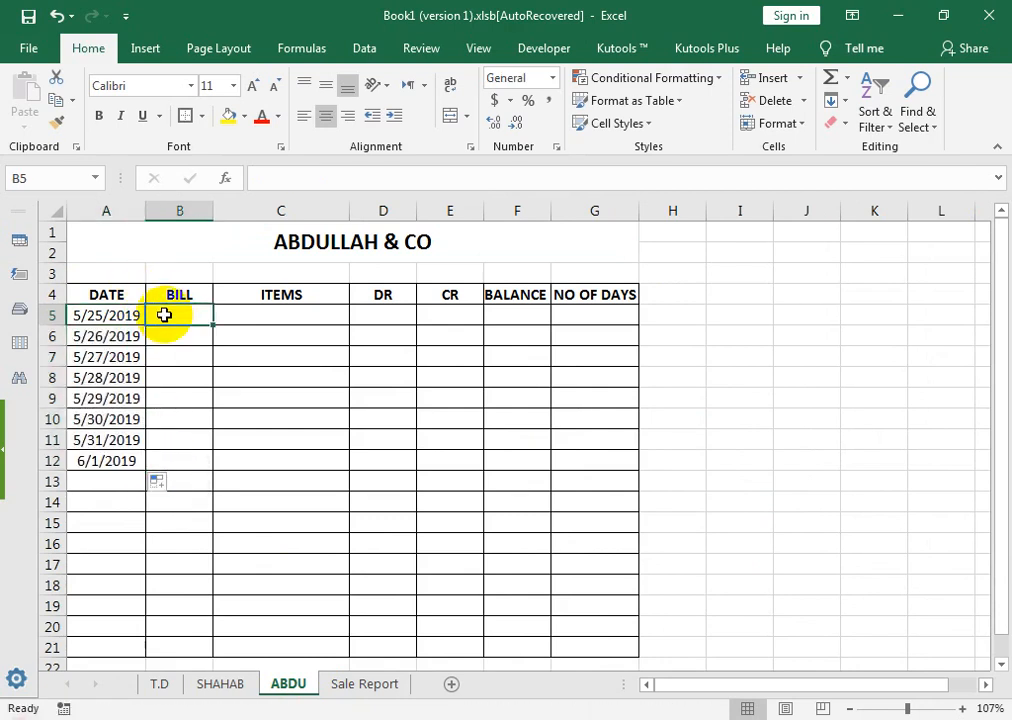
text(1)
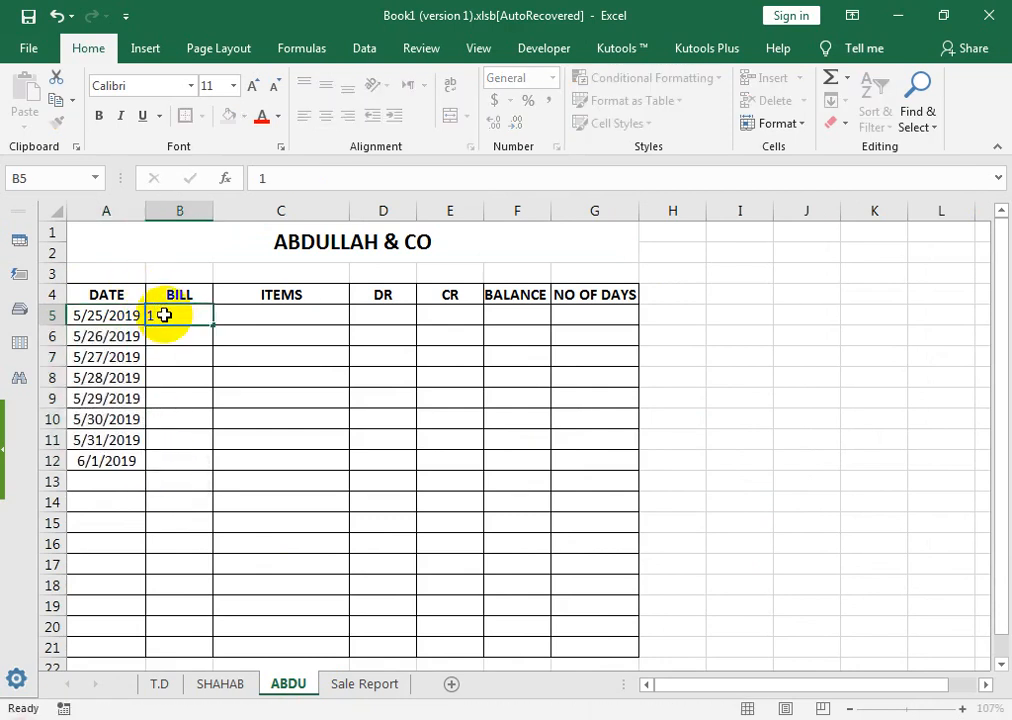
key(Return)
text(10)
key(Return)
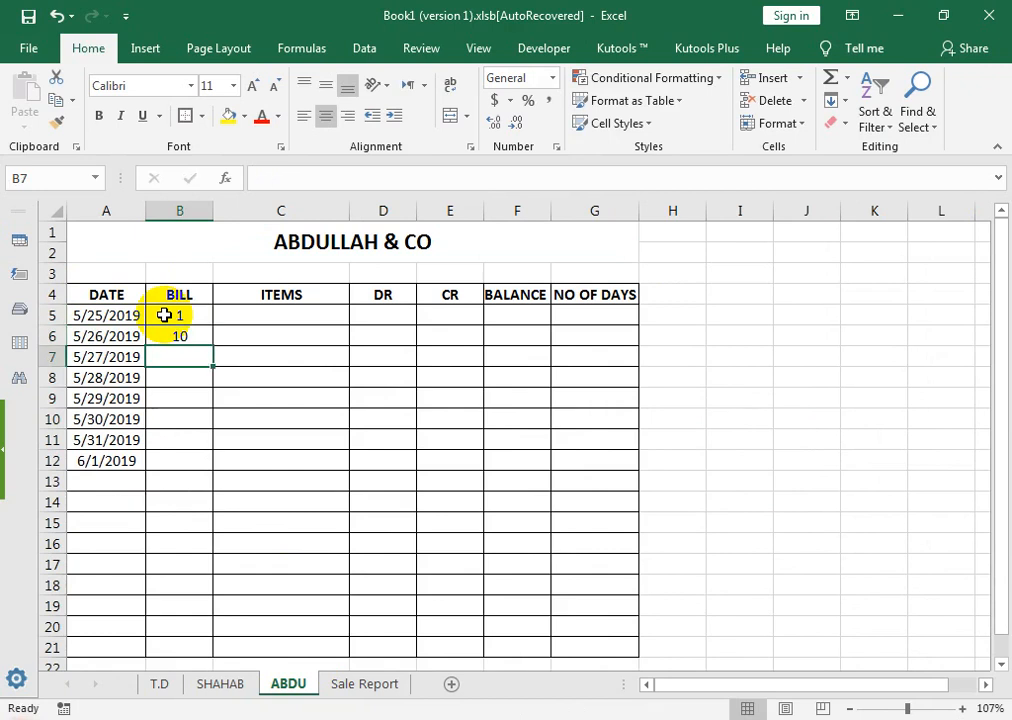
Step: Enter CASH RECIVED as the item for 5/27/2019 in C7
click(250, 356)
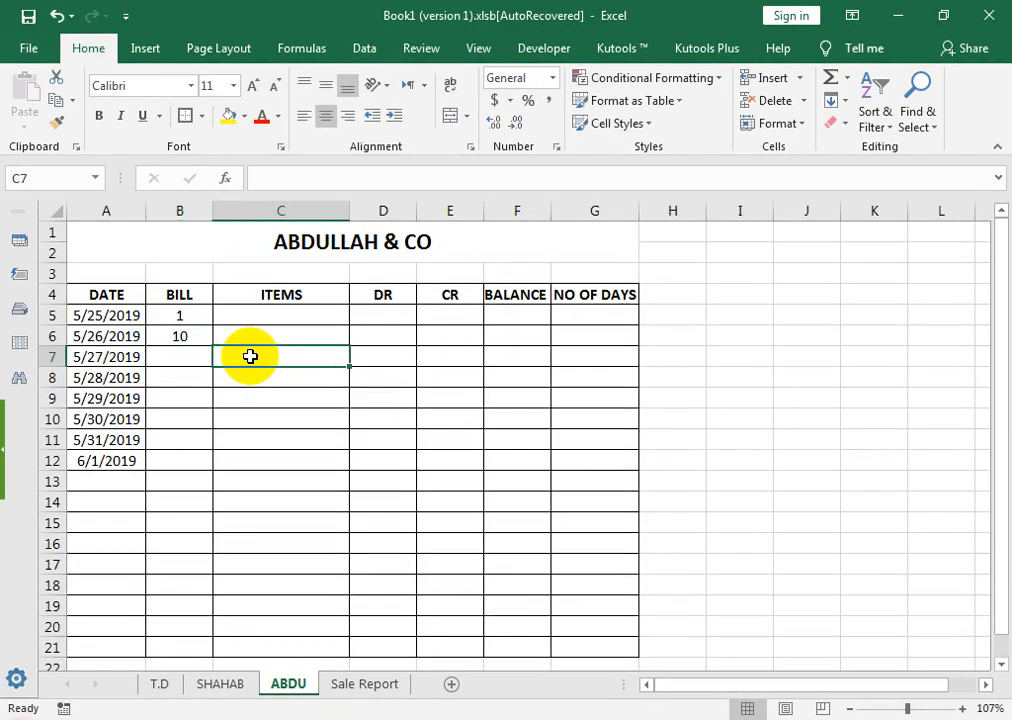
text(CASH RECIV)
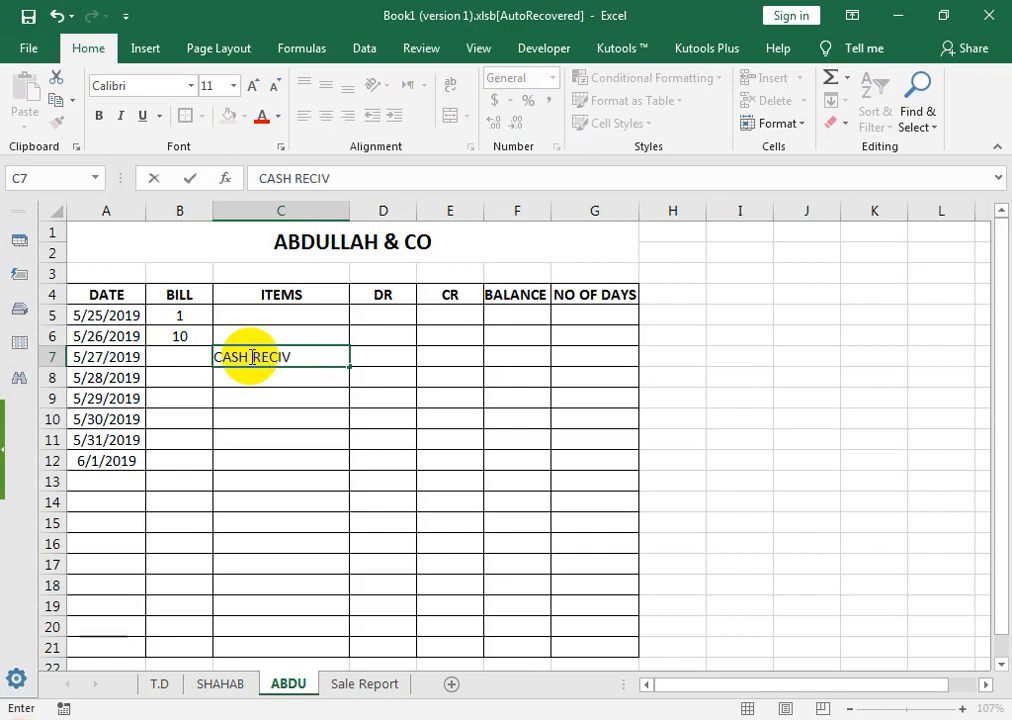
text(ED)
key(Return)
Step: Enter PRODUCT A in C5 and PRODUCT B in C6 of the ITEMS column
key(Up)
key(Up)
key(Up)
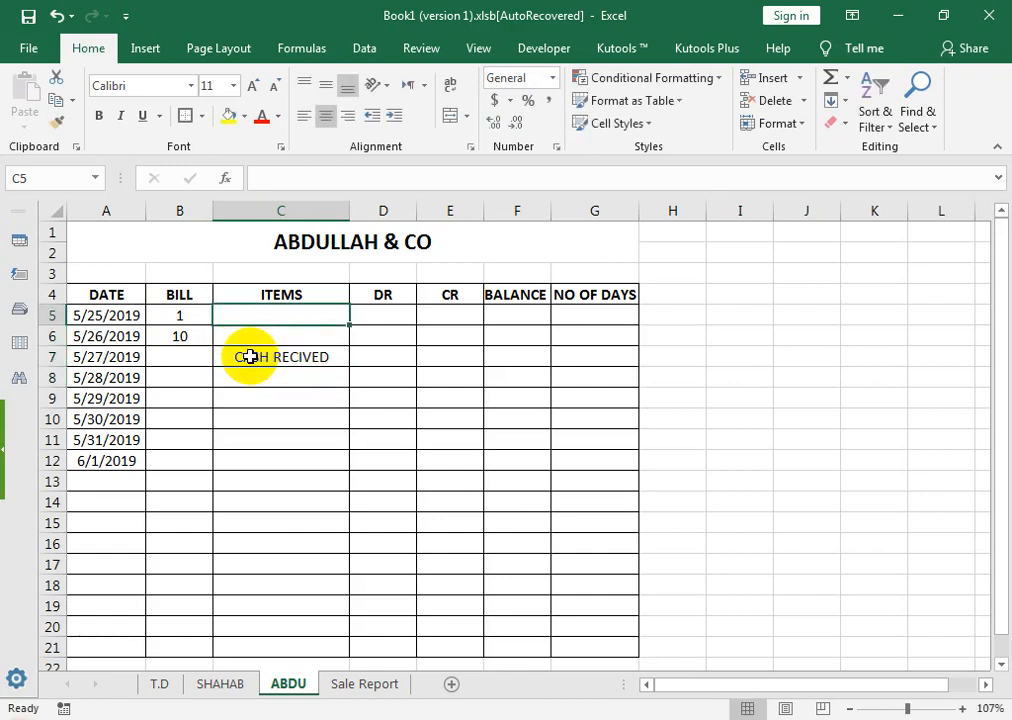
text(PRODUCT)
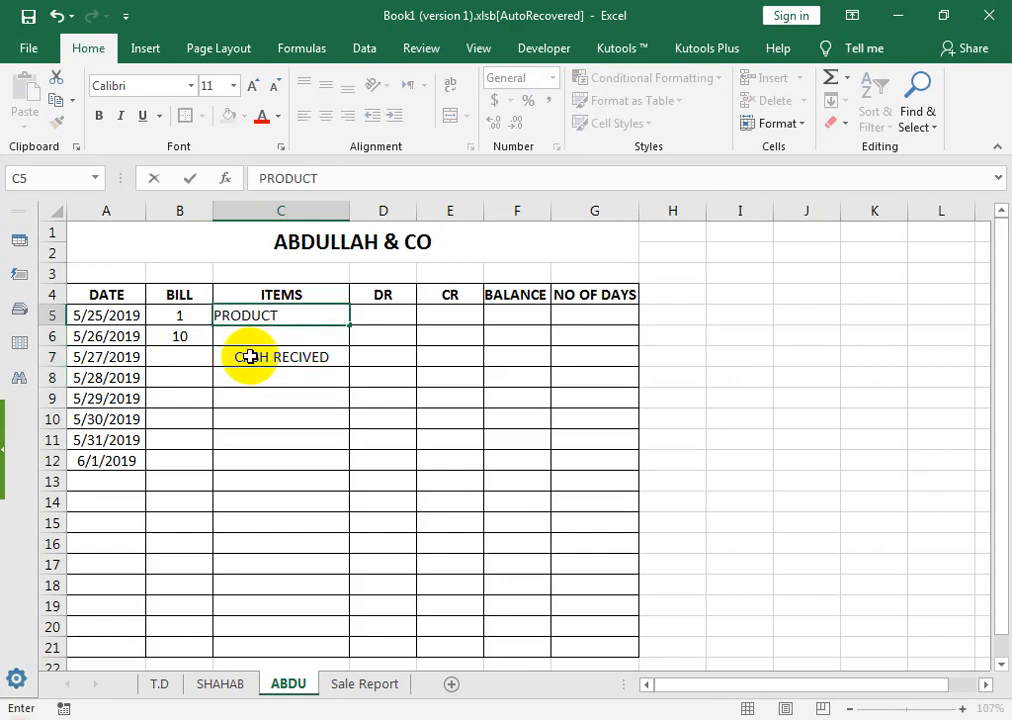
text( A)
key(Return)
text(P)
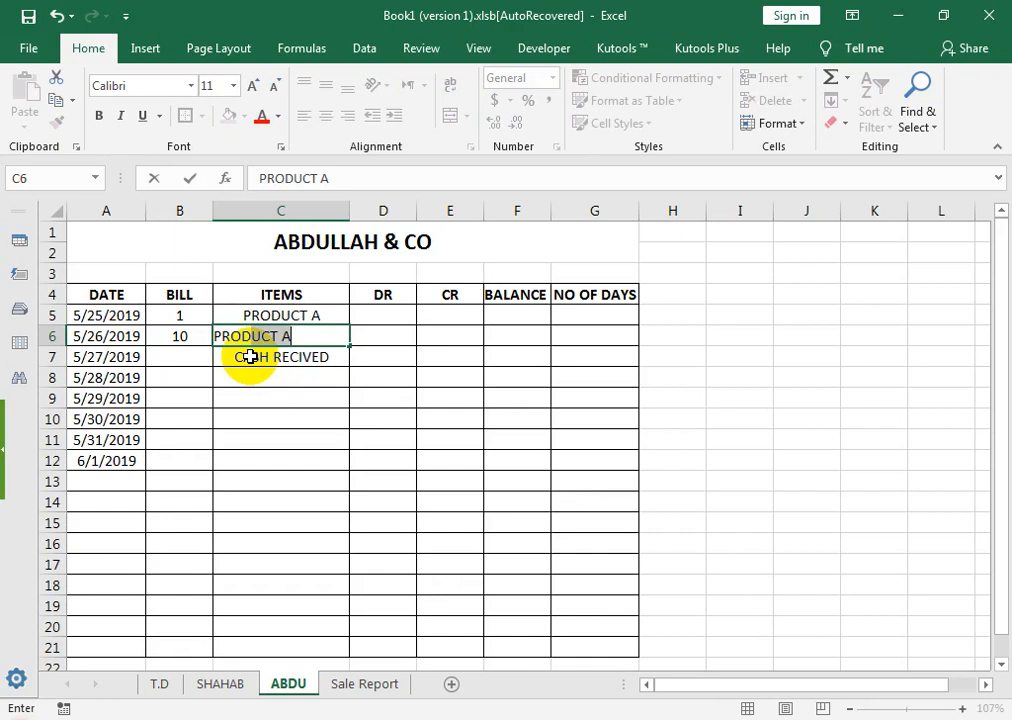
text(RODUCT B)
key(Return)
key(Return)
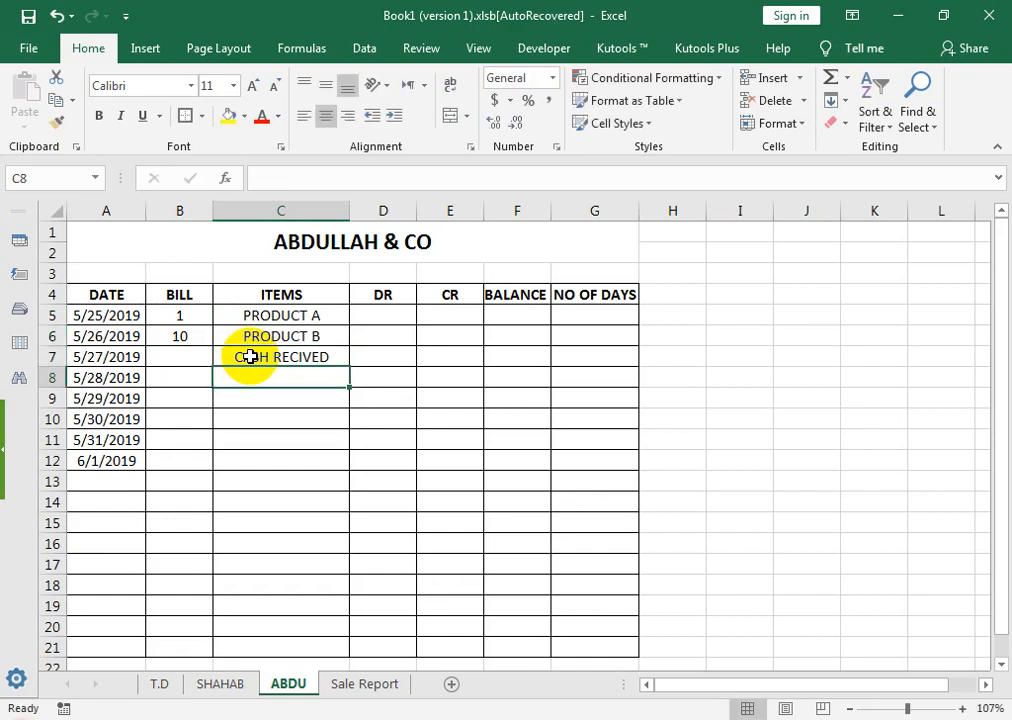
Step: Enter PRODUCT D in C8 as the 5/28/2019 item, with bill number 4 in B8
text(PRODUCT D)
key(Return)
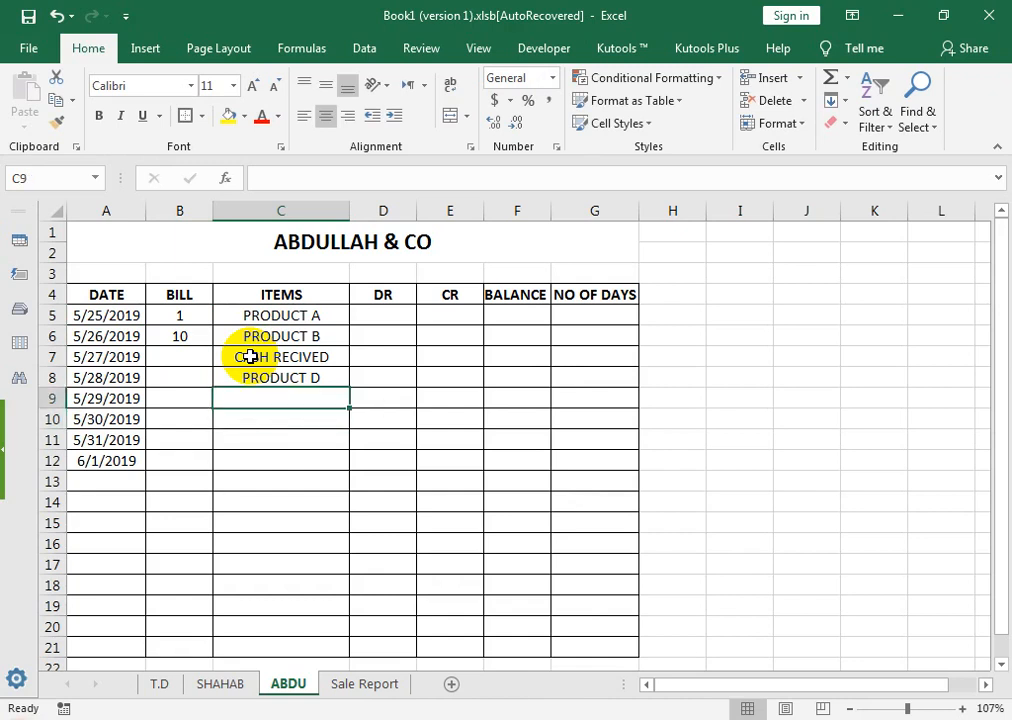
key(Left)
key(Up)
text(4)
key(Tab)
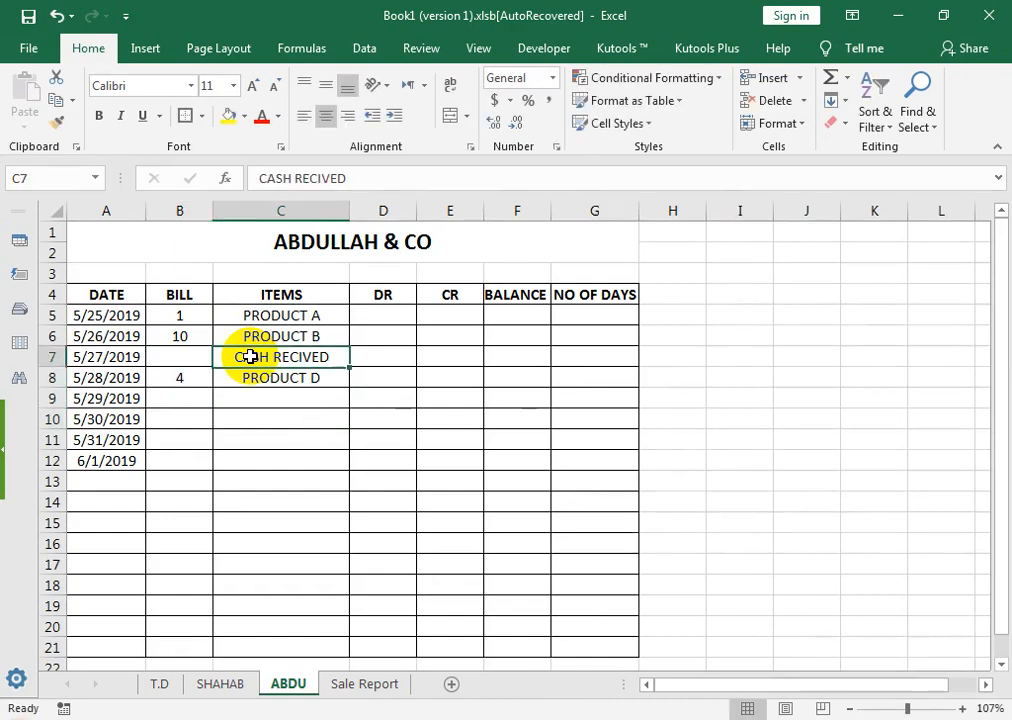
Step: Enter 2000 in D5 as the DR amount of the PRODUCT A row
key(Right)
key(Up)
key(Up)
key(Up)
text(2000)
Step: Enter the formula =D5 in F5 as the ABDULLAH & CO opening balance
key(Tab)
key(Tab)
text(=)
key(Left)
key(Left)
key(Return)
text(=)
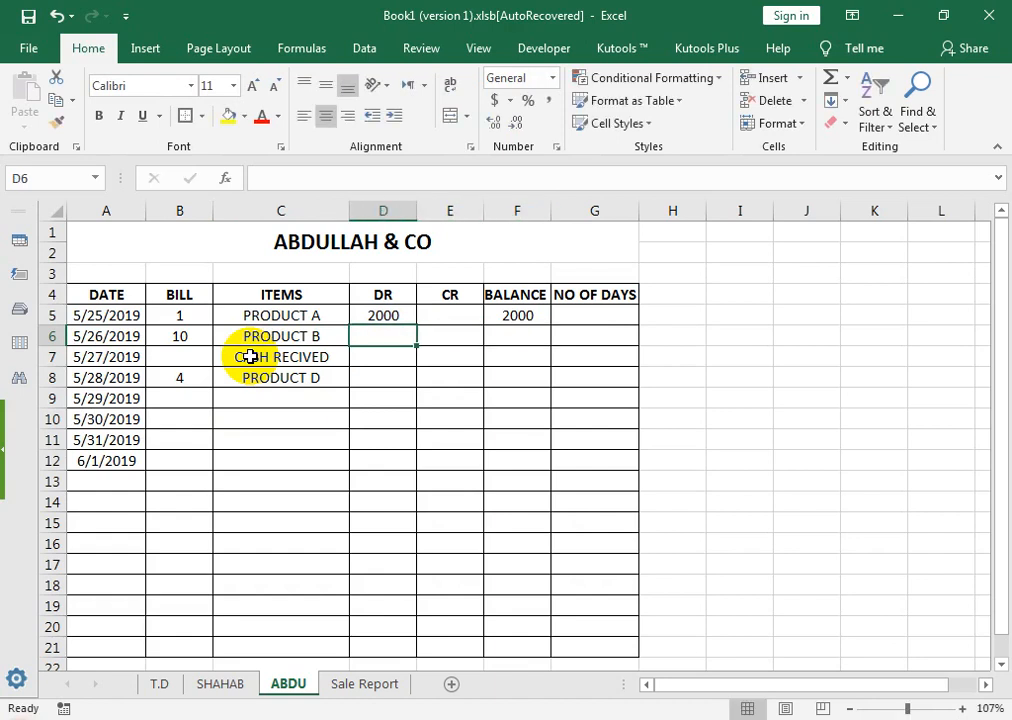
Step: Enter 4000 in D6 as the DR amount of the PRODUCT B row
text(0)
key(Return)
key(Up)
key(F2)
text(0)
key(Return)
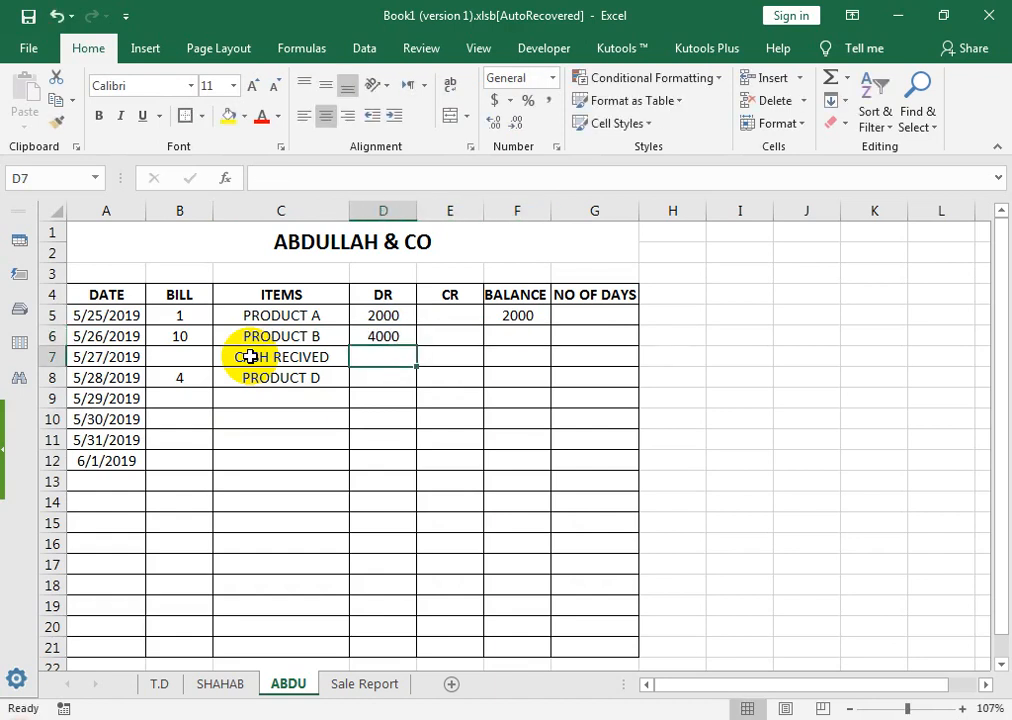
Step: Enter 1000 in E7 as the CR amount for the cash received and 2500 in D8 as the DR amount of PRODUCT D
key(Right)
text(10)
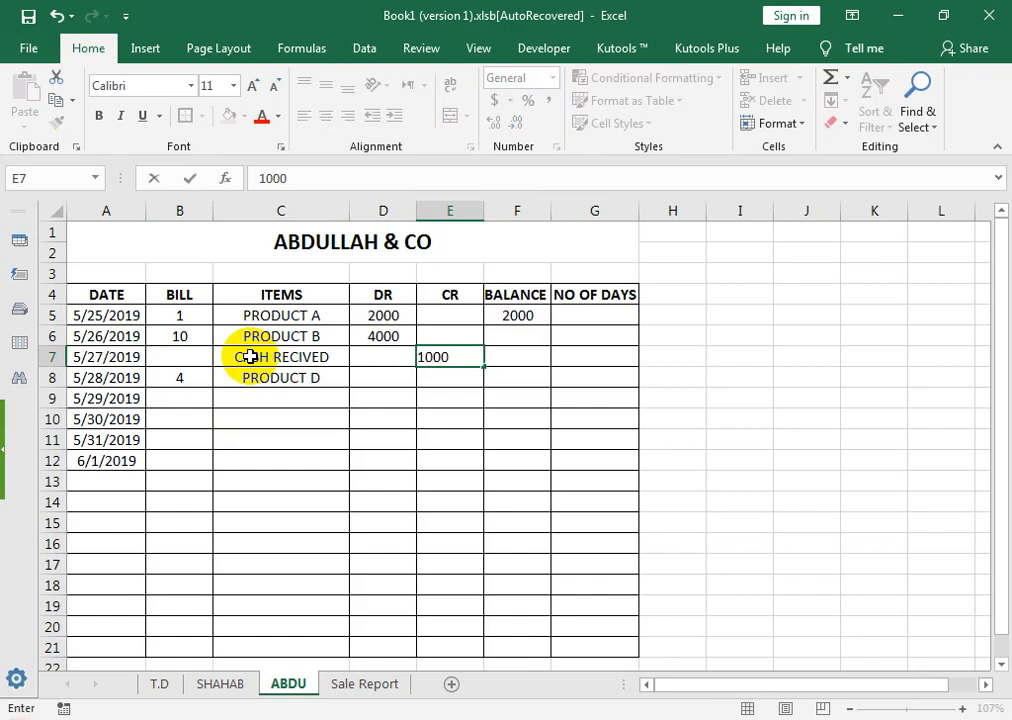
key(Right)
key(Down)
key(Left)
key(Left)
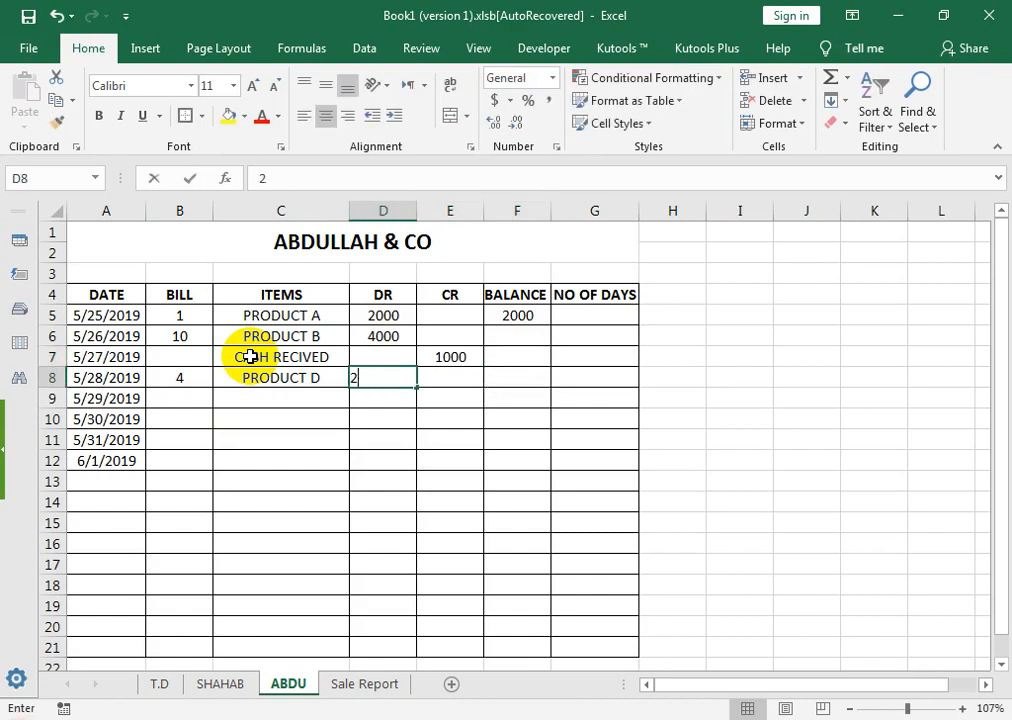
text(2500)
key(Right)
Step: Enter the running balance formula =F5+D6-E6 in F6 of the BALANCE column
key(Right)
key(Right)
key(Up)
key(Up)
key(Left)
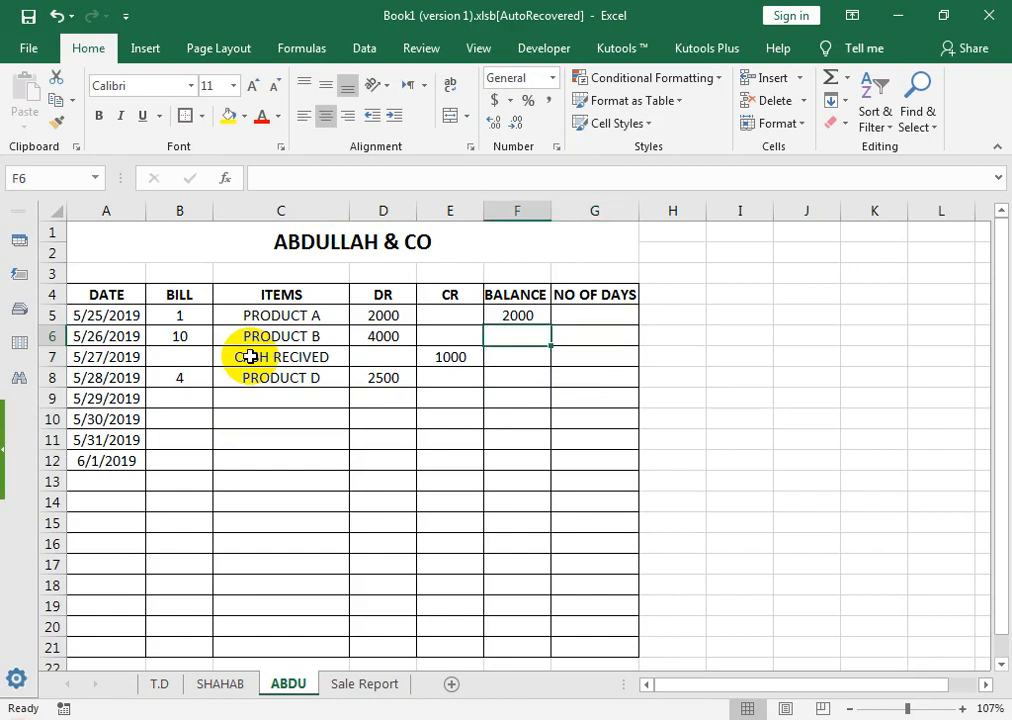
text(=)
key(Up)
text(+)
key(Left)
key(Left)
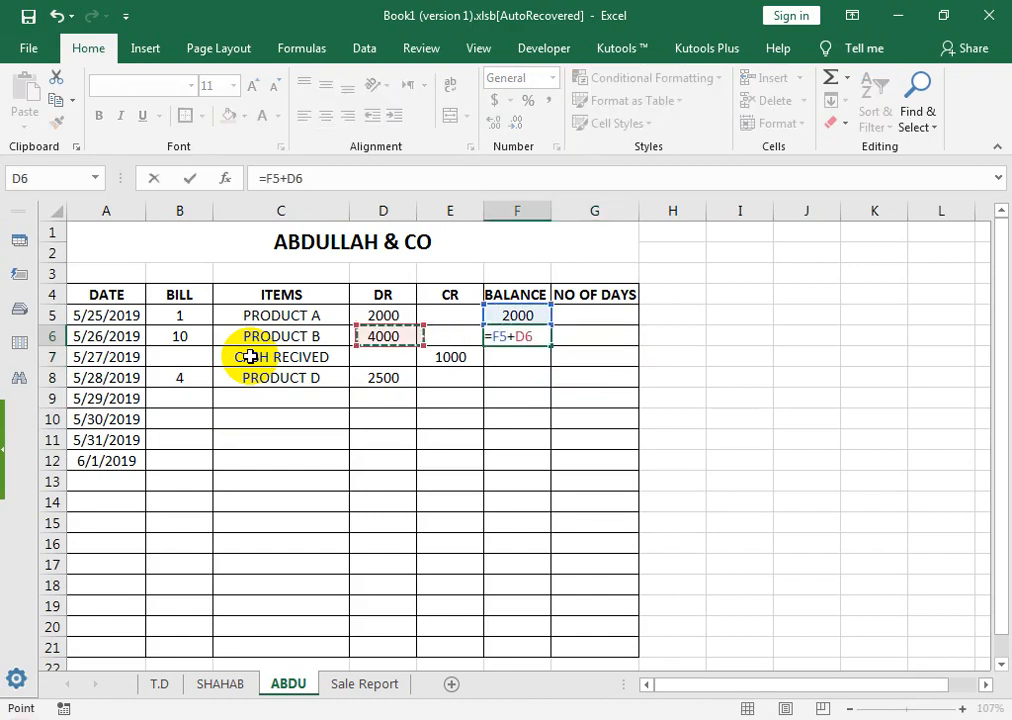
text(-)
key(Left)
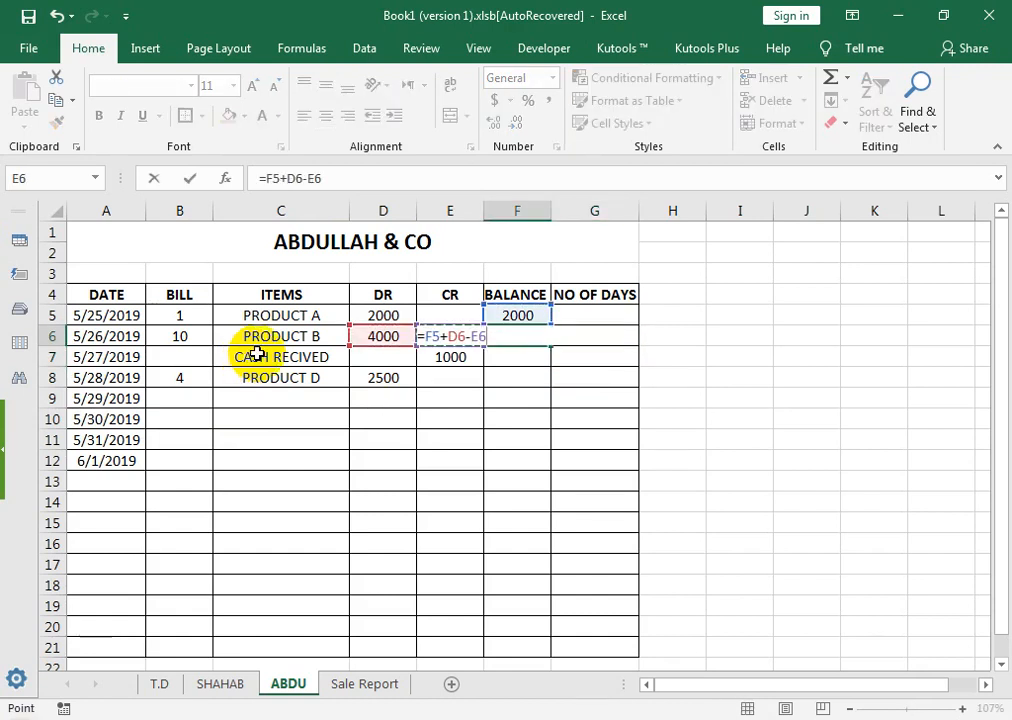
key(Return)
Step: Fill the F6 balance formula down the BALANCE column to F21
key(Up)
key(Up)
key(Down)
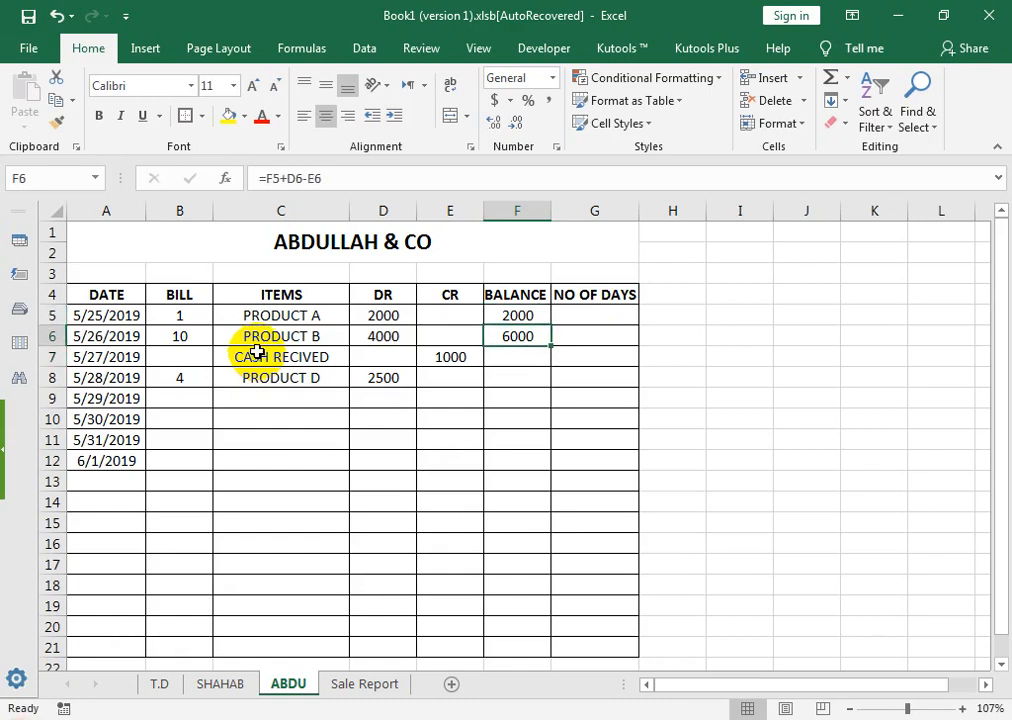
click(555, 348)
click(549, 344)
drag(551, 346, 560, 424)
drag(1001, 485, 832, 286)
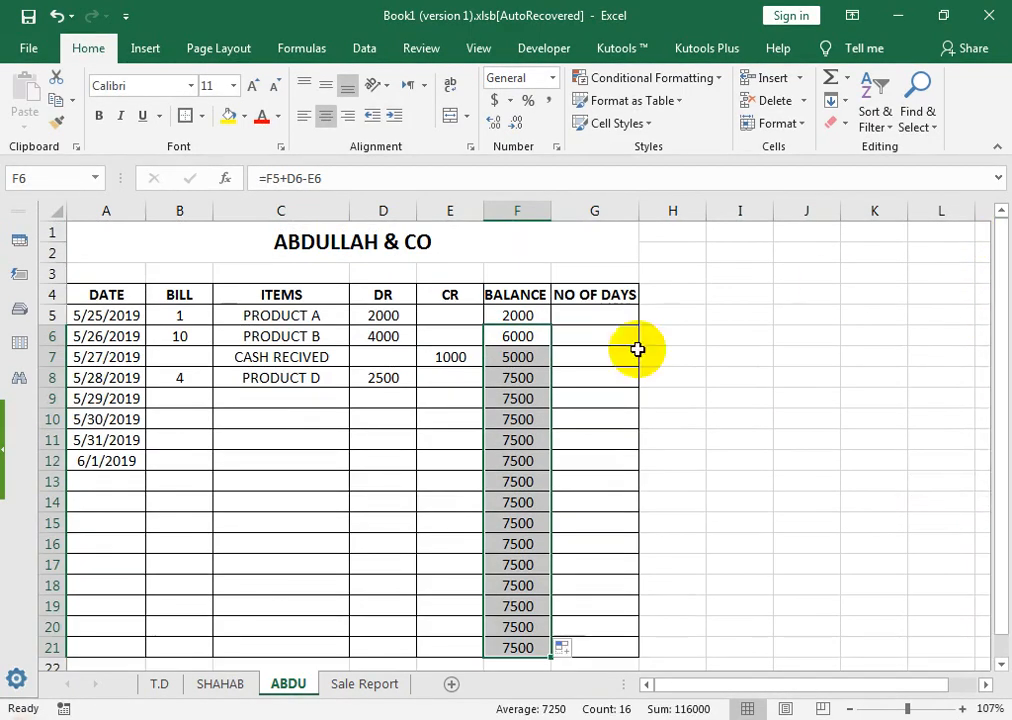
Step: Enter the formula =A5-TODAY() in G5 of the NO OF DAYS column
click(577, 318)
text(=)
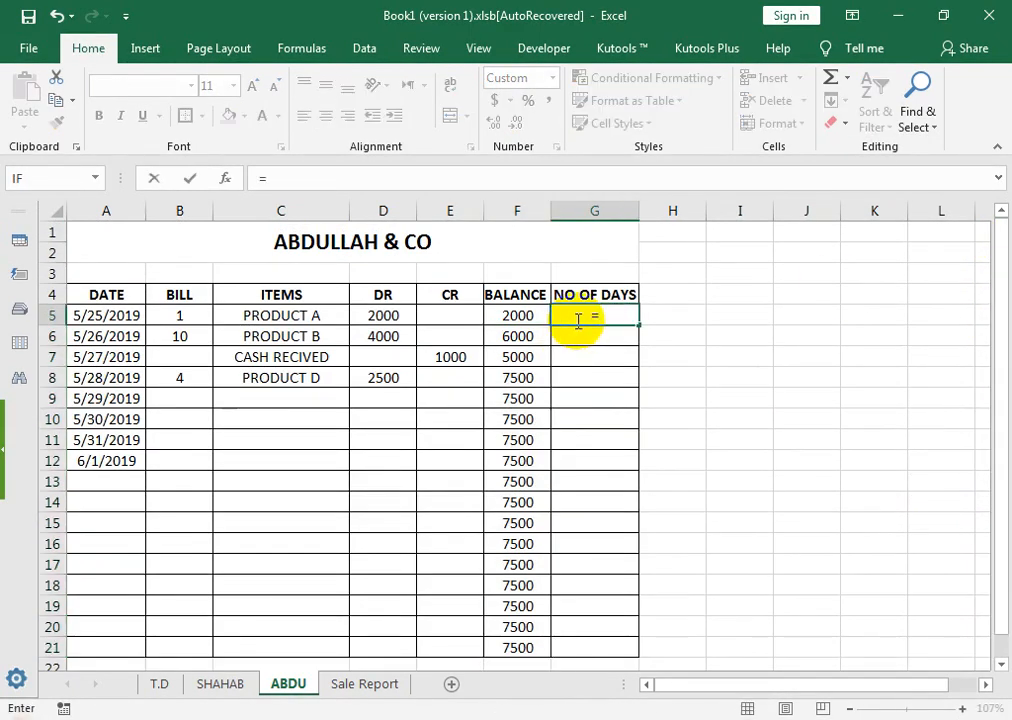
key(Left)
key(Left)
key(Left)
key(Left)
key(Left)
key(Left)
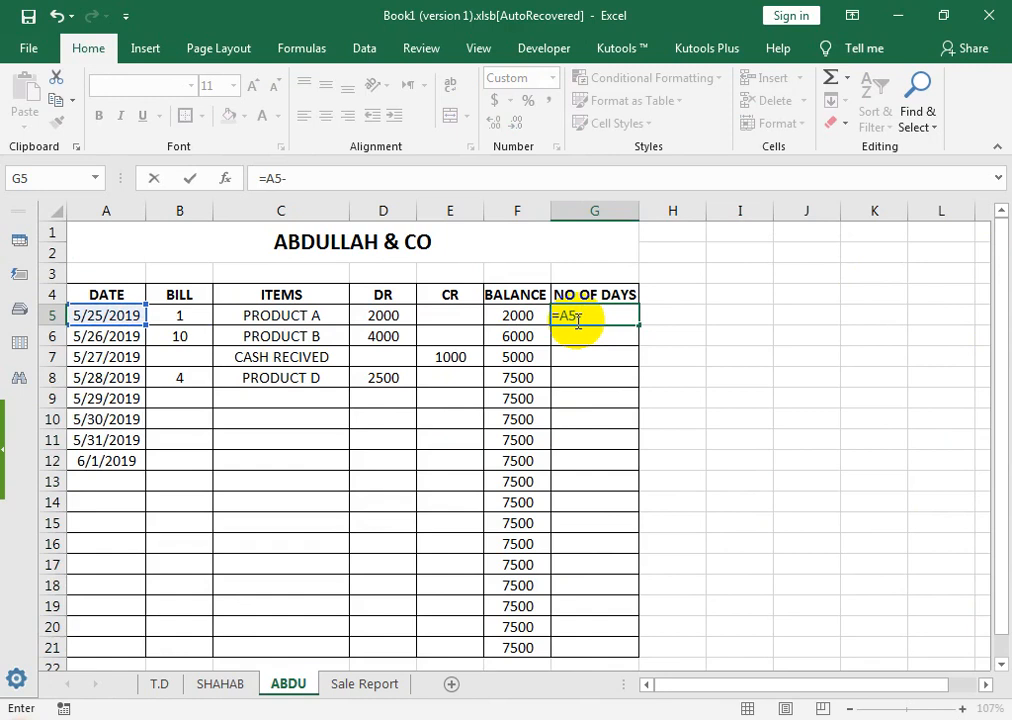
text(TODAY)
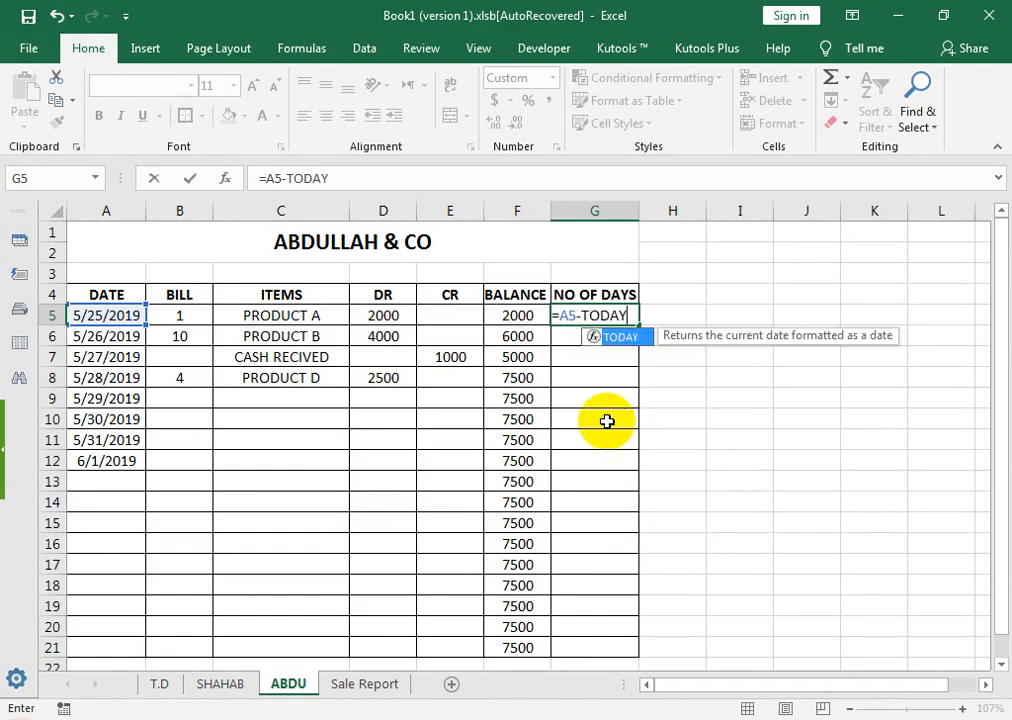
text(()
key(Return)
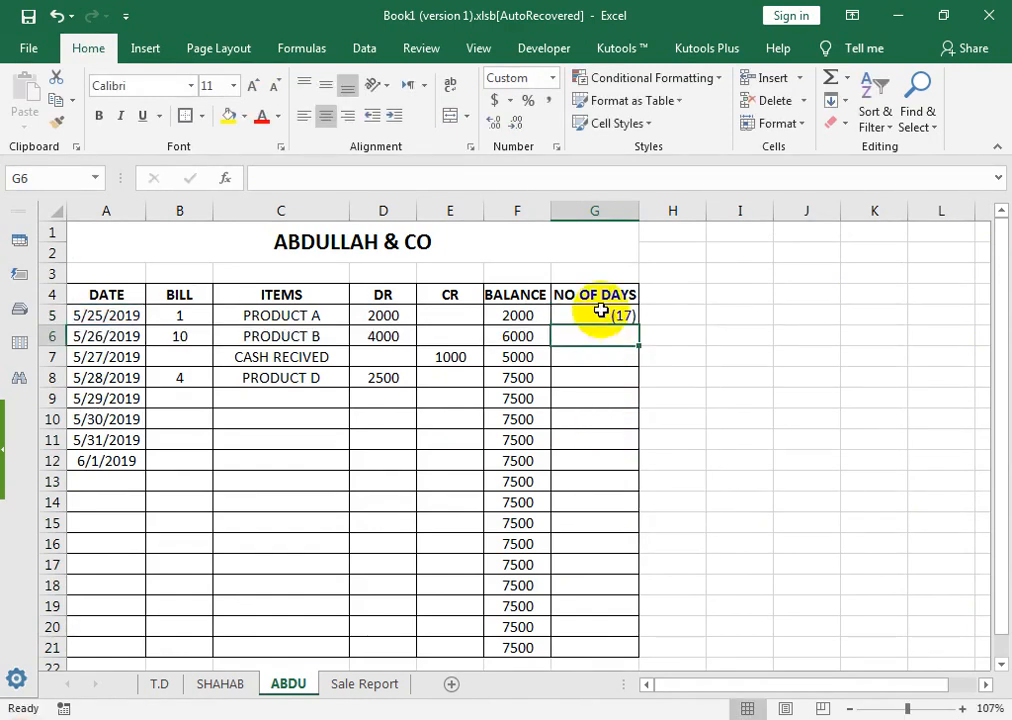
Step: Fill the G5 day-count formula down to G8 and clear G7 in the cash received row
click(600, 311)
drag(639, 326, 640, 388)
click(592, 360)
key(Delete)
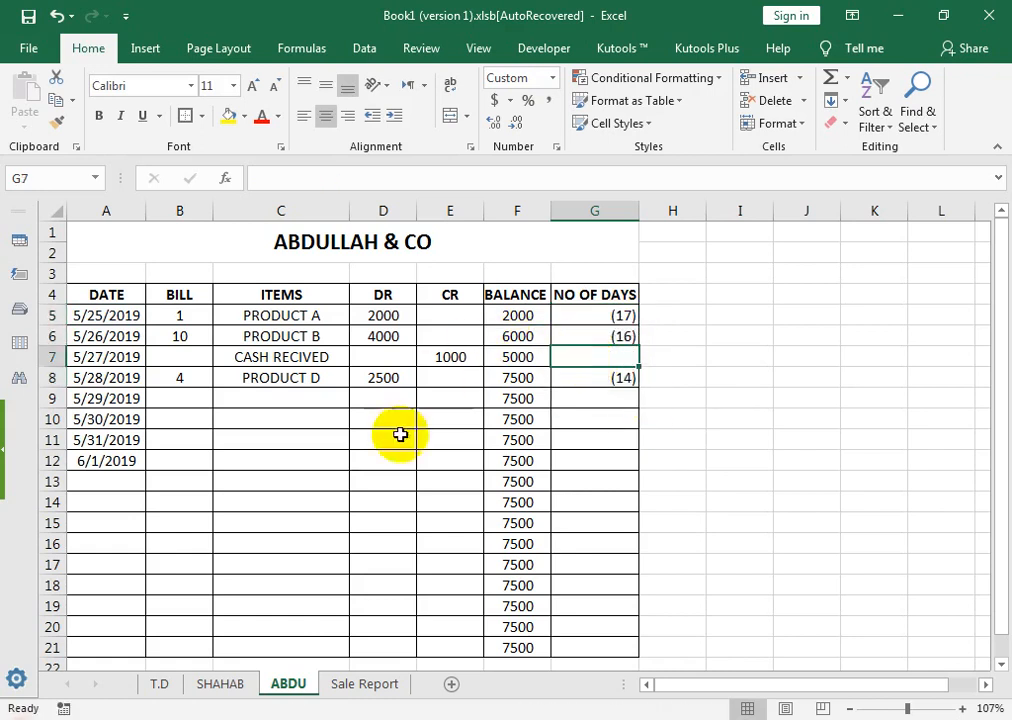
Step: Clear the unused dates in A9:A12 of the ABDULLAH & CO ledger
drag(122, 398, 110, 460)
key(Delete)
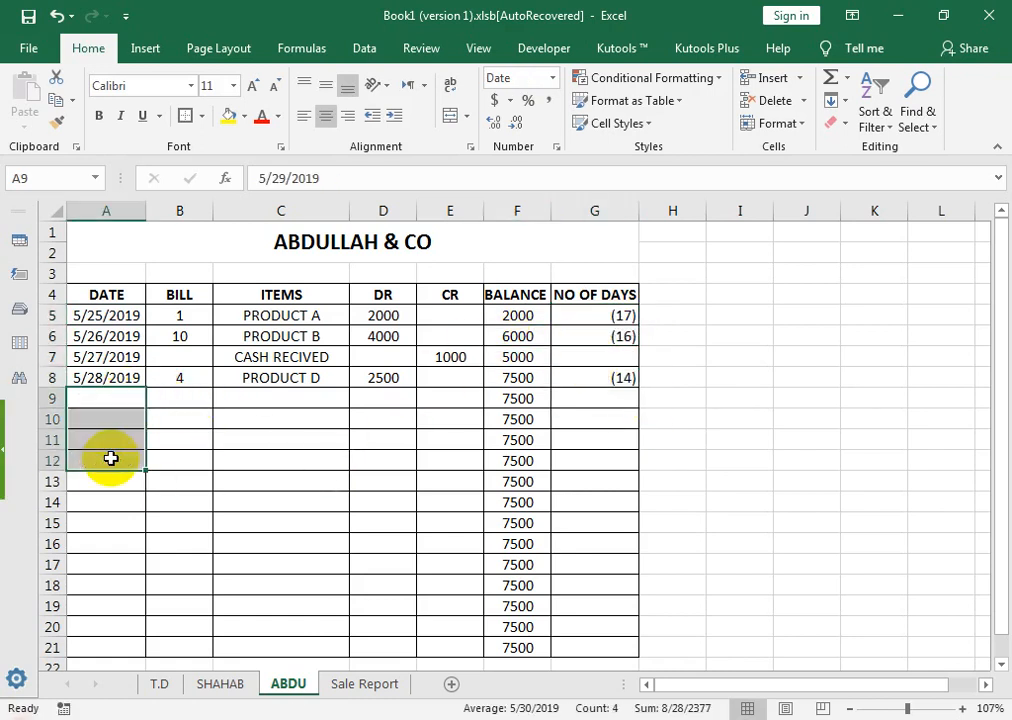
click(240, 544)
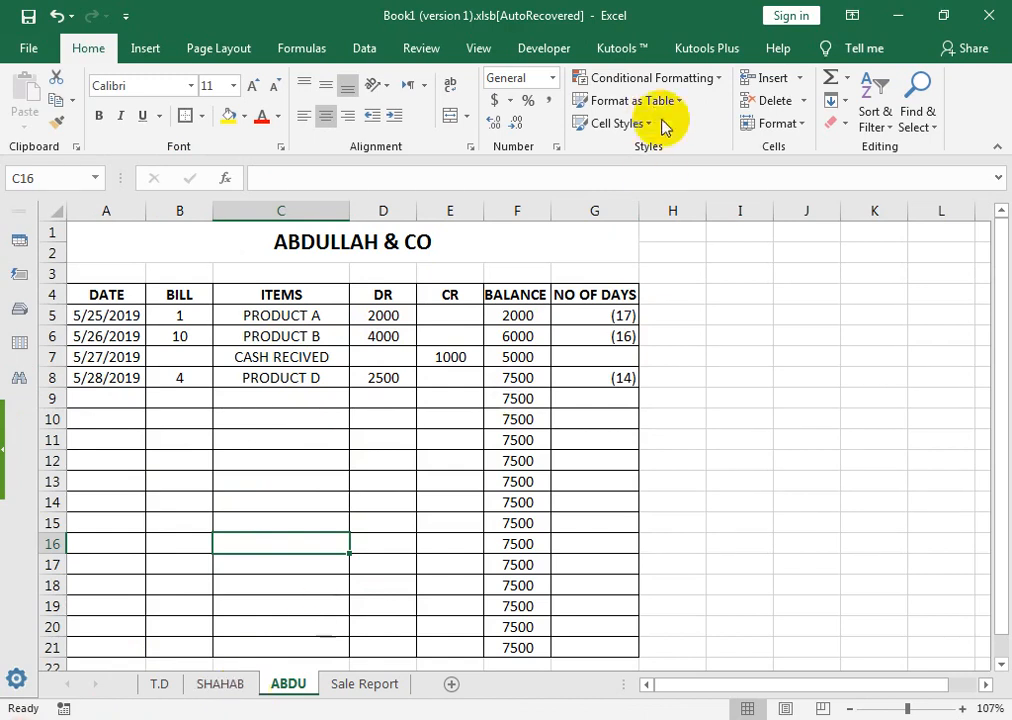
Step: On the T.D sheet, number the S NO column from 1 to 10 in A5:A14
click(157, 684)
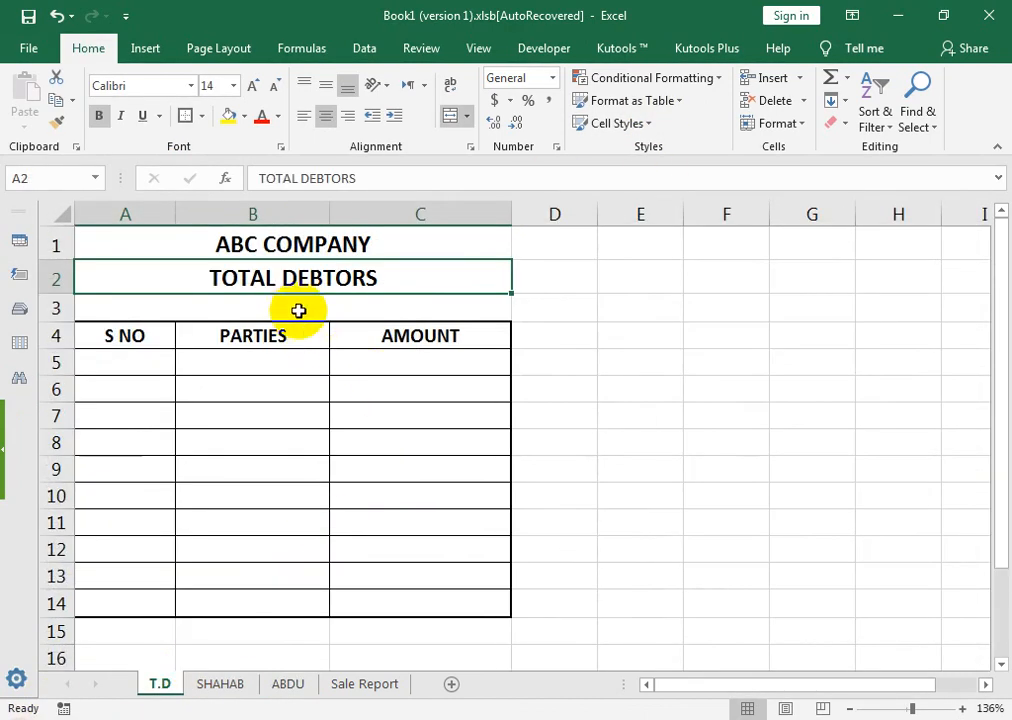
click(165, 371)
text(1)
key(Return)
text(2)
key(Return)
drag(163, 370, 163, 612)
Step: Enter SHAHAB TRADERS in B5 and ABDULLAH in B6 of the PARTIES column
click(230, 361)
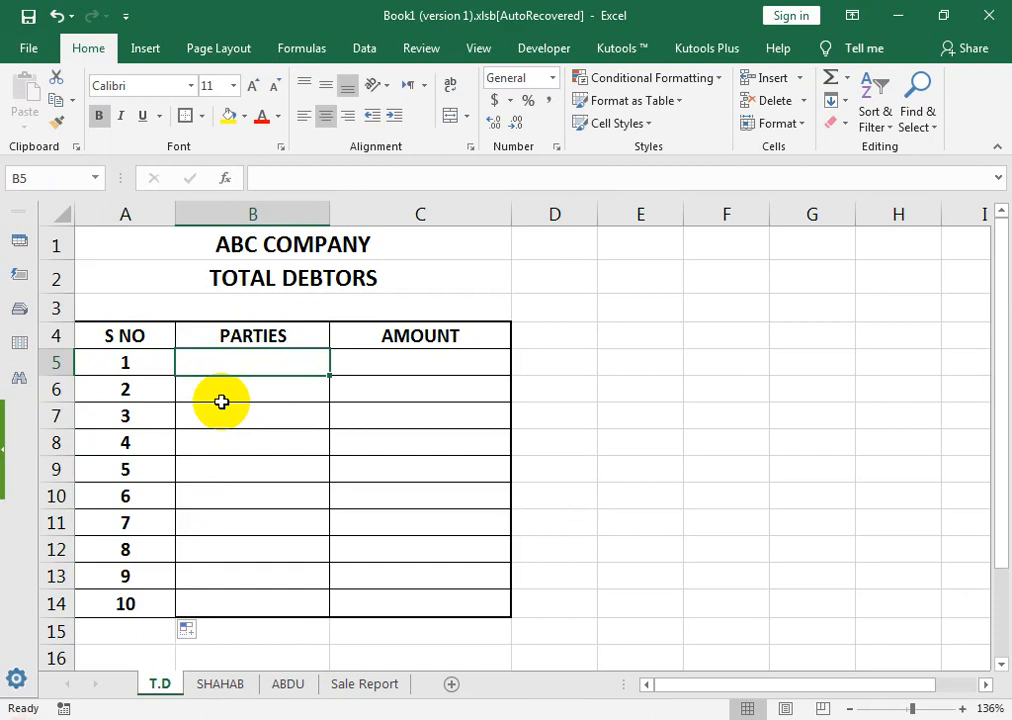
text(SHAHAB)
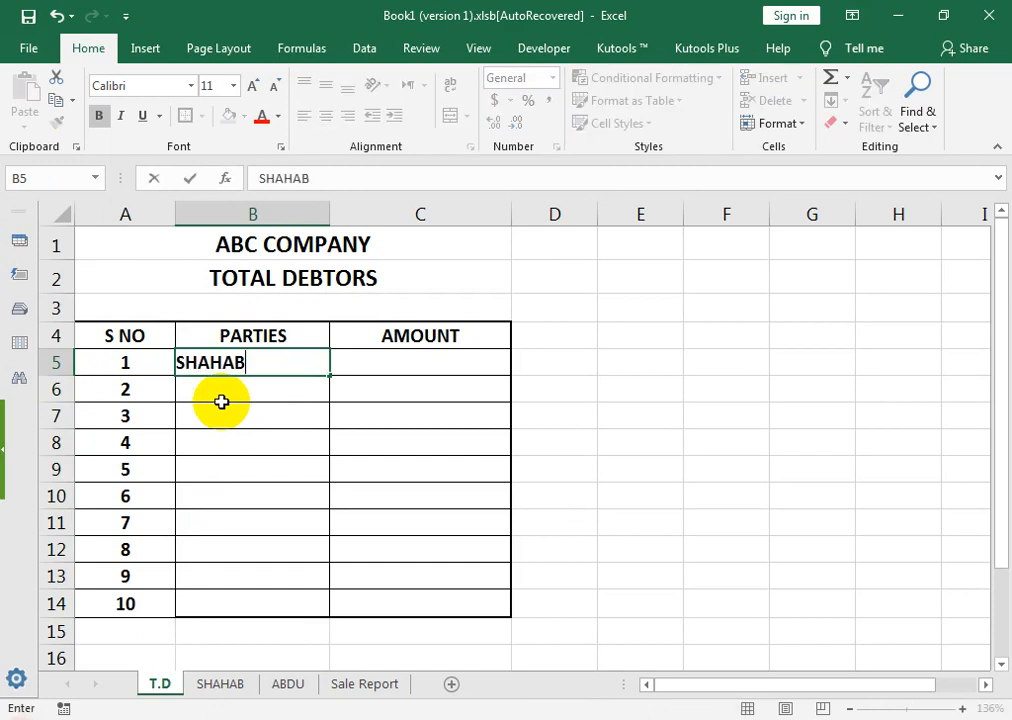
text( TRADERS)
key(Return)
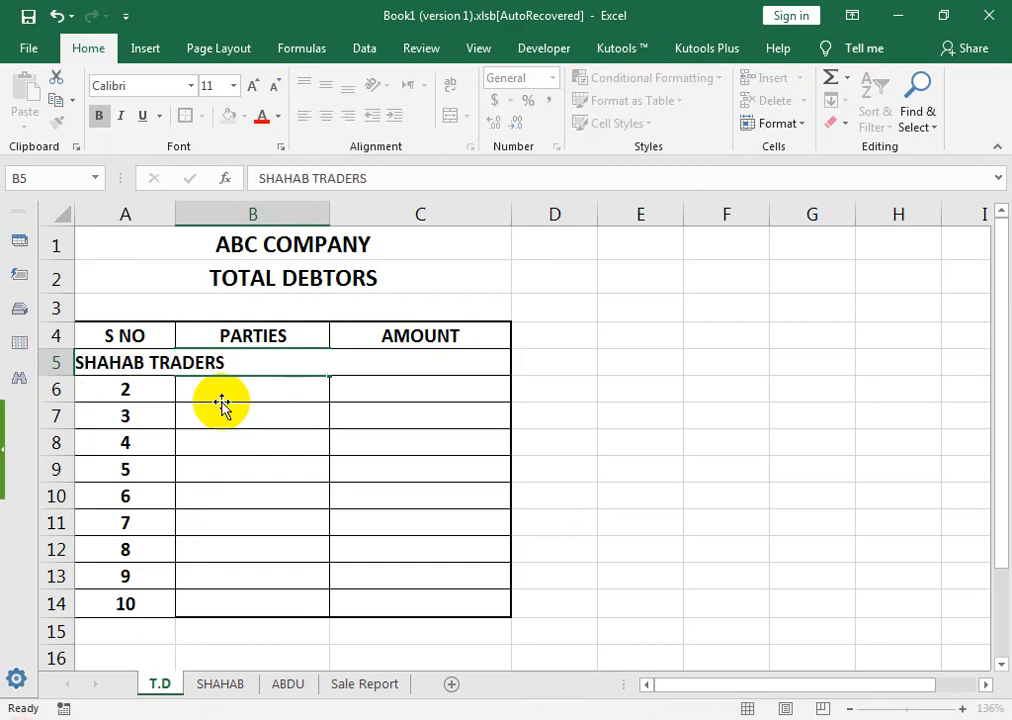
text(ABDULLAH)
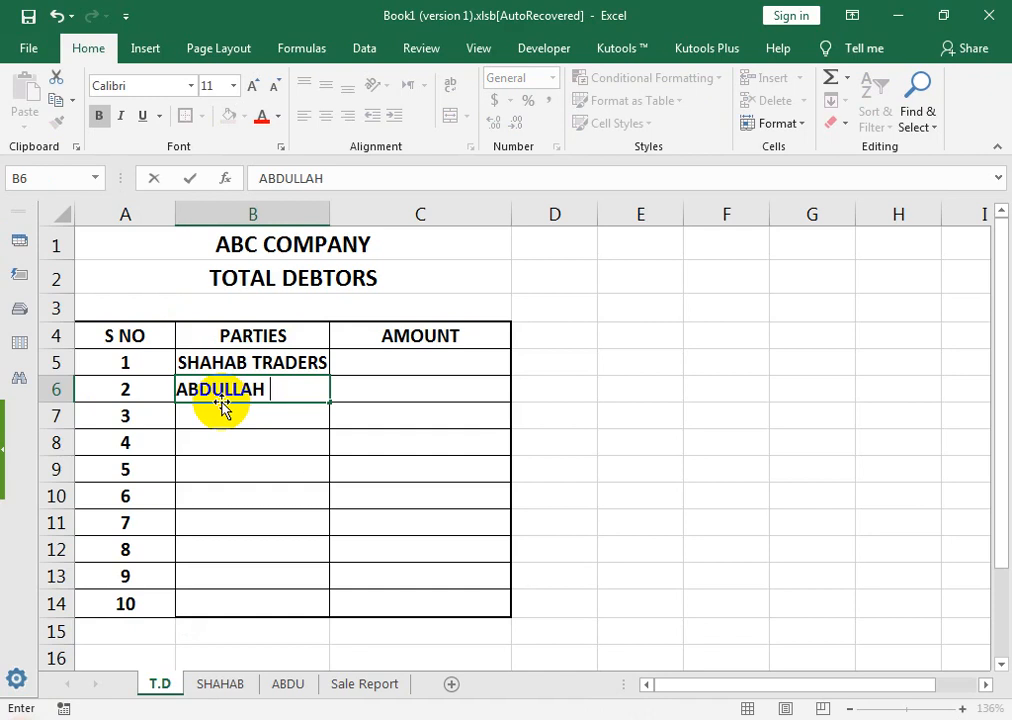
key(Tab)
Step: Link the SHAHAB TRADERS amount in C5 to the last BALANCE cell of the SHAHAB sheet
key(Up)
text(=)
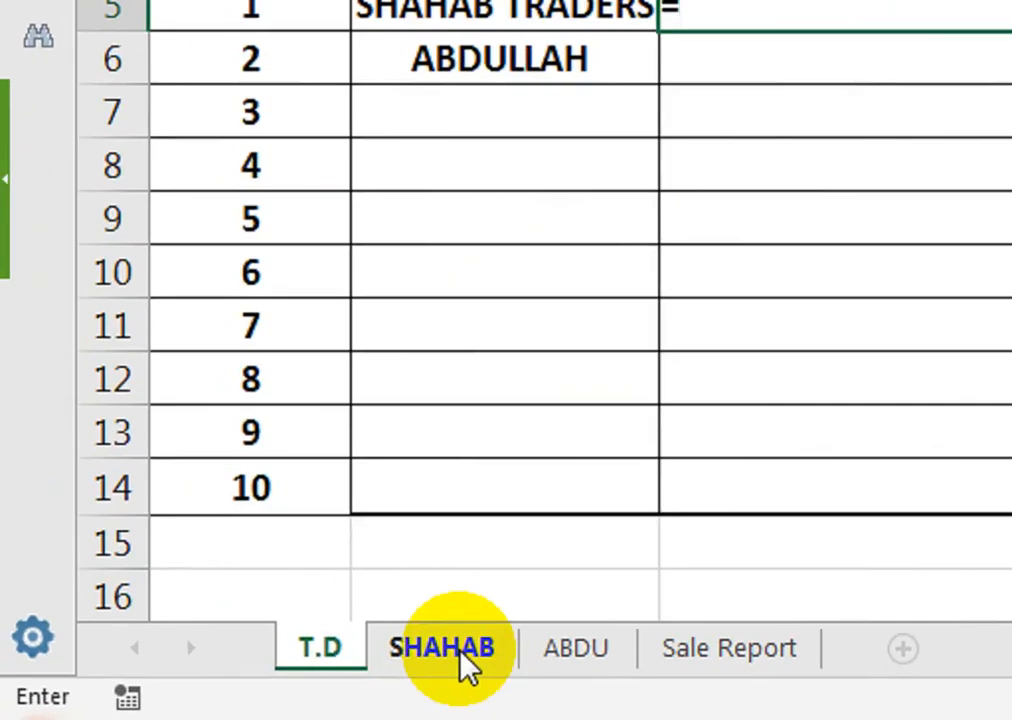
click(462, 658)
drag(1000, 405, 1005, 445)
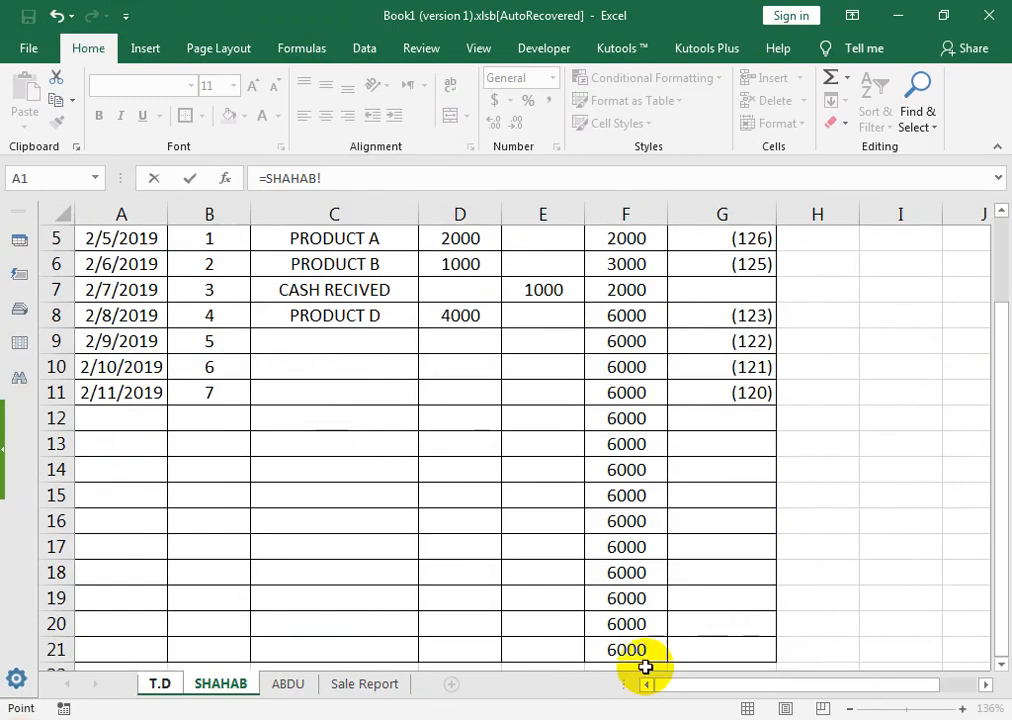
key(Return)
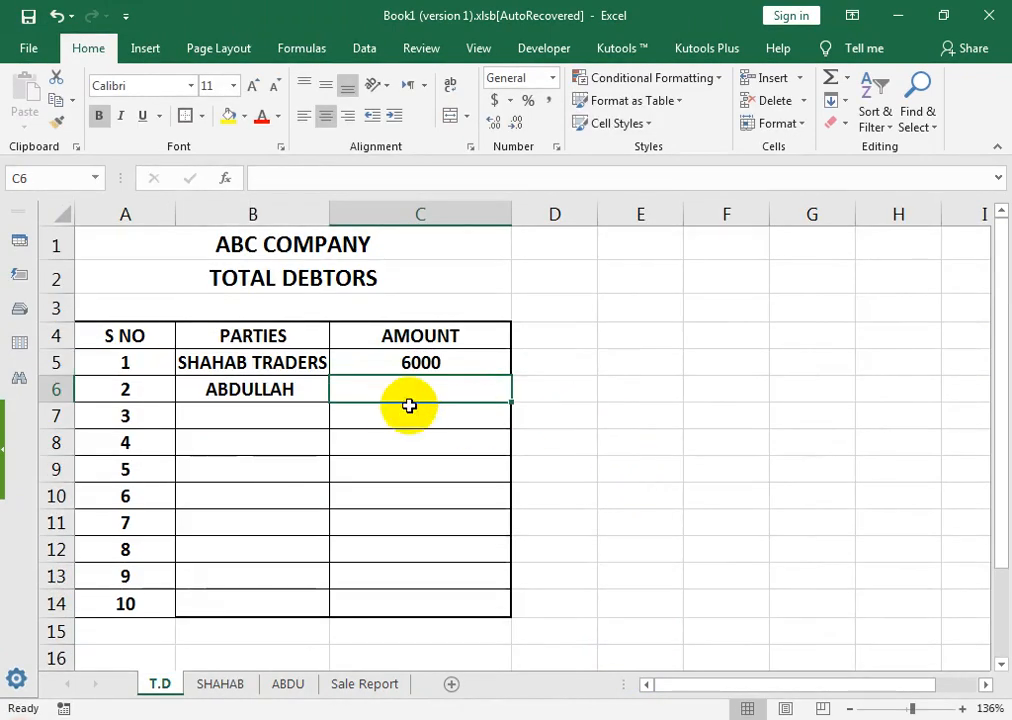
Step: Enter the formula =ABDU!F21 in C6 as the ABDULLAH amount
text(=)
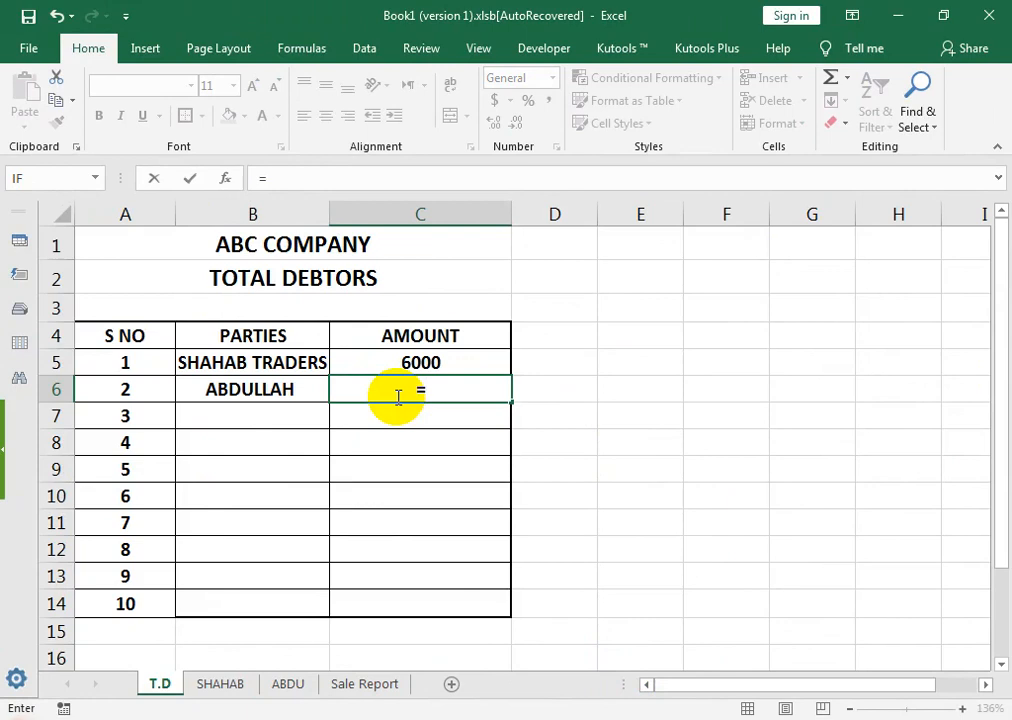
click(288, 683)
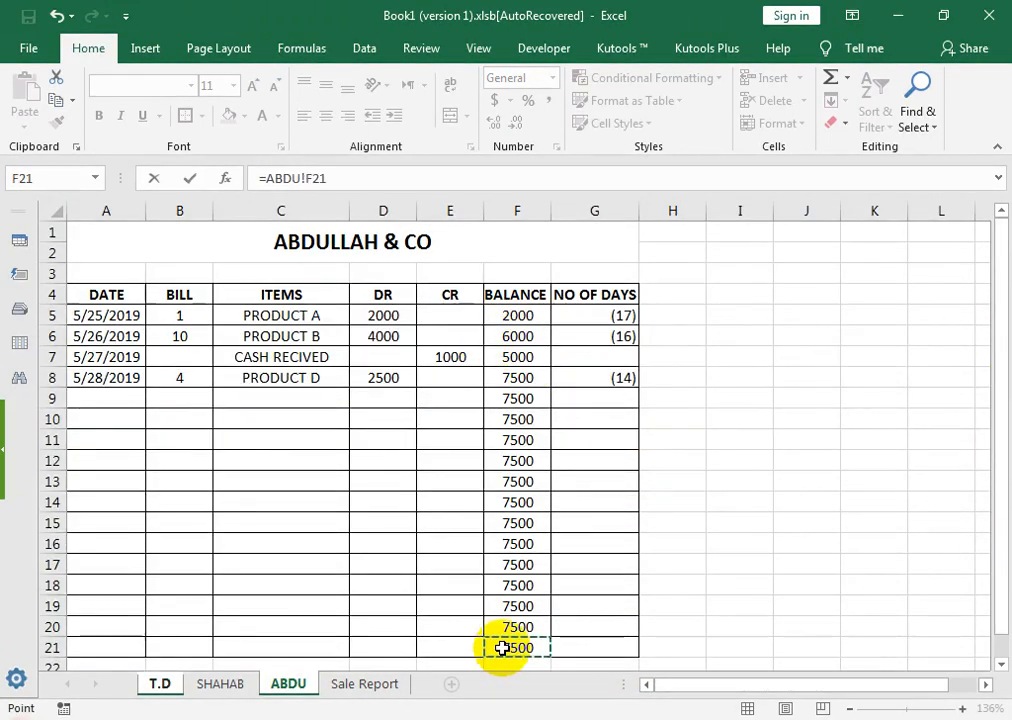
key(Return)
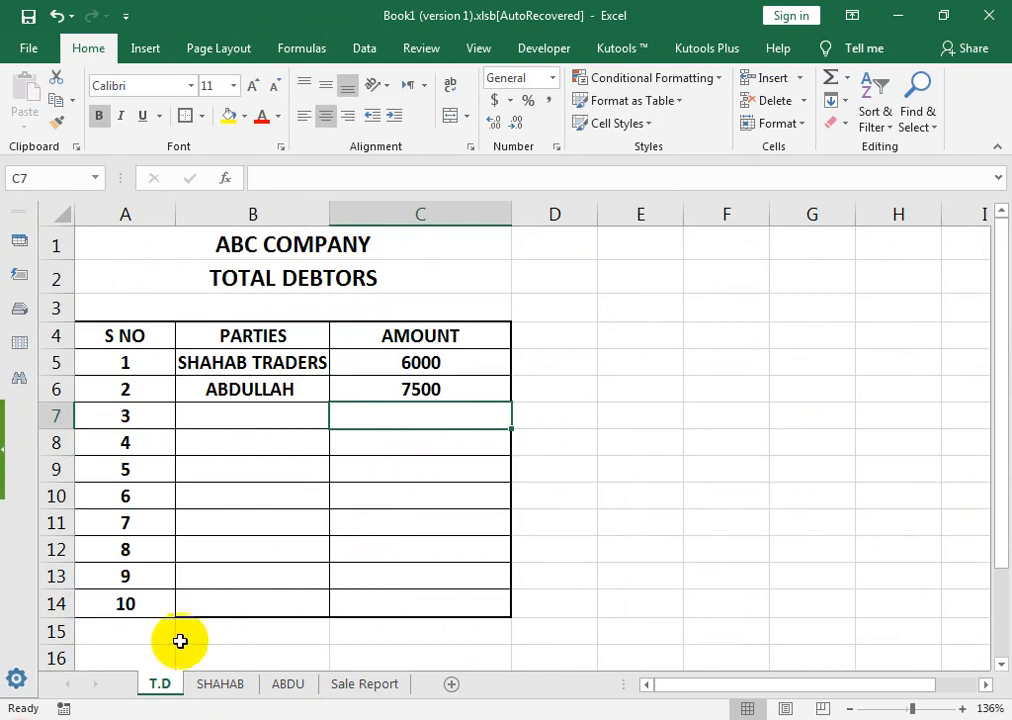
Step: Merge and center A15:B15 below the debtors table and enter TOTAL RECIVABLE in it
drag(160, 632, 228, 637)
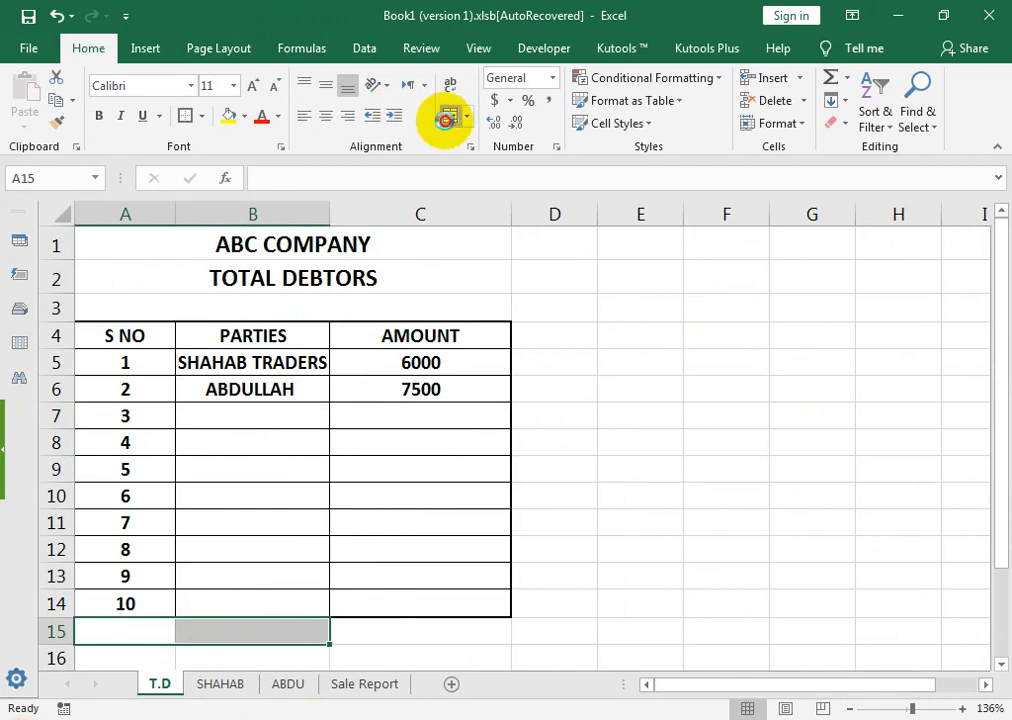
click(448, 116)
text(TOTAL RECIV)
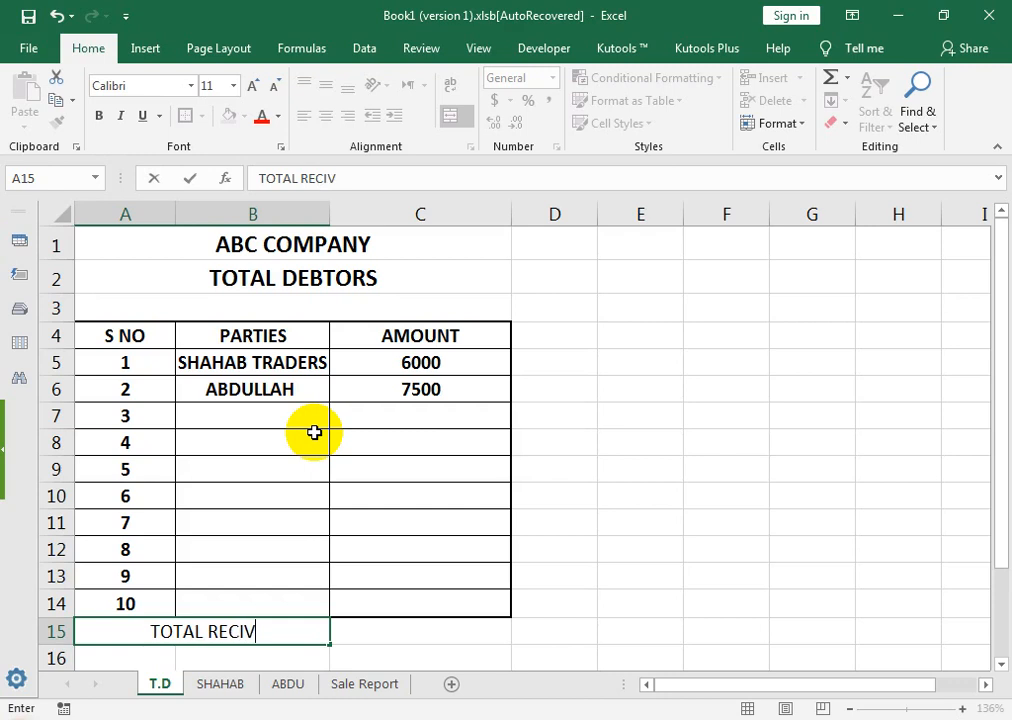
text(ABLE)
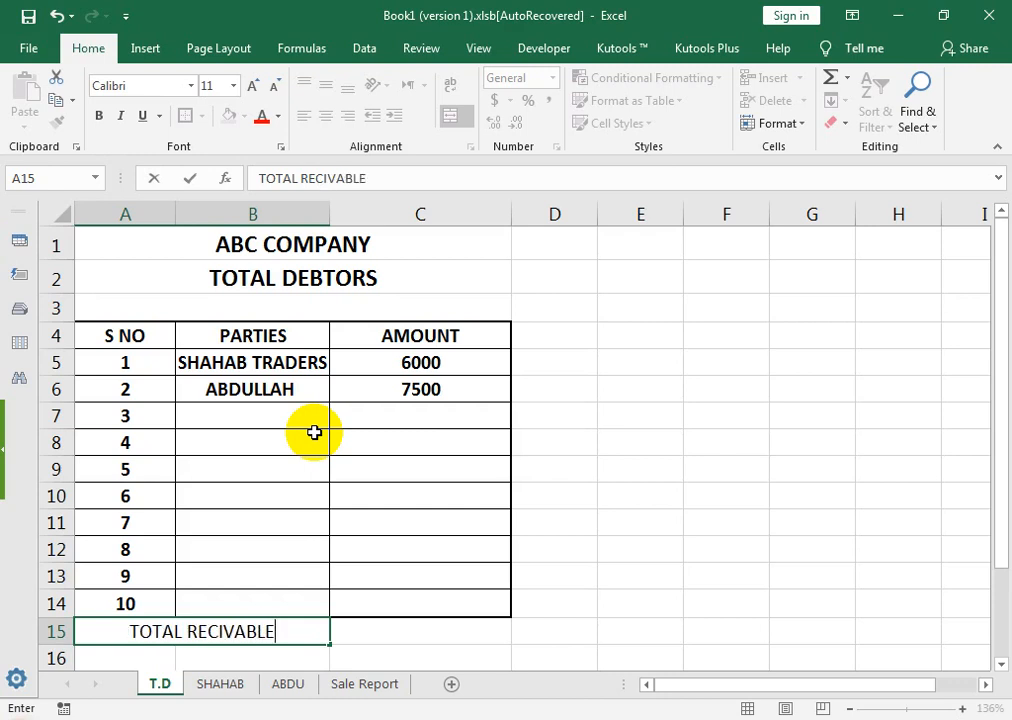
key(Tab)
Step: Enter the formula =SUM(C5:C14) in C15 to total the AMOUNT column
text(=SUM()
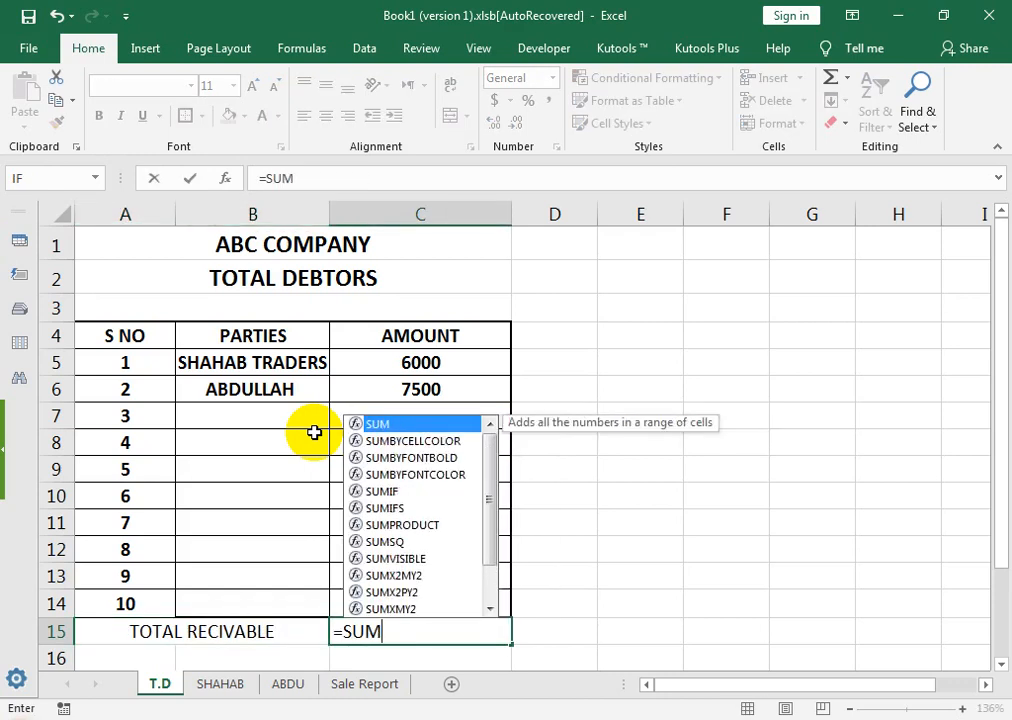
key(Up)
key(shift+Up)
key(shift+Up)
key(shift+Up)
key(shift+Up)
key(shift+Up)
key(shift+Up)
key(shift+Up)
key(shift+Up)
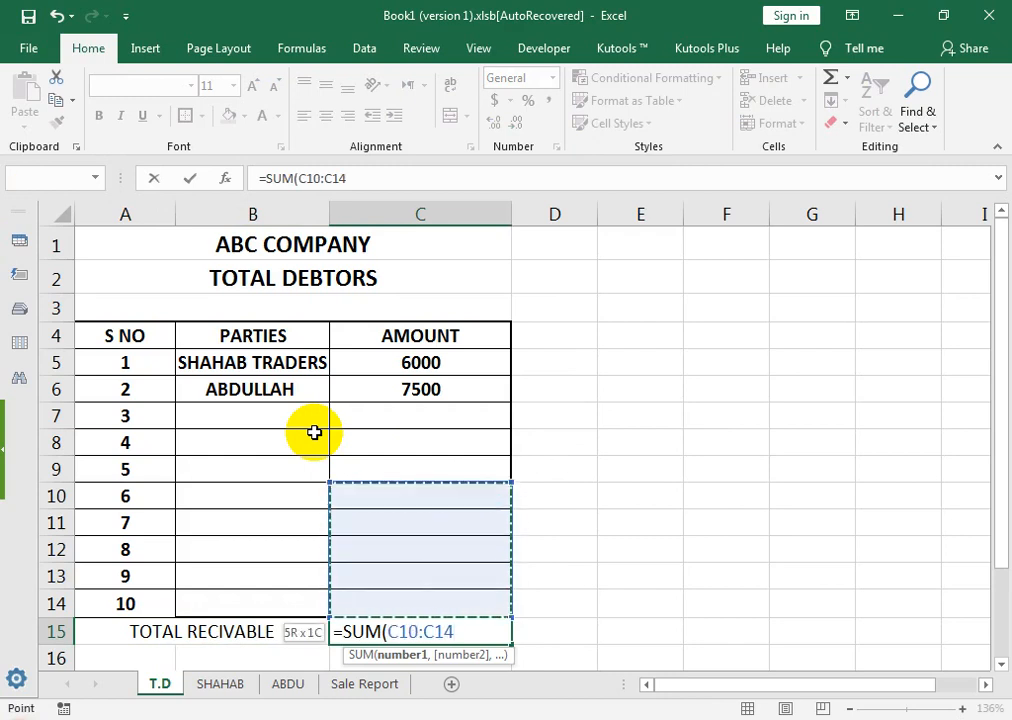
key(shift+Up)
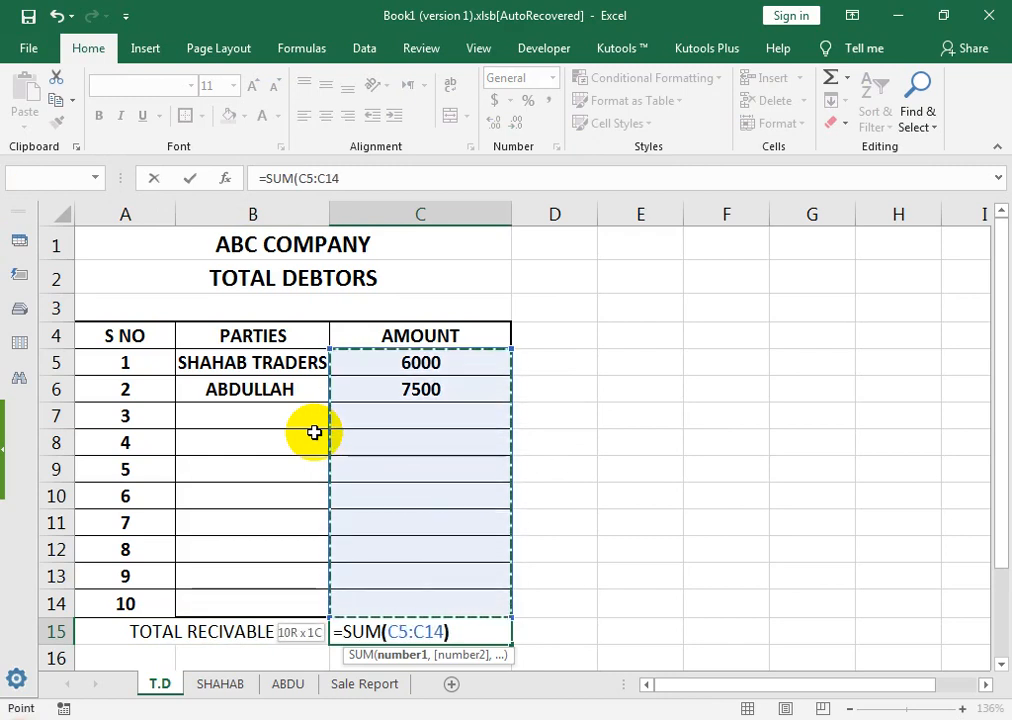
key(Return)
Step: Make the TOTAL RECIVABLE row A15:C15 bold
key(Up)
key(shift+Up)
key(shift+Left)
key(shift+Left)
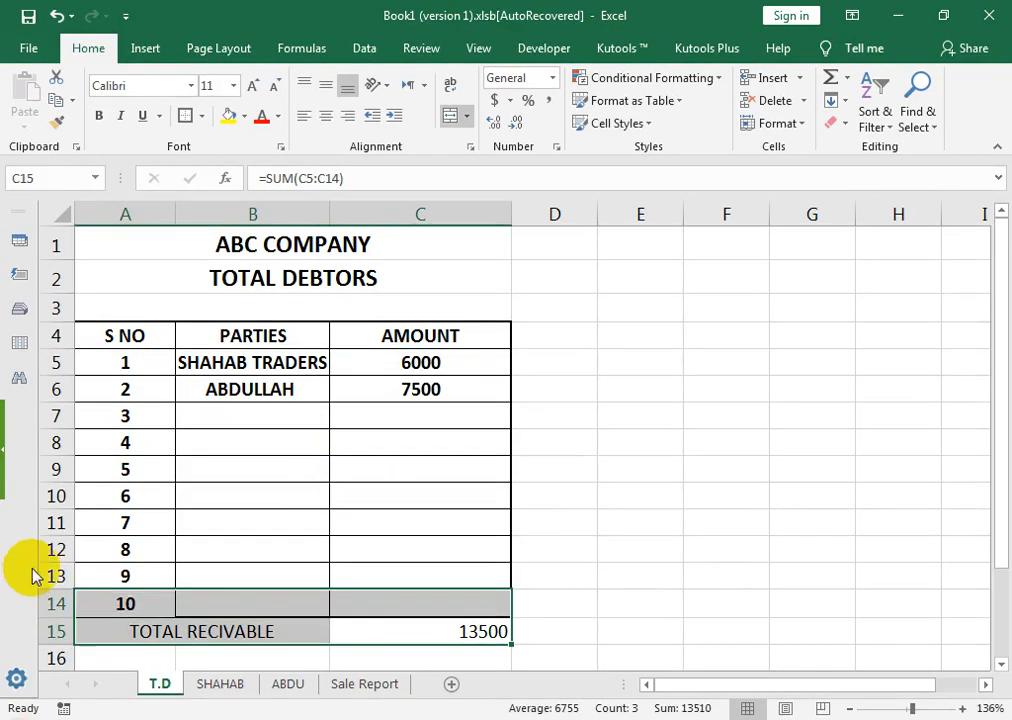
drag(101, 638, 445, 635)
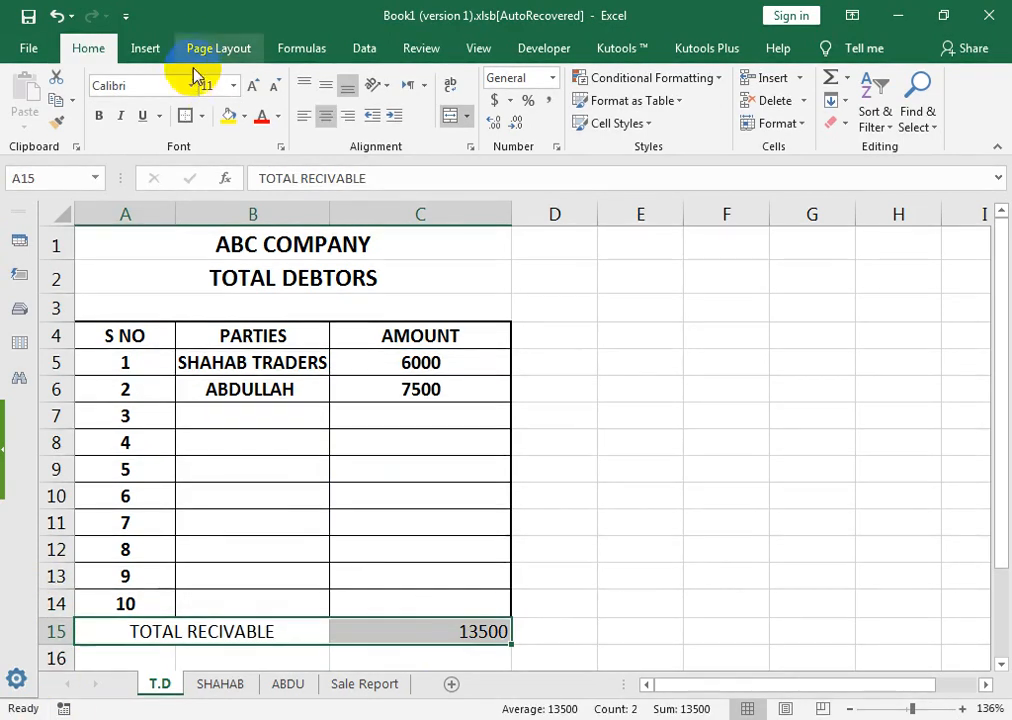
click(100, 116)
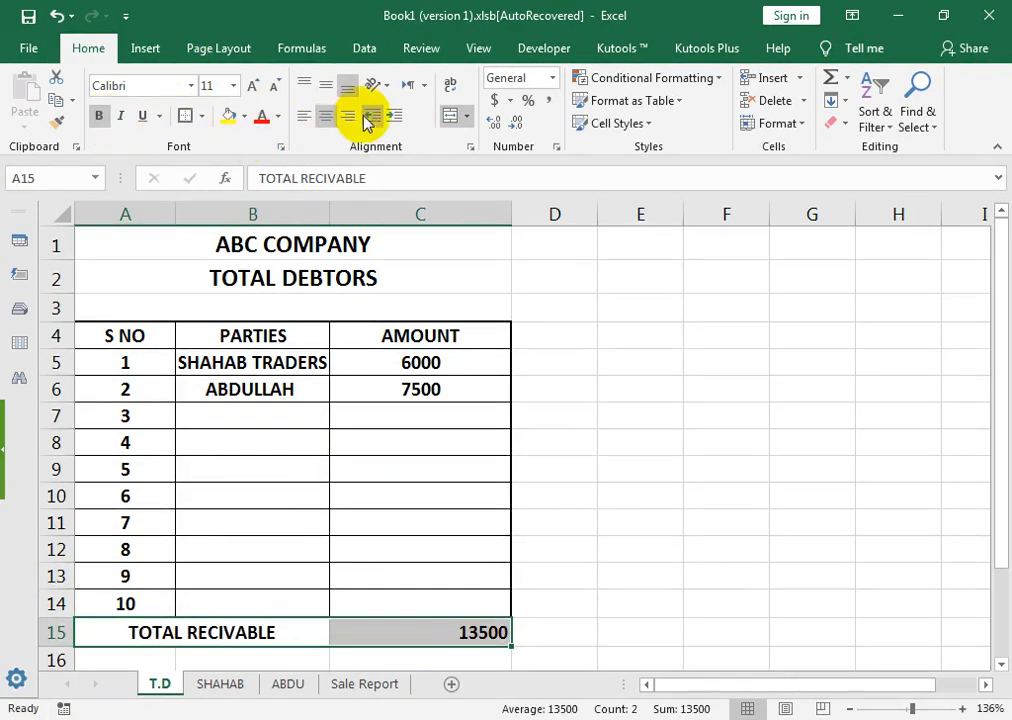
Step: Apply comma style to the party amounts in C5:C6 and the TOTAL RECIVABLE amount in C15
drag(420, 361, 421, 391)
ctrl+click(455, 628)
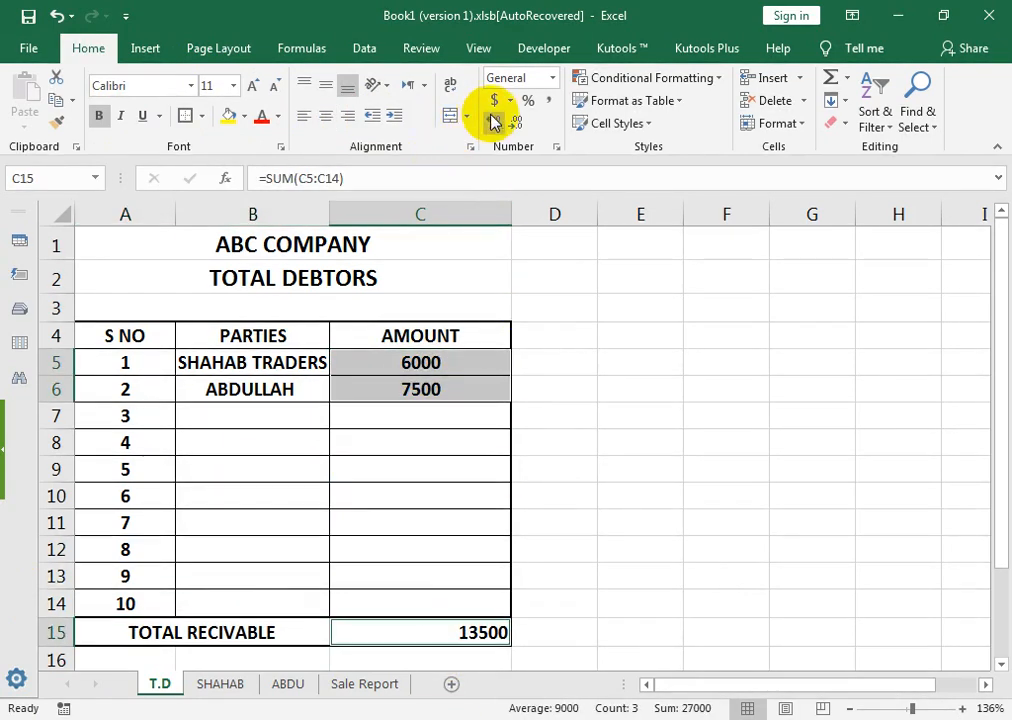
click(549, 100)
click(386, 490)
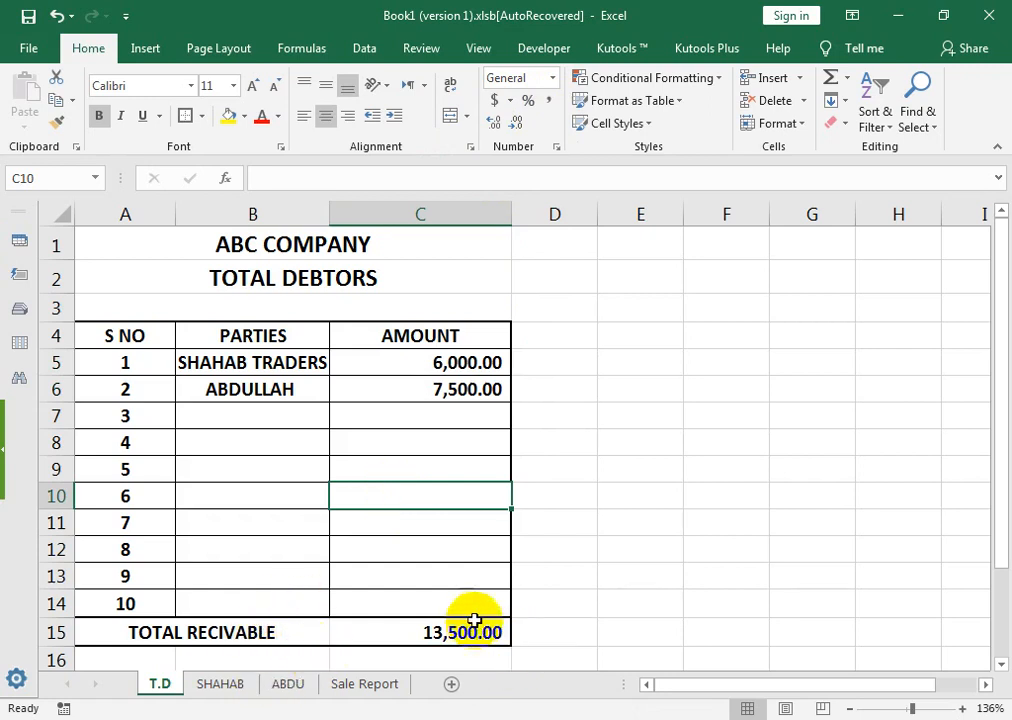
Step: On the SHAHAB sheet, enter PRODUCT A as the item in C9 and 3000 as its DR amount in D9
click(212, 684)
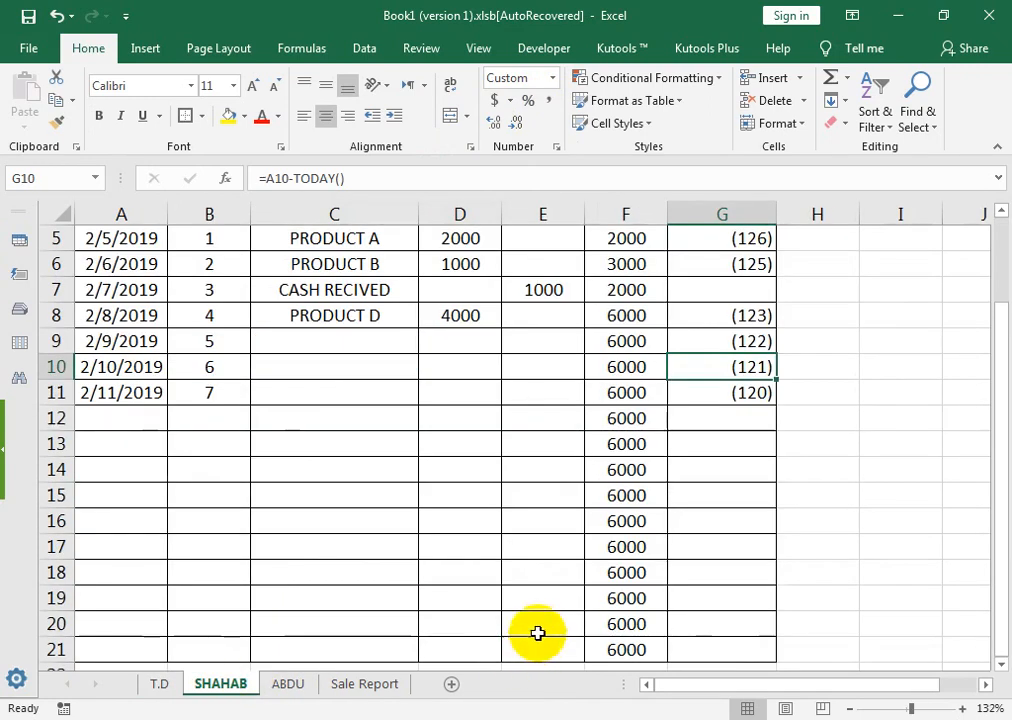
click(321, 342)
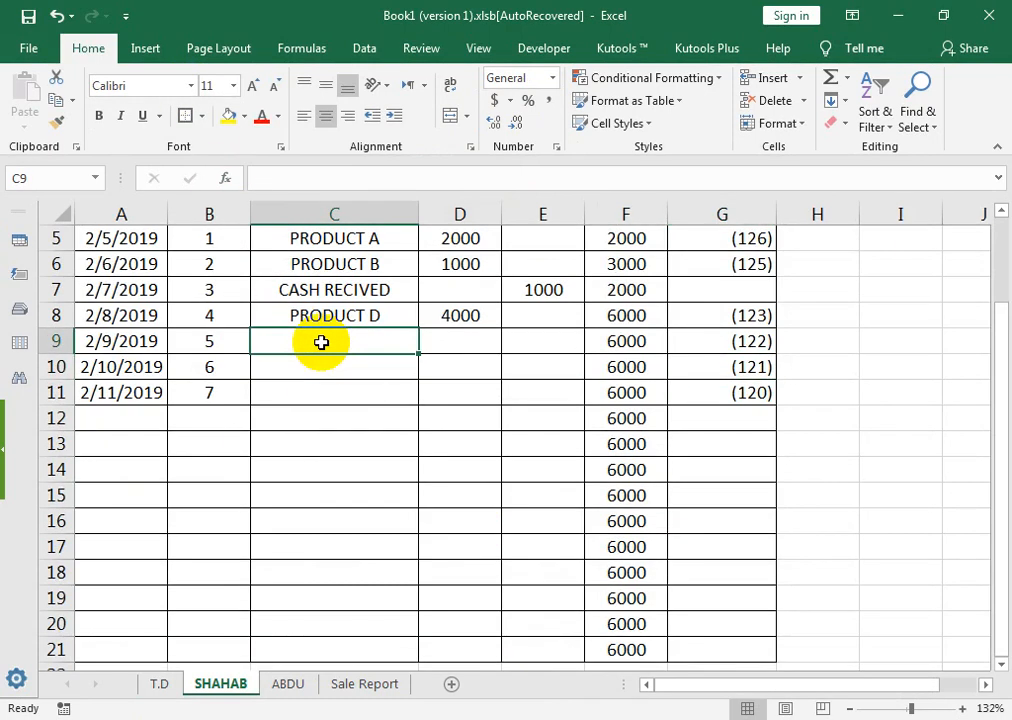
text(PRODUCT A)
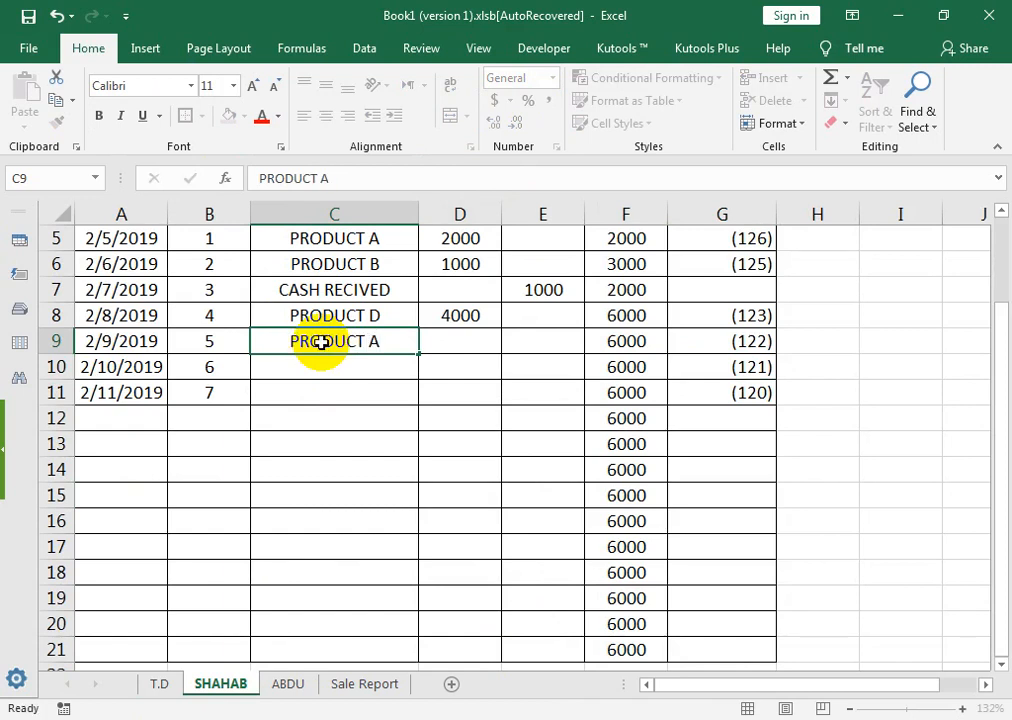
key(Tab)
text(30)
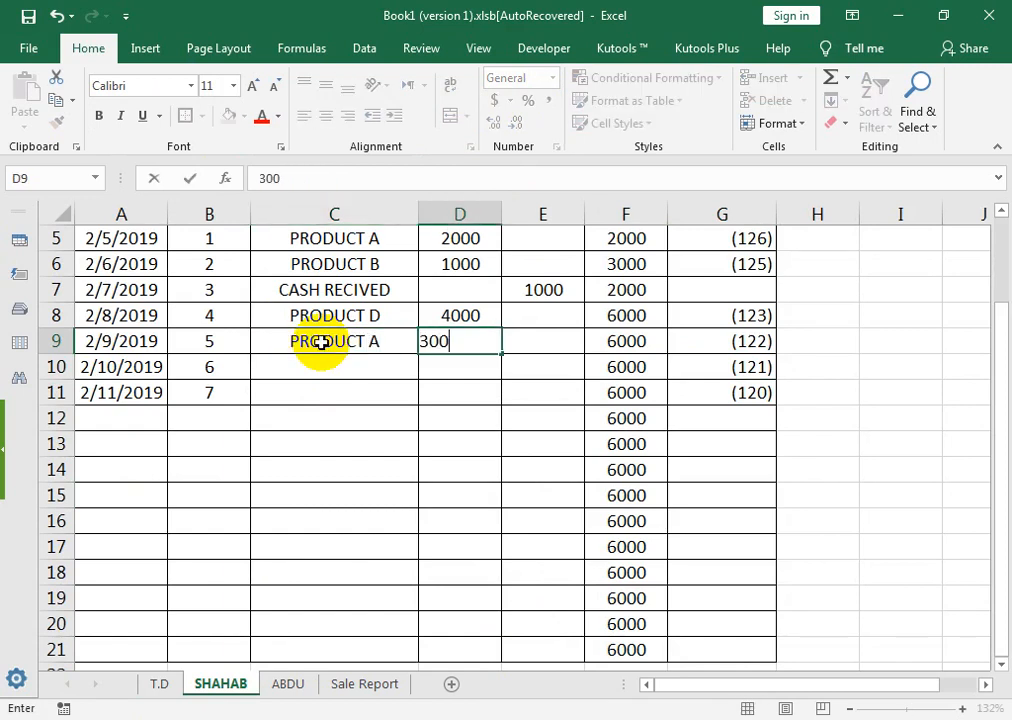
text(00)
key(Tab)
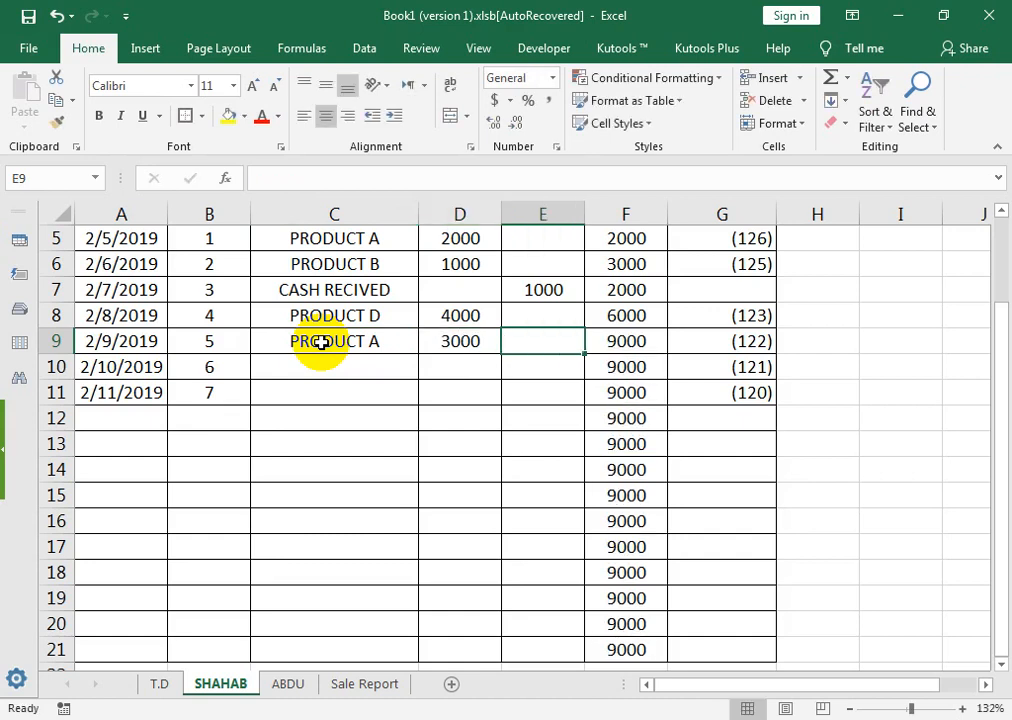
Step: Undo and redo the 3000 DR entry on the SHAHAB sheet, checking TOTAL RECIVABLE on the T.D sheet each time
click(160, 685)
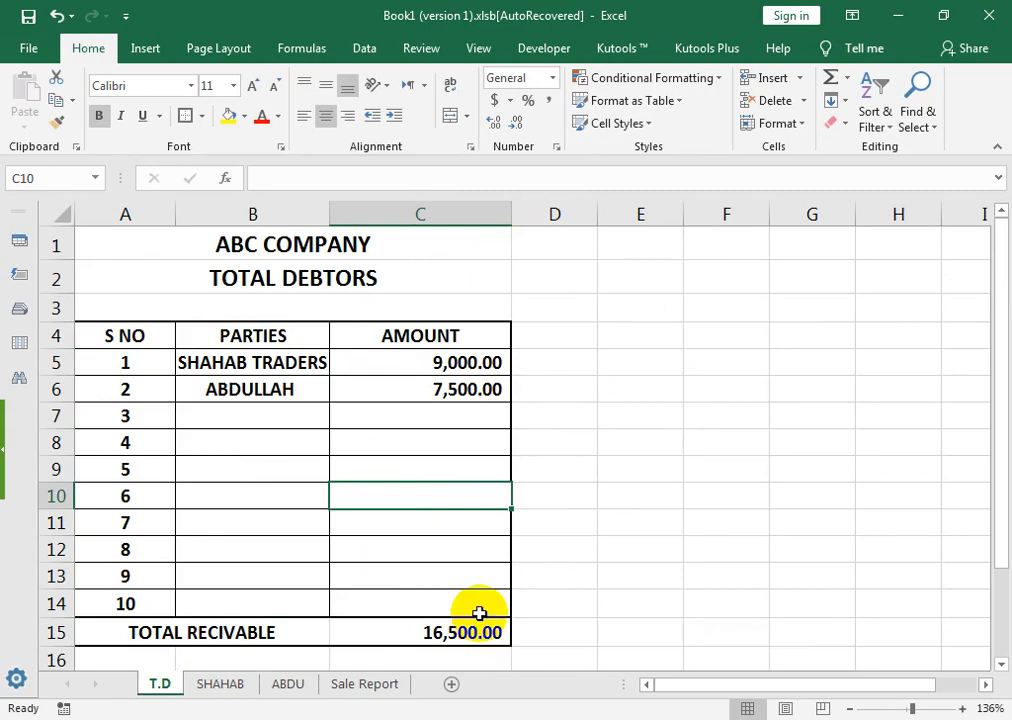
key(ctrl+Page_Down)
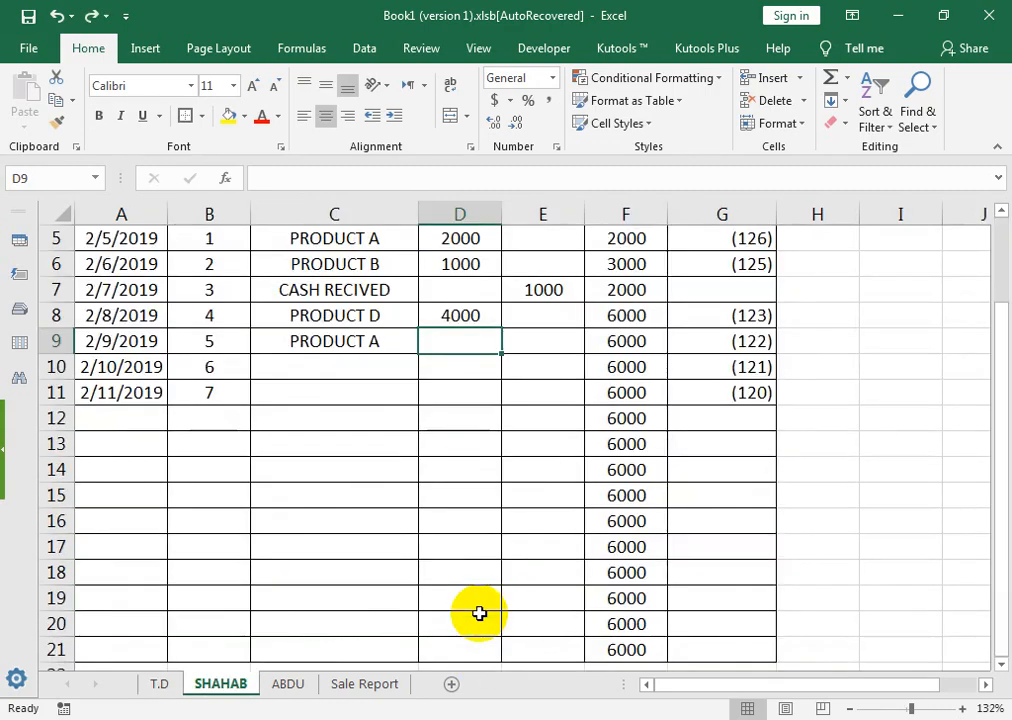
click(162, 687)
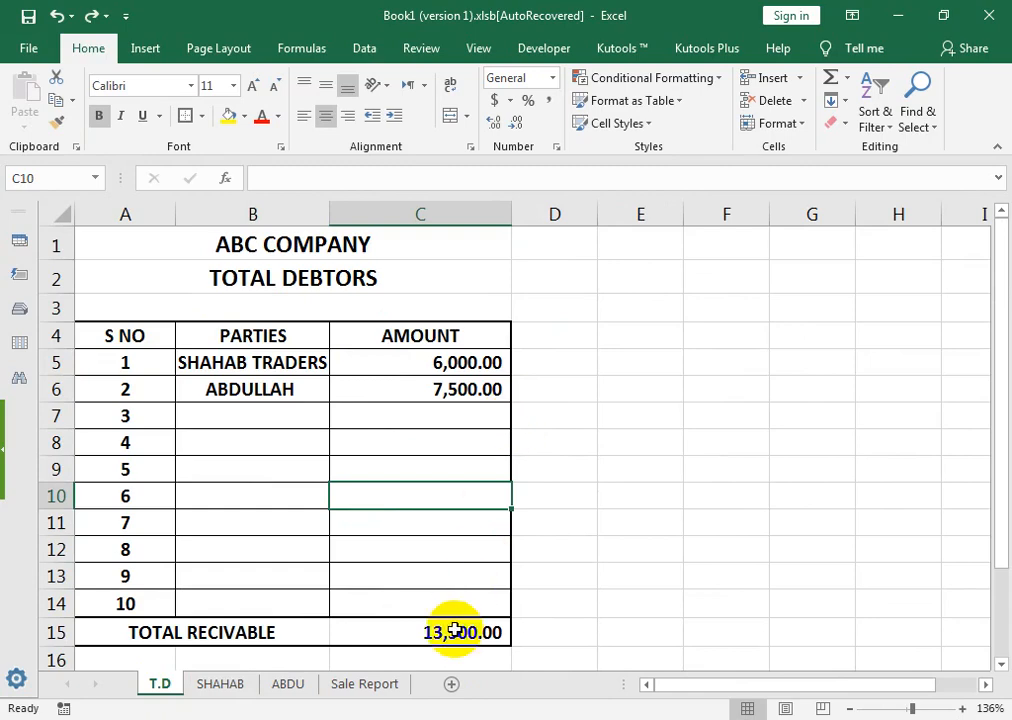
key(ctrl+Page_Down)
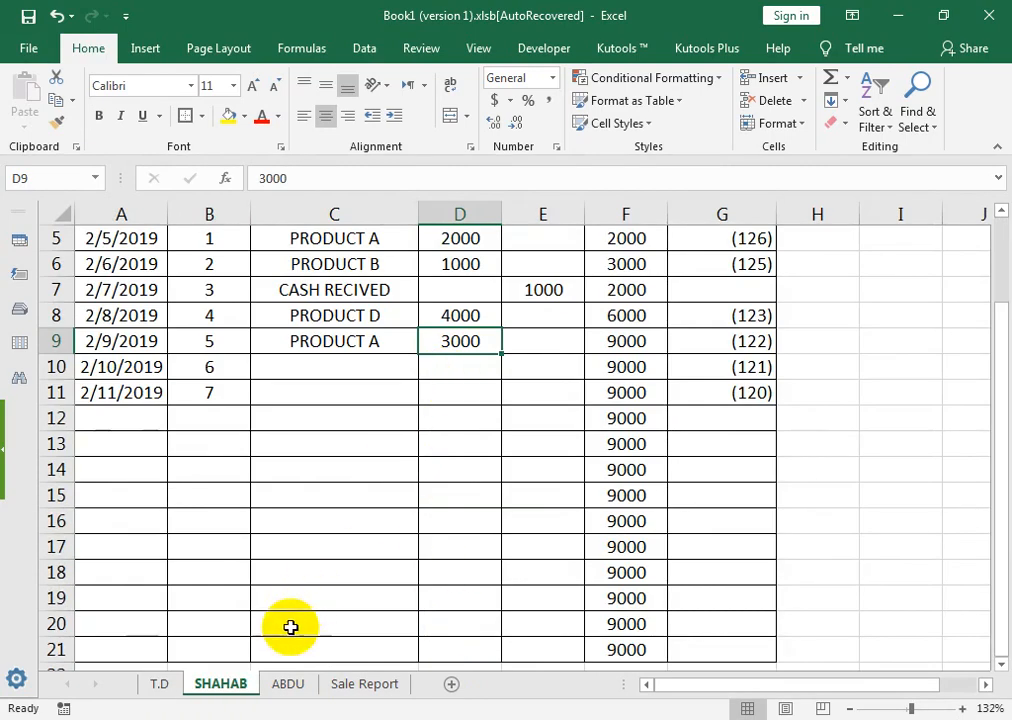
click(168, 686)
click(481, 634)
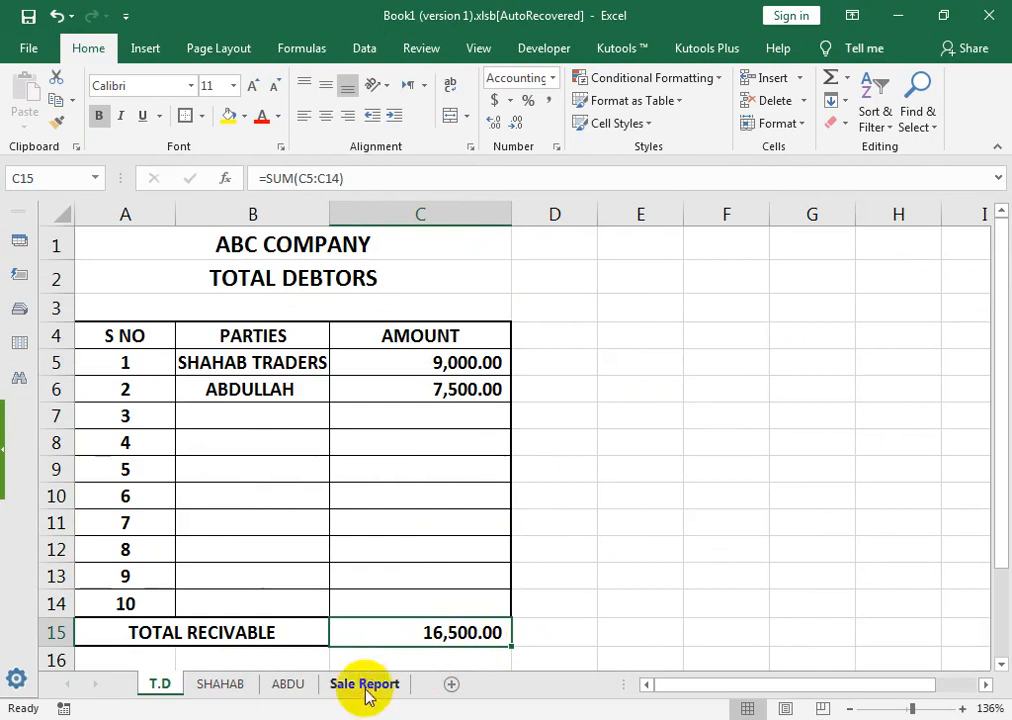
Step: On the ABDU sheet, copy the date in A8 down to A9 and change it to 5/29/2019
click(300, 690)
click(169, 394)
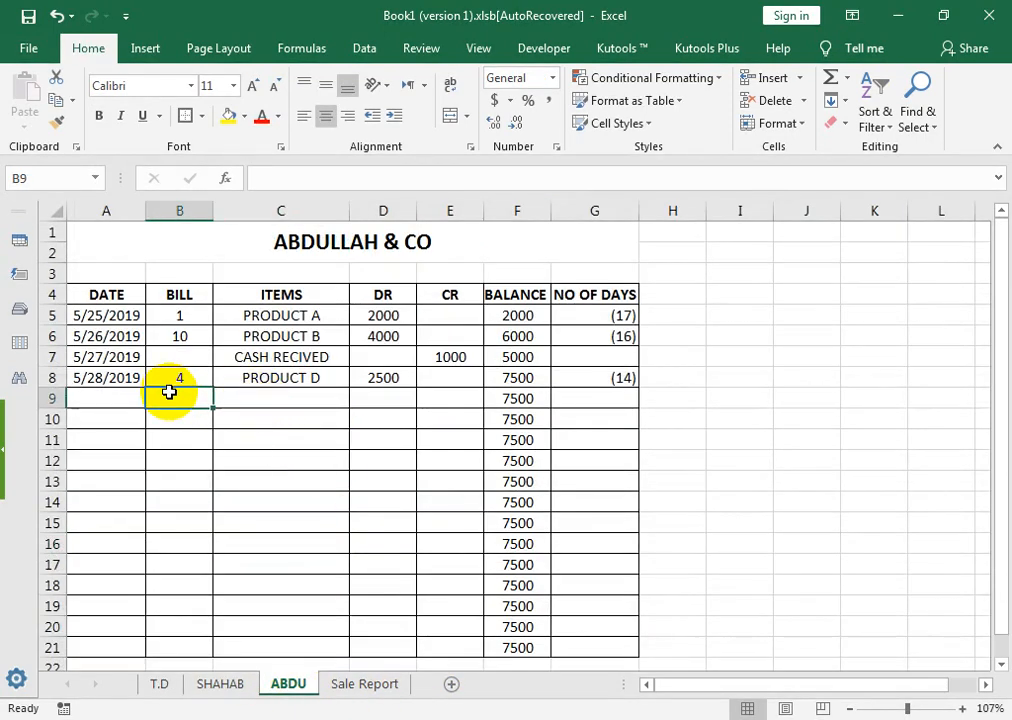
key(Up)
key(Left)
key(shift+Down)
key(ctrl+d)
key(Right)
key(Down)
key(Left)
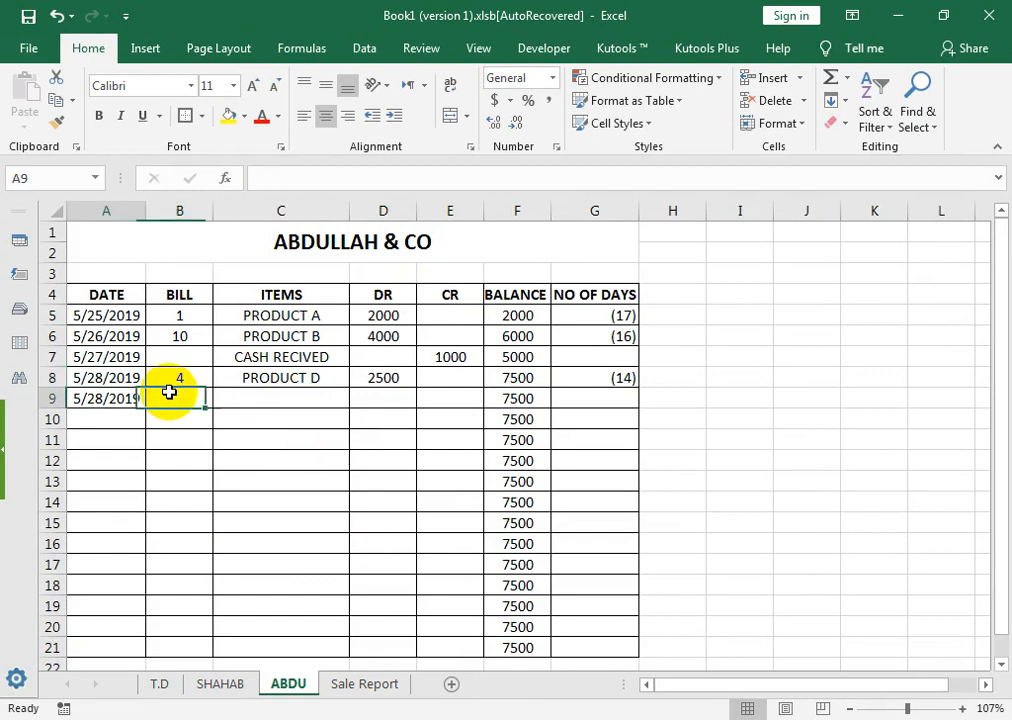
key(F2)
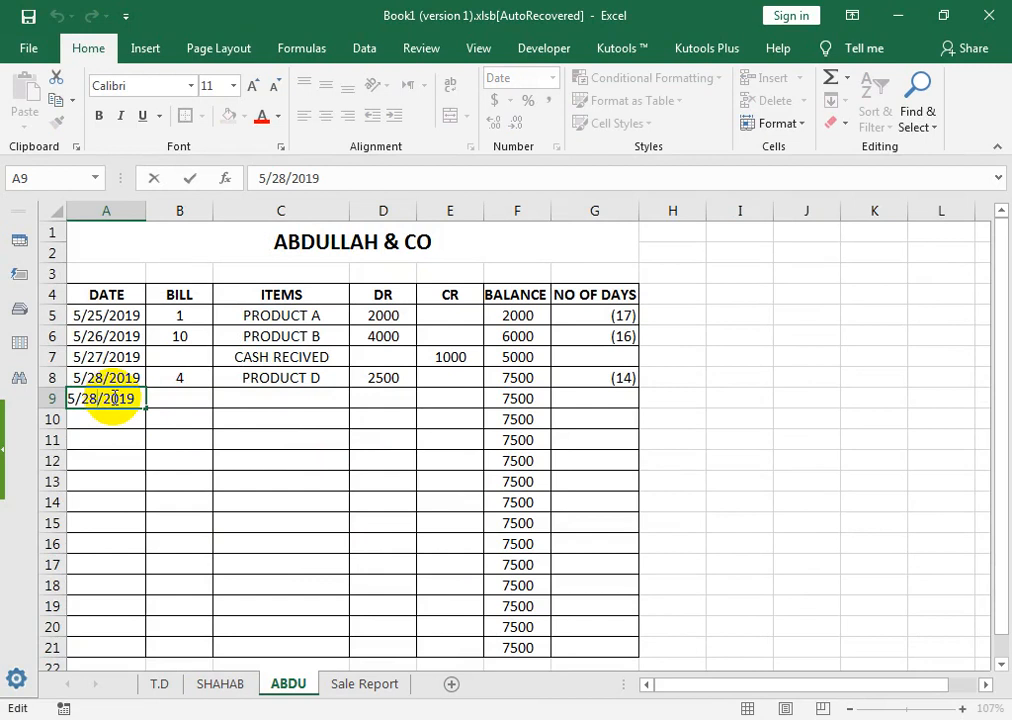
key(Return)
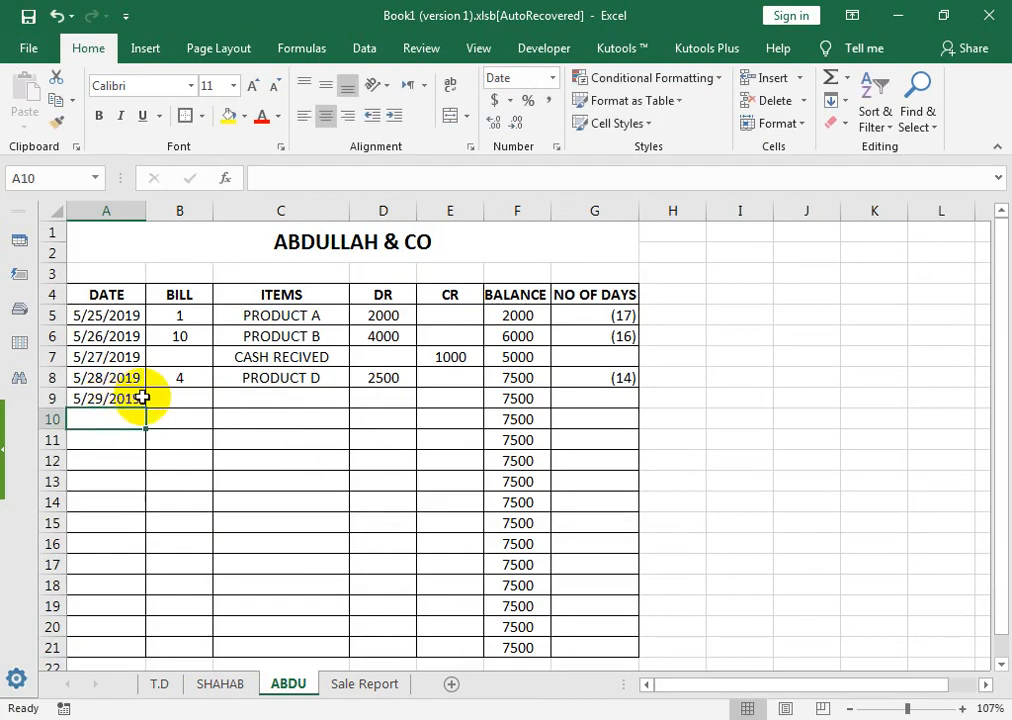
Step: Complete row 9 of the ABDU ledger with bill 5, PRODUCT A and DR 6000, and extend the NO OF DAYS formula to G9
click(176, 408)
text(5)
key(Tab)
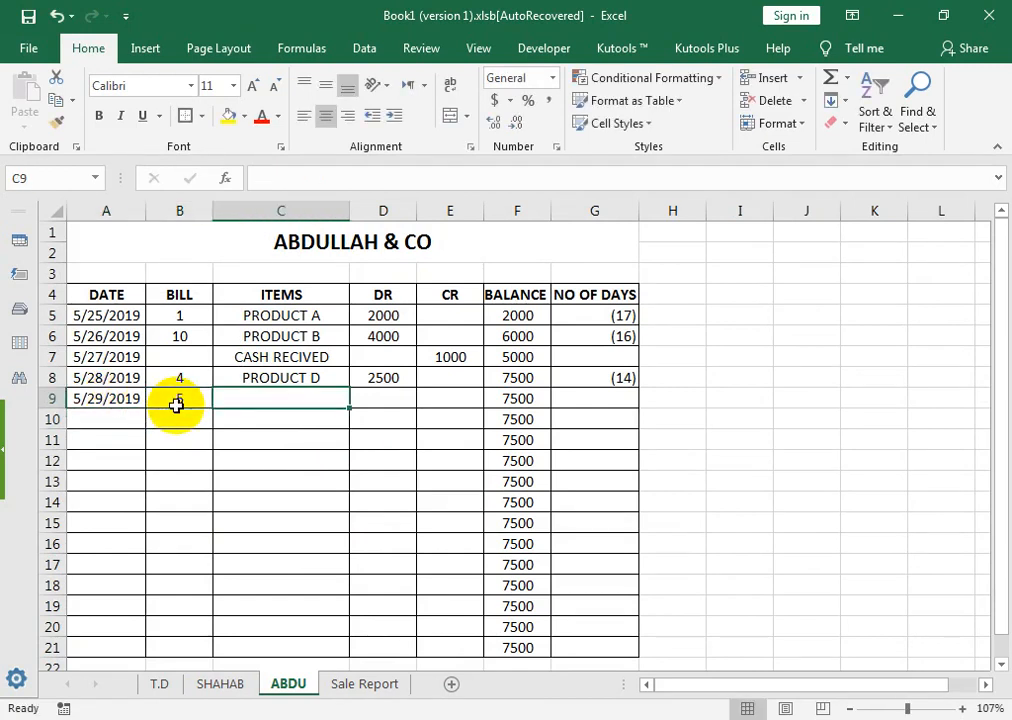
text(PR)
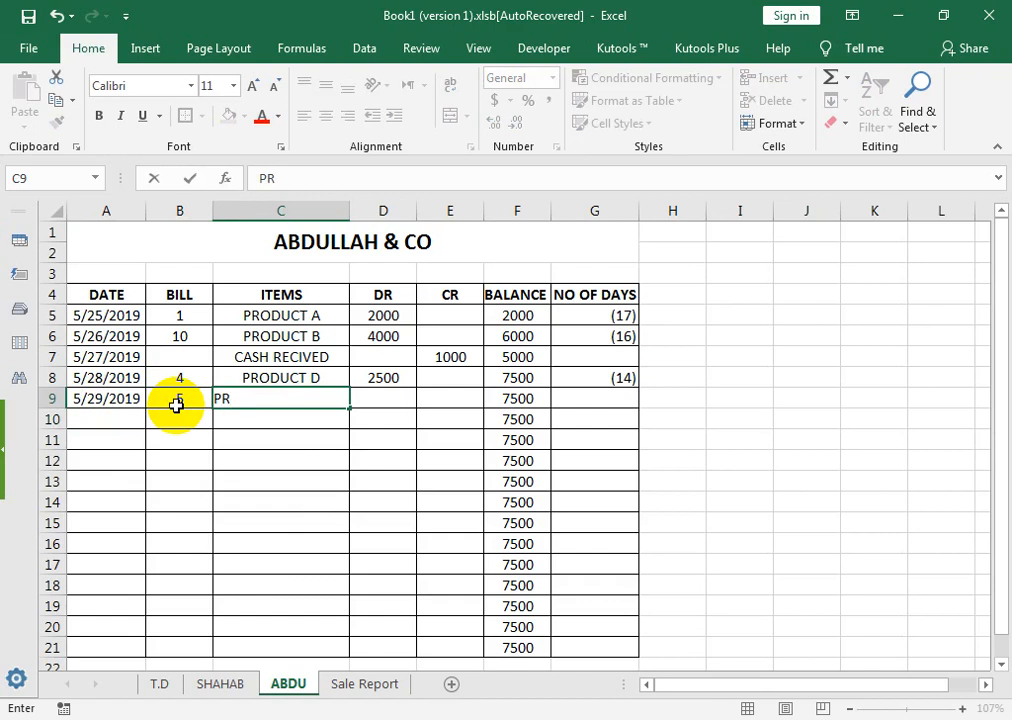
text(ODUCT A)
key(Tab)
text(6000)
key(Return)
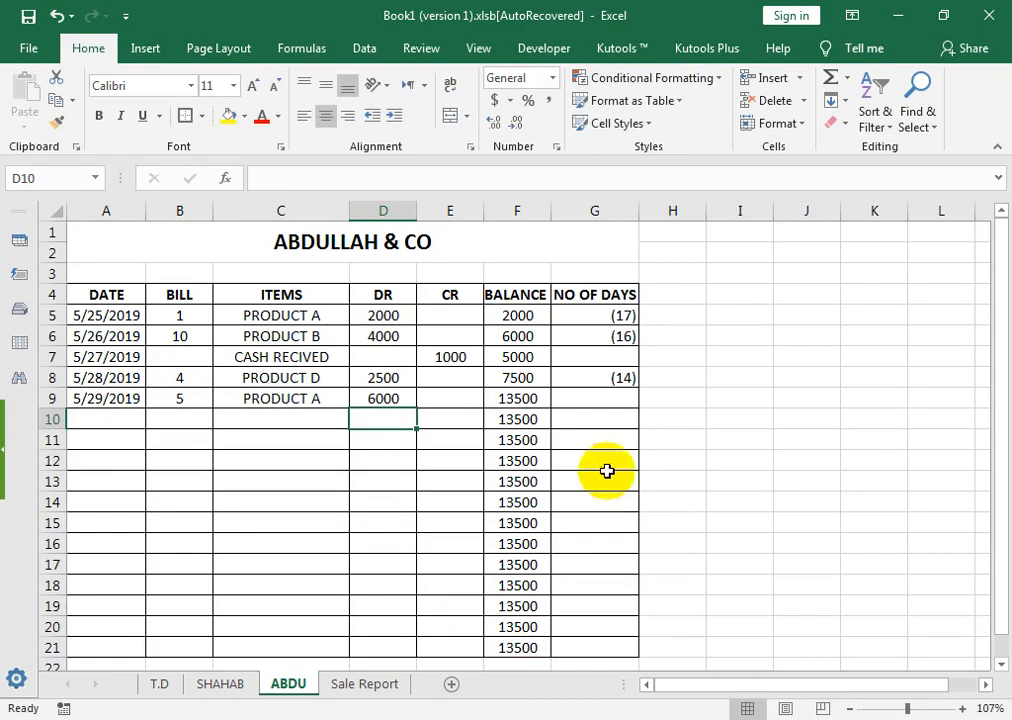
click(622, 379)
drag(639, 388, 641, 409)
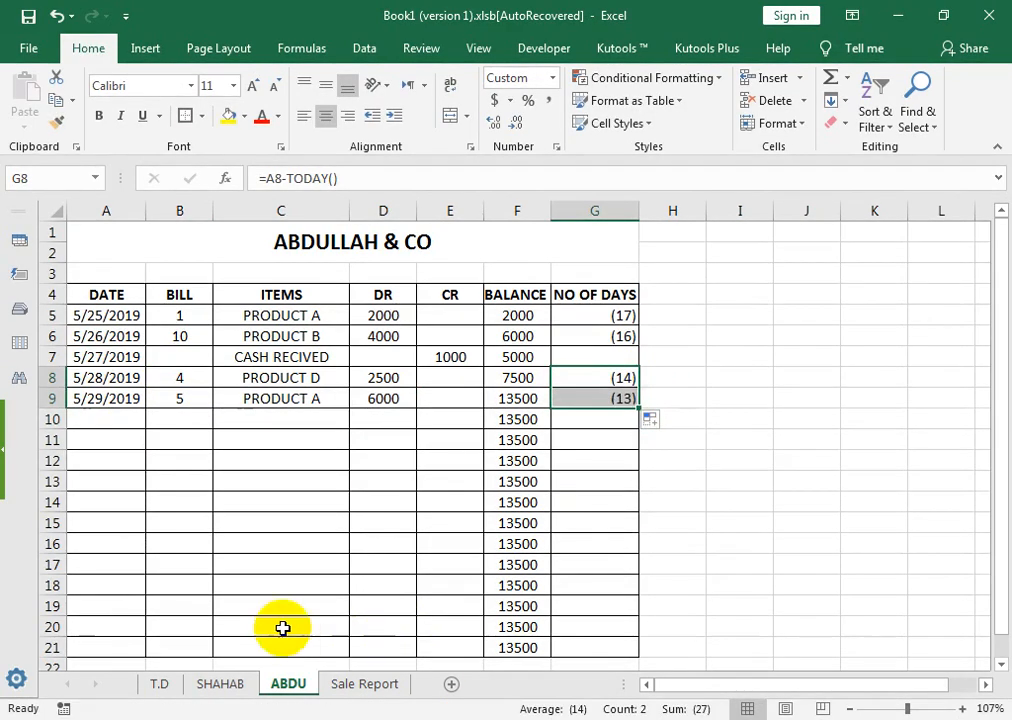
Step: Clear the NO OF DAYS formulas in G10:G11 of the SHAHAB sheet and check the summary on the T.D sheet
click(222, 684)
click(747, 376)
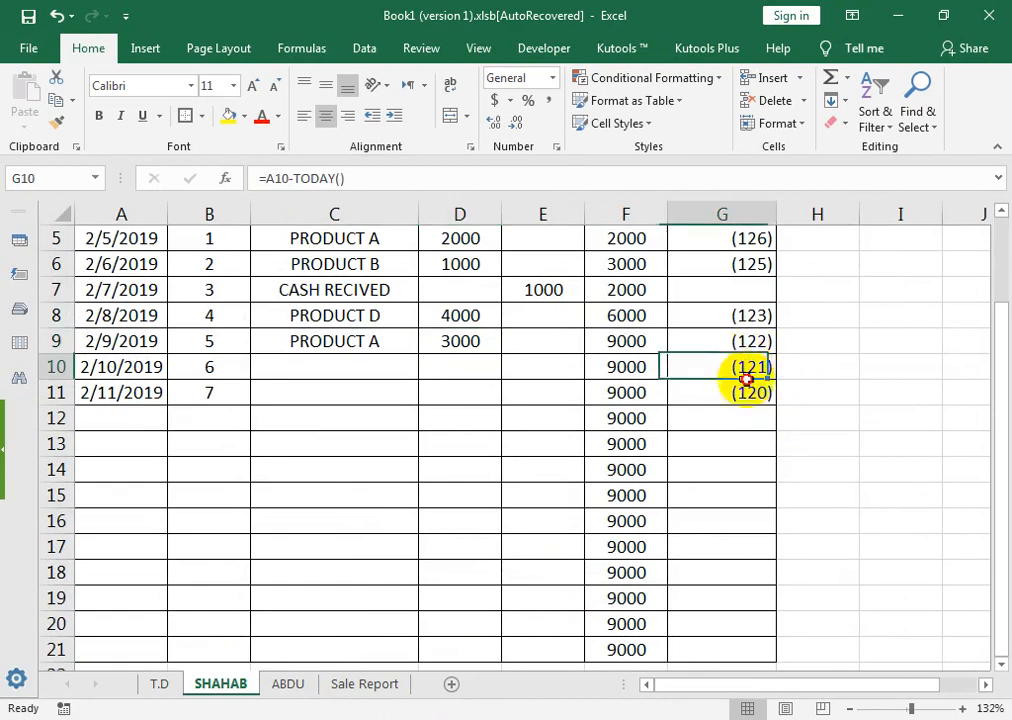
drag(747, 376, 745, 384)
key(Delete)
click(334, 495)
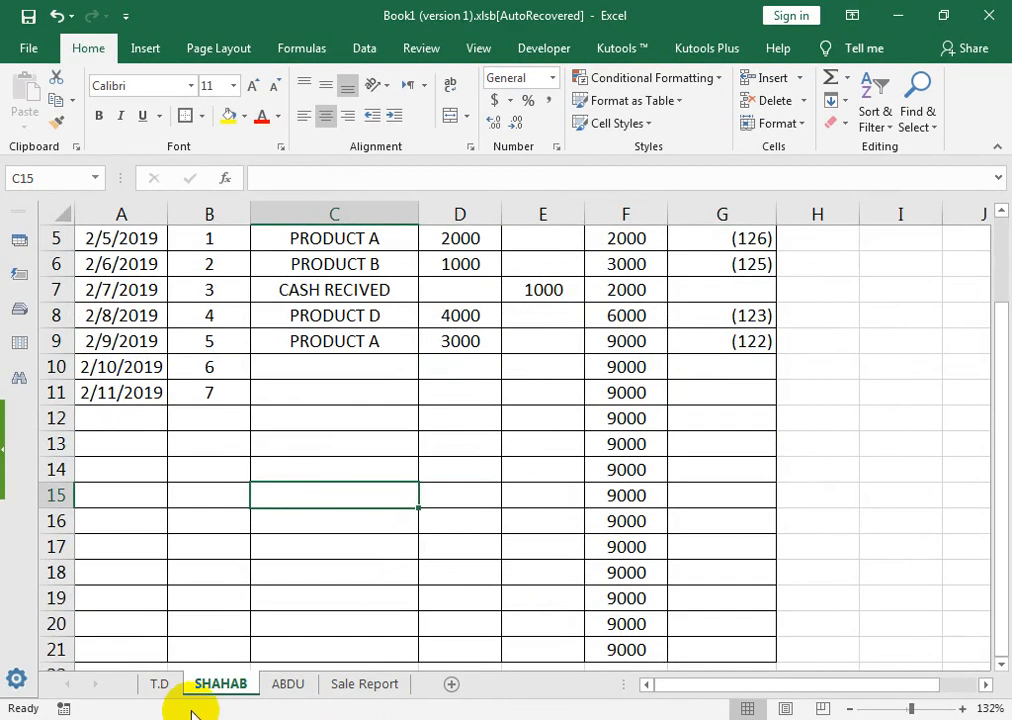
click(159, 684)
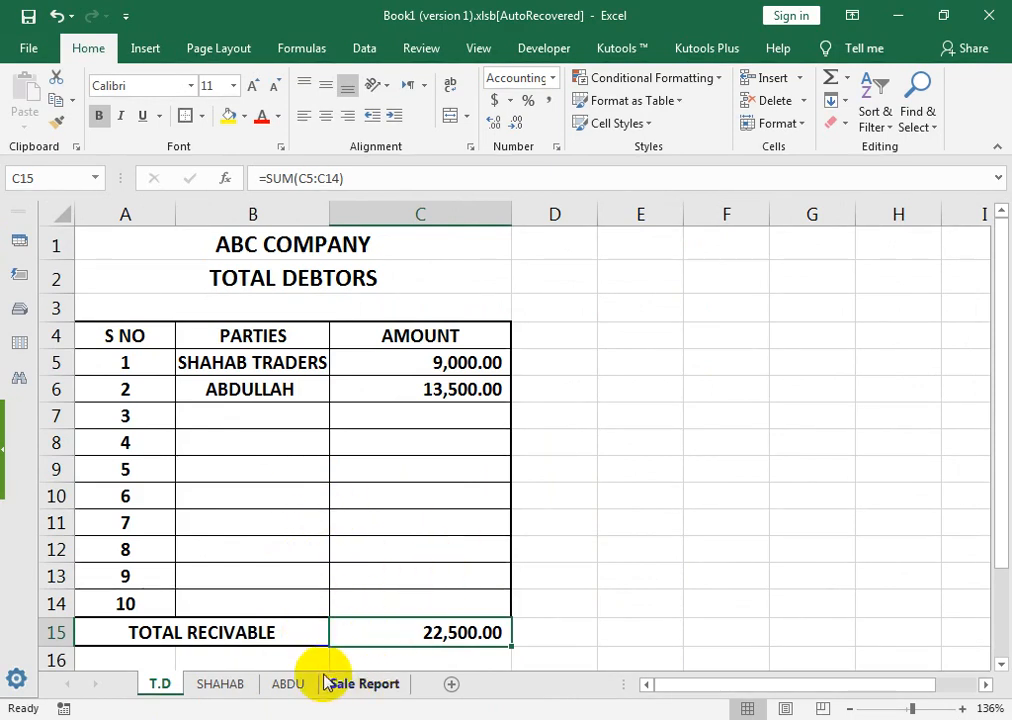
Step: On the Sale Report sheet, number the S no column from 1 to 7 in A6:A12
click(365, 684)
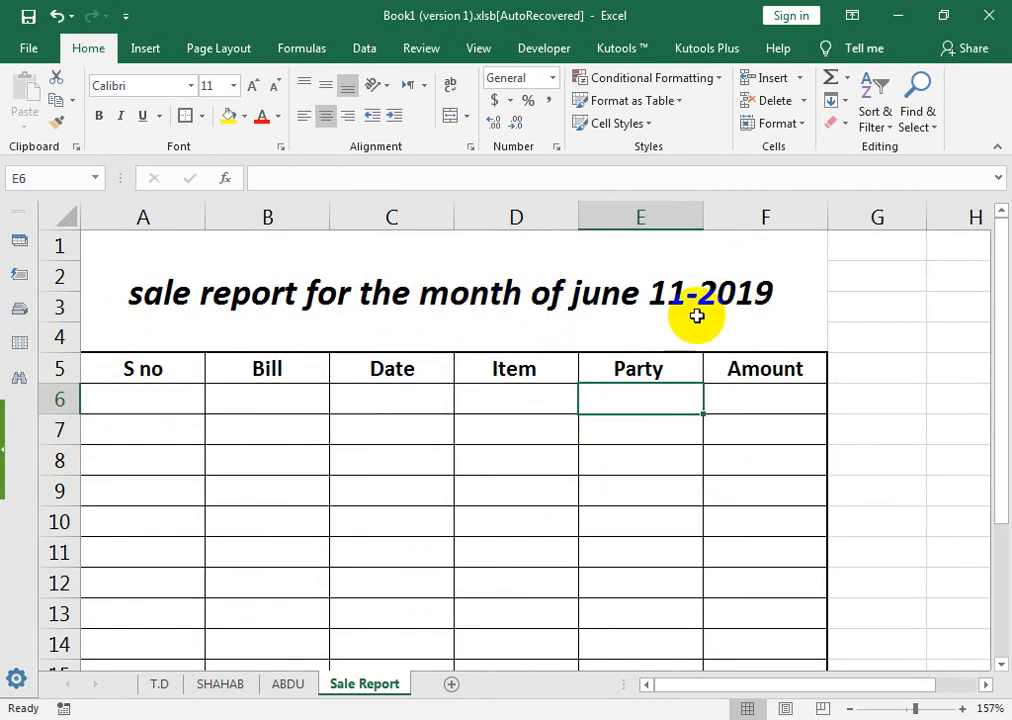
click(165, 408)
text(1)
key(Return)
text(2)
key(Return)
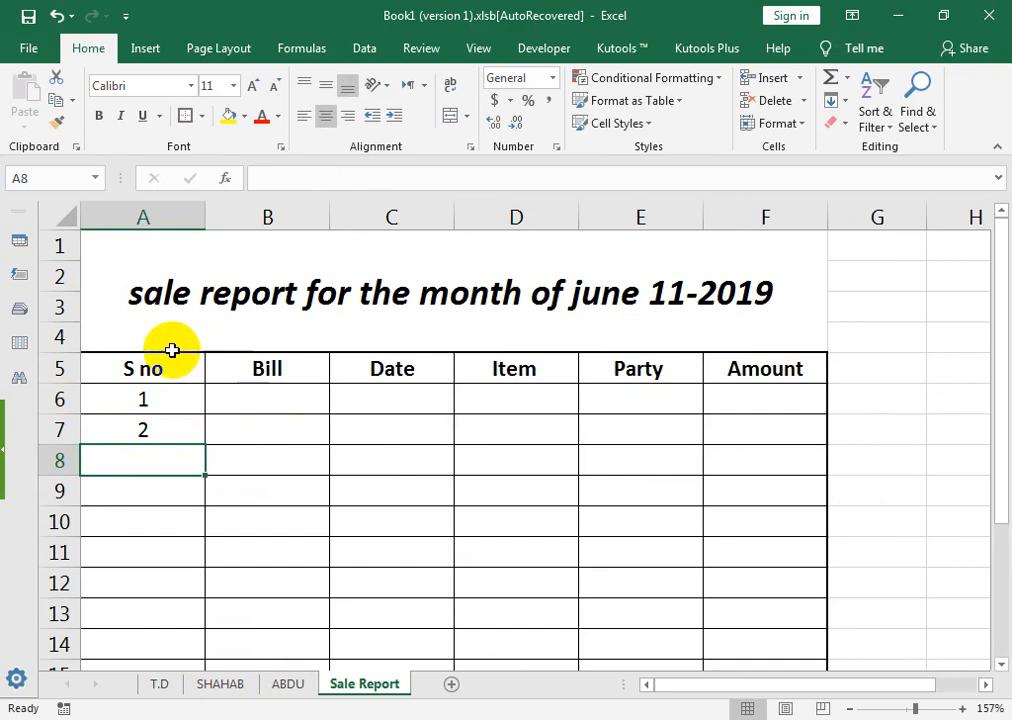
click(192, 408)
drag(192, 408, 203, 590)
Step: Enter the date 2/5/2019 in B6 and move it to C6 in the Date column
click(297, 390)
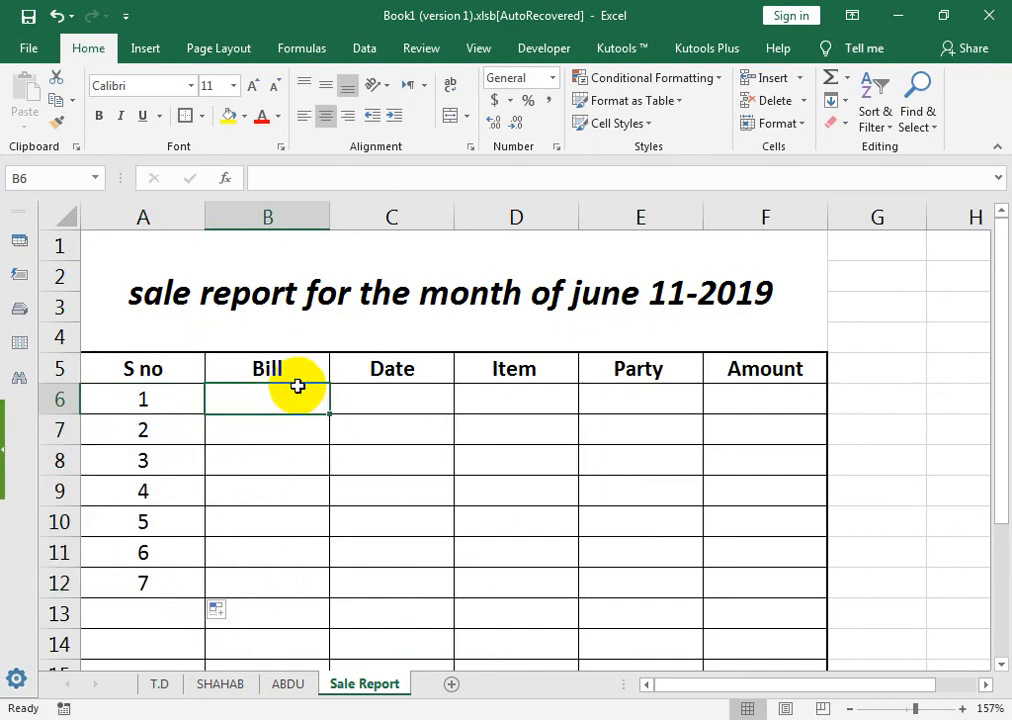
text(2)
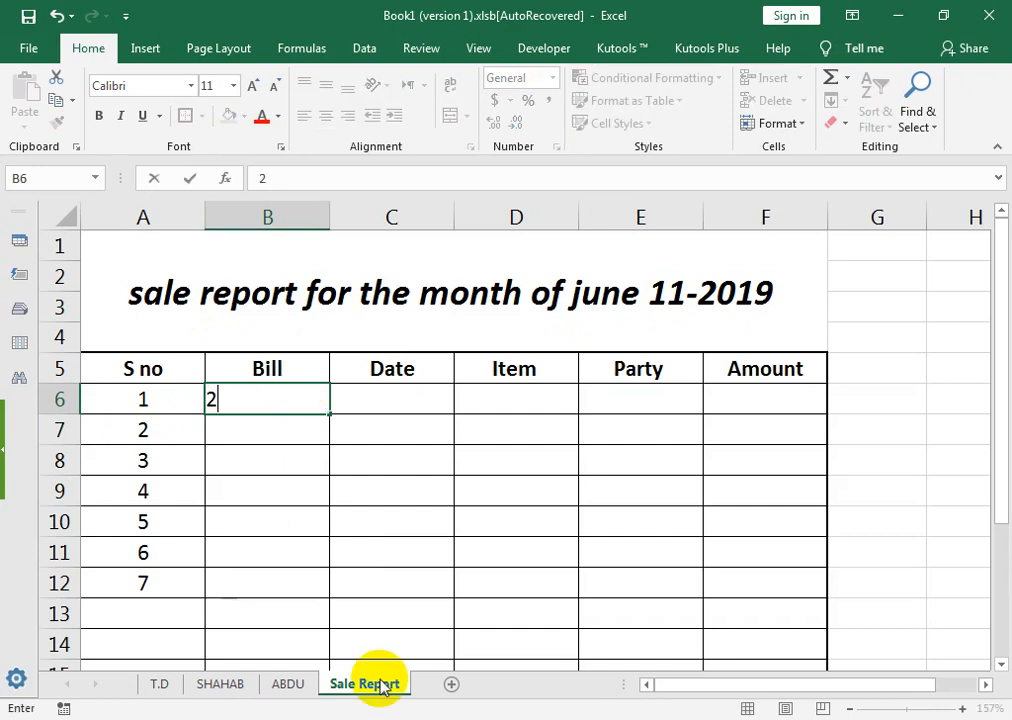
text(/5/)
key(Return)
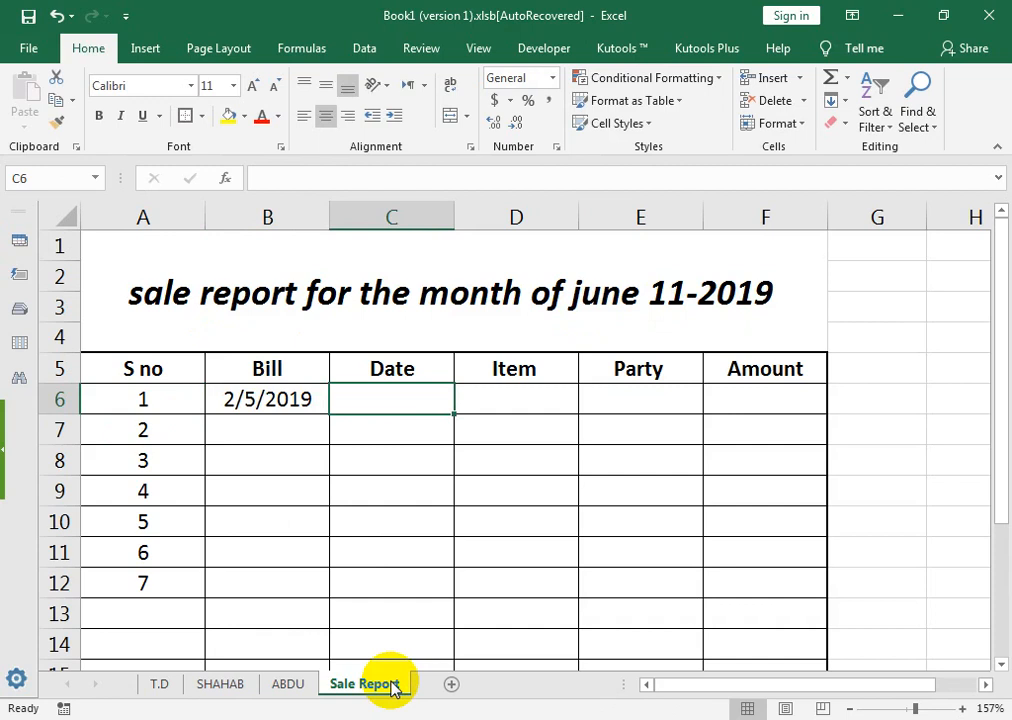
key(Up)
key(ctrl+x)
key(Right)
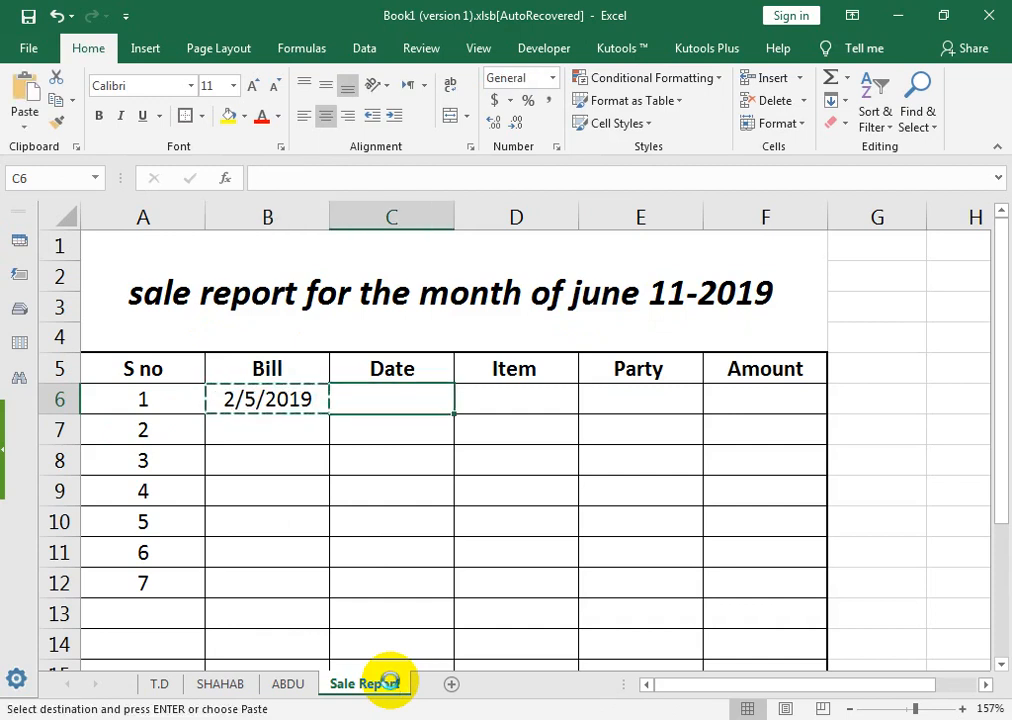
key(ctrl+v)
Step: Number the Bill column from 1 to 7 in B6:B12
key(Left)
text(1)
key(Return)
text(2)
key(Return)
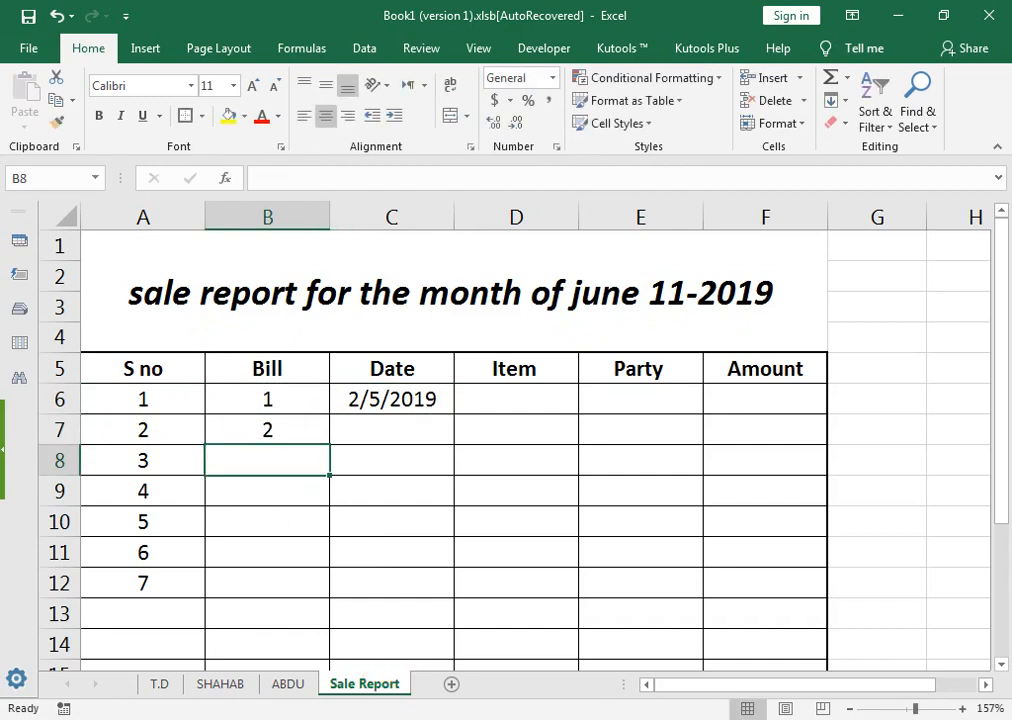
click(302, 403)
drag(307, 407, 296, 596)
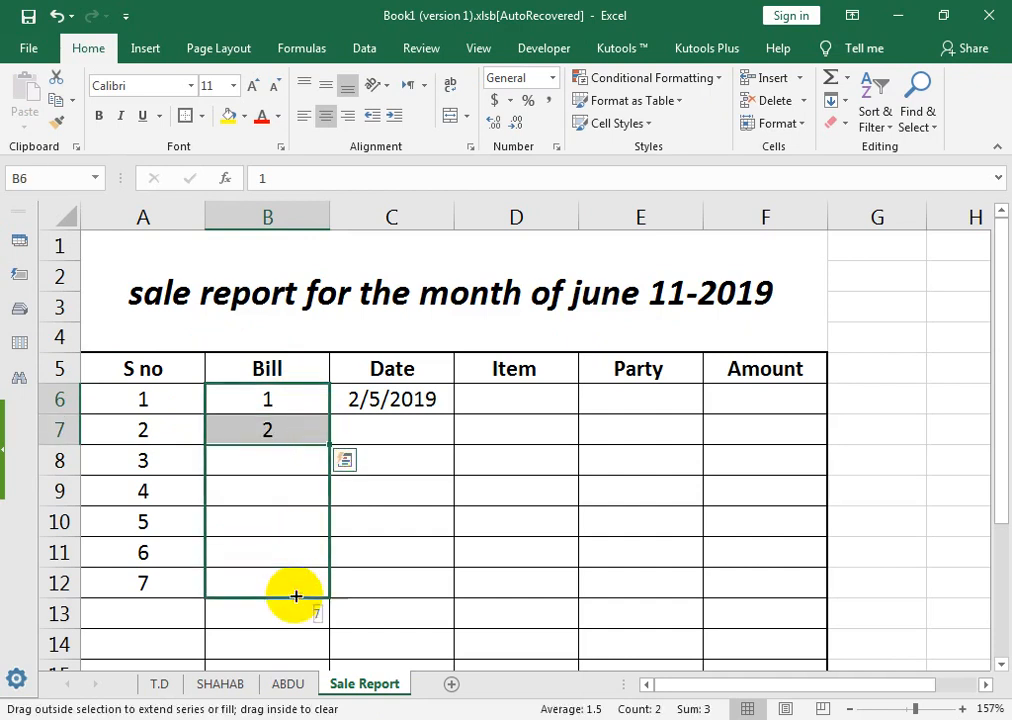
Step: Enter PRODUCT A as the item in D6 and SHAHAB TRADERS as the party in E6
click(484, 397)
text(PRODUCT A)
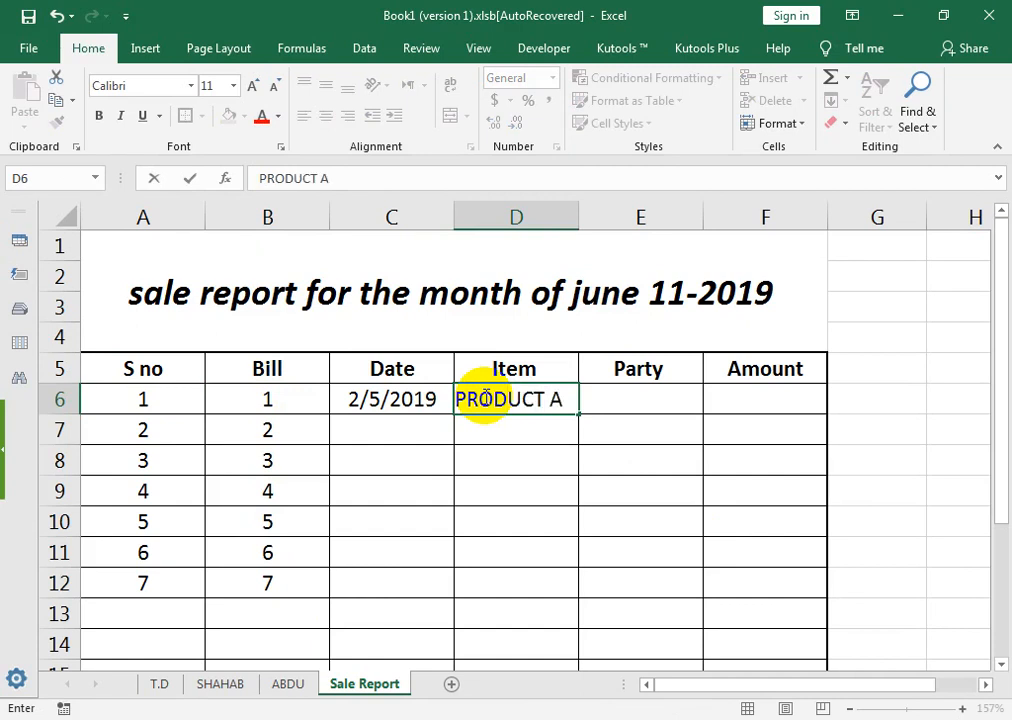
key(Return)
key(Right)
key(Up)
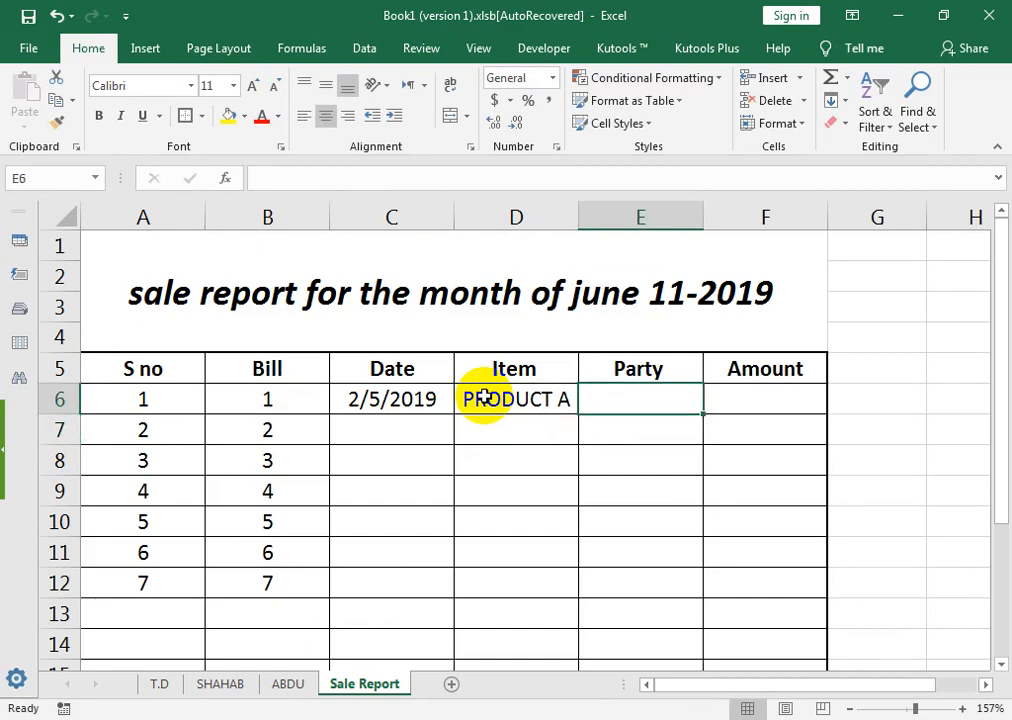
text(SHAHAB TRADERS)
key(Tab)
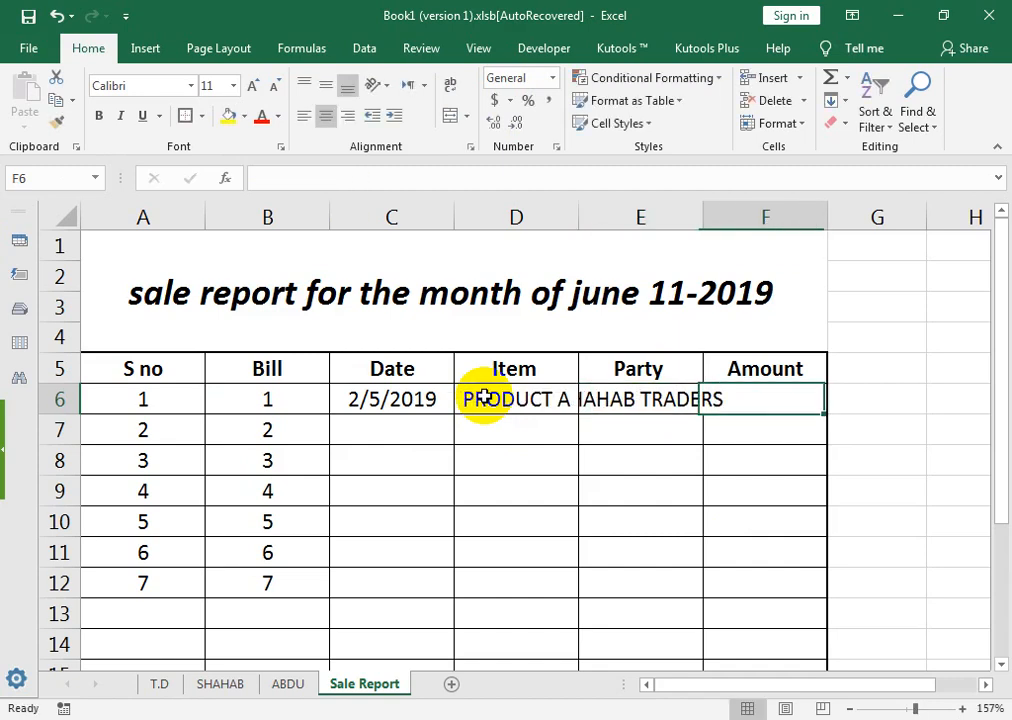
Step: Check the SHAHAB ledger for the PRODUCT A amount and enter 2000 in F6 of the Sale Report sheet
click(222, 688)
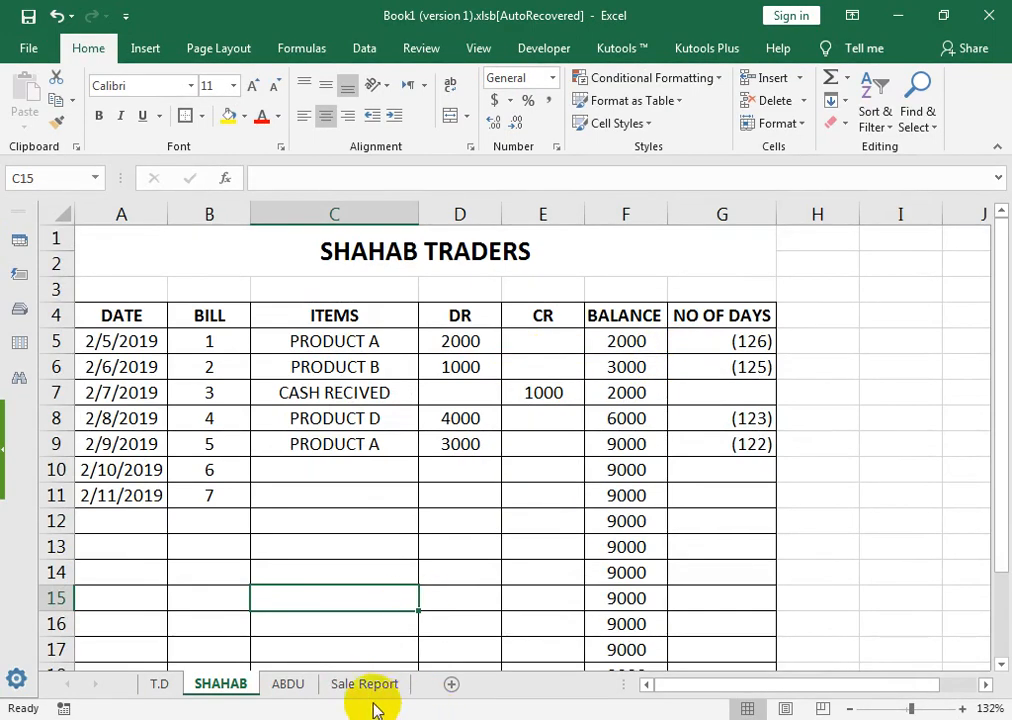
click(346, 686)
text(20000)
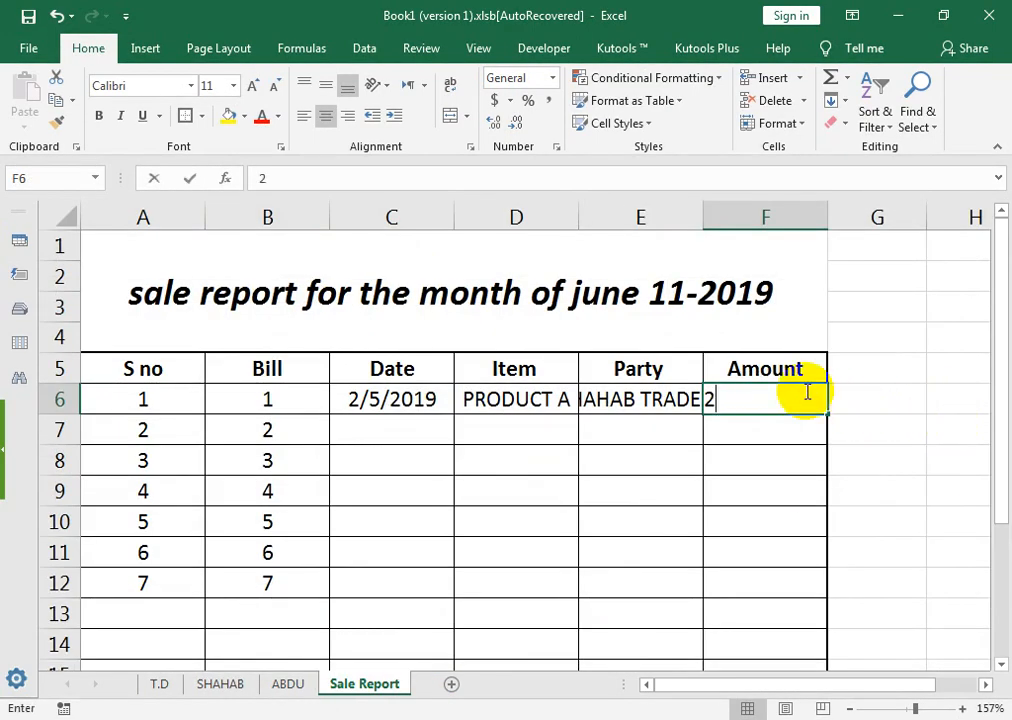
key(Return)
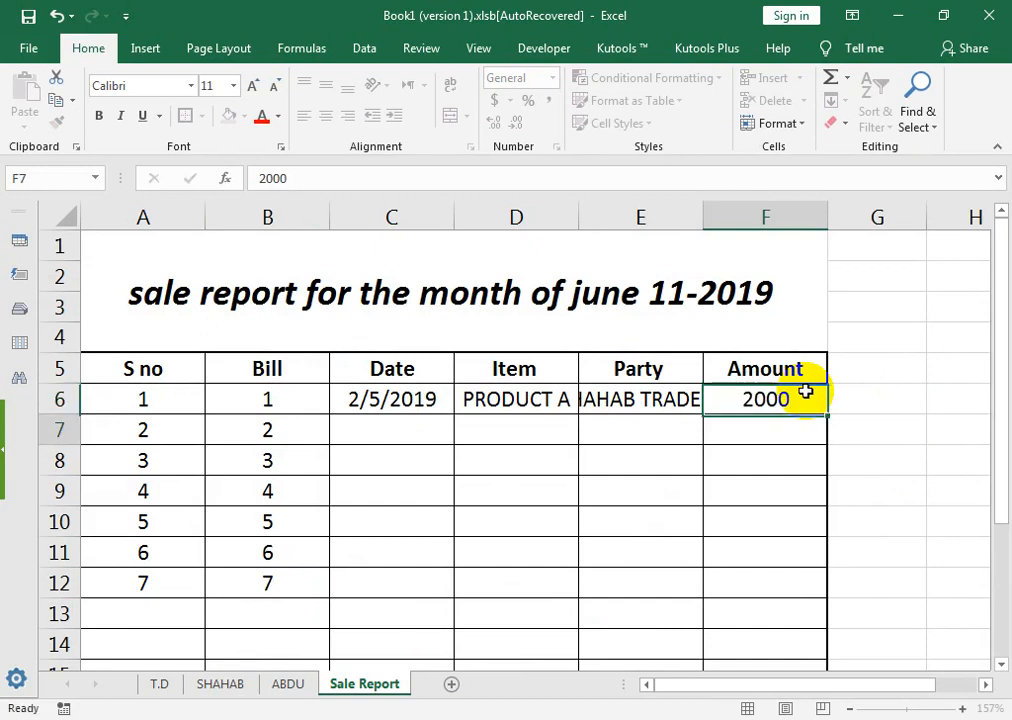
Step: Enter the date 2/25/2019 in C7 and fill PRODUCT A from D6 down into D7
key(Left)
key(Left)
key(Left)
text(2)
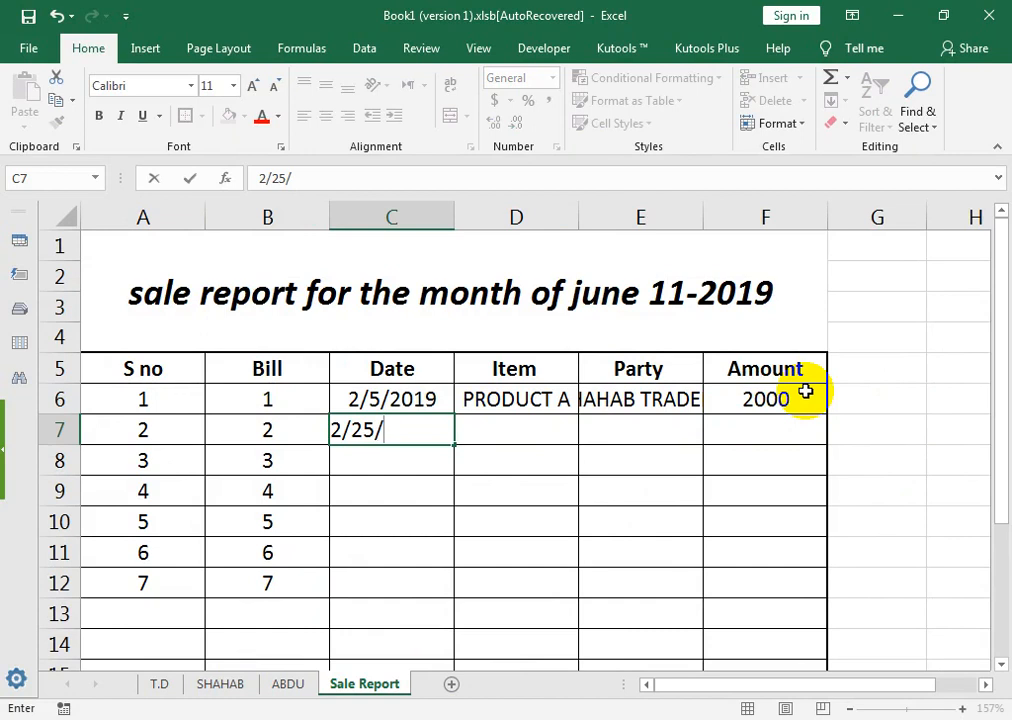
text(/25/2019)
key(Return)
key(Right)
key(Up)
key(Up)
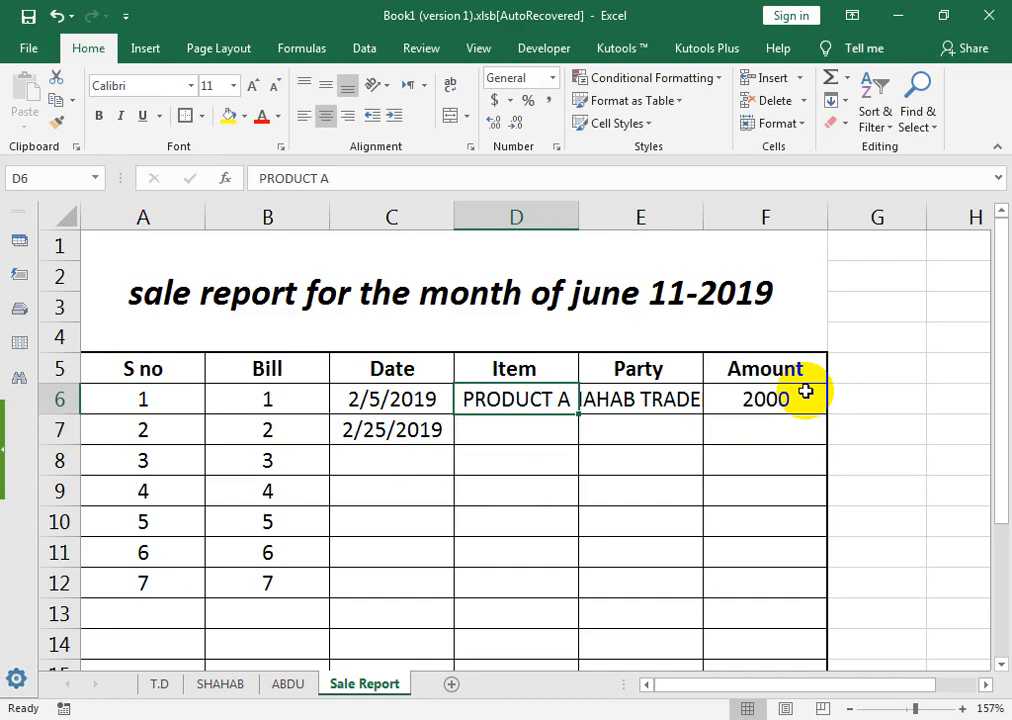
key(shift+Down)
key(ctrl+d)
Step: Widen column E to fit the party names and enter ABDULLAH as the party in E7
key(Right)
key(Down)
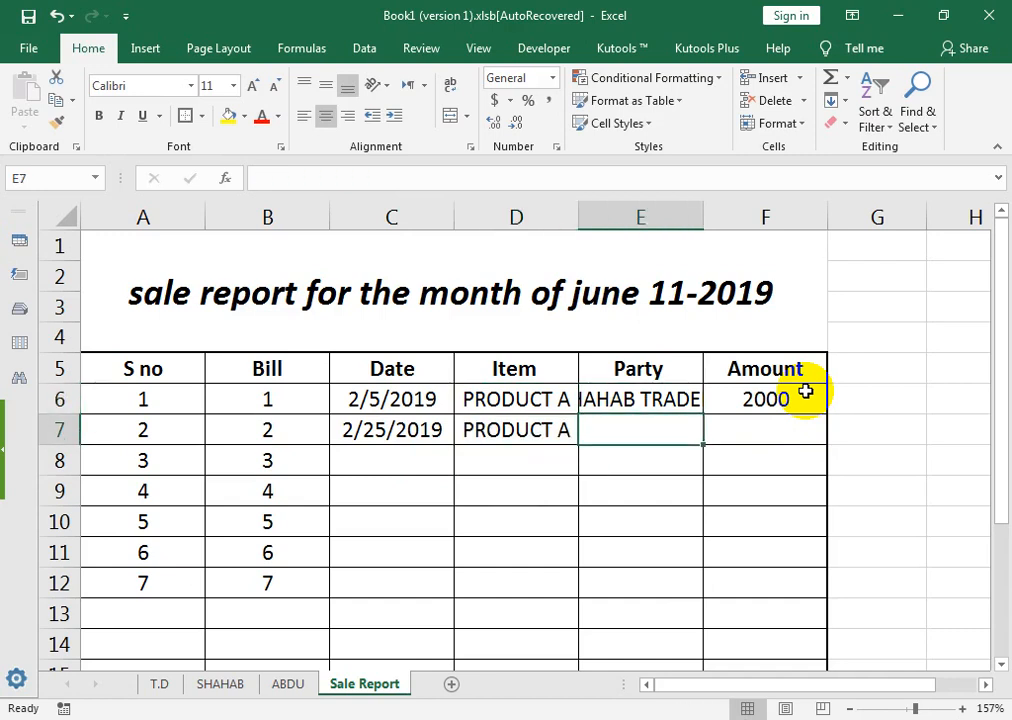
drag(706, 218, 760, 218)
text(AB)
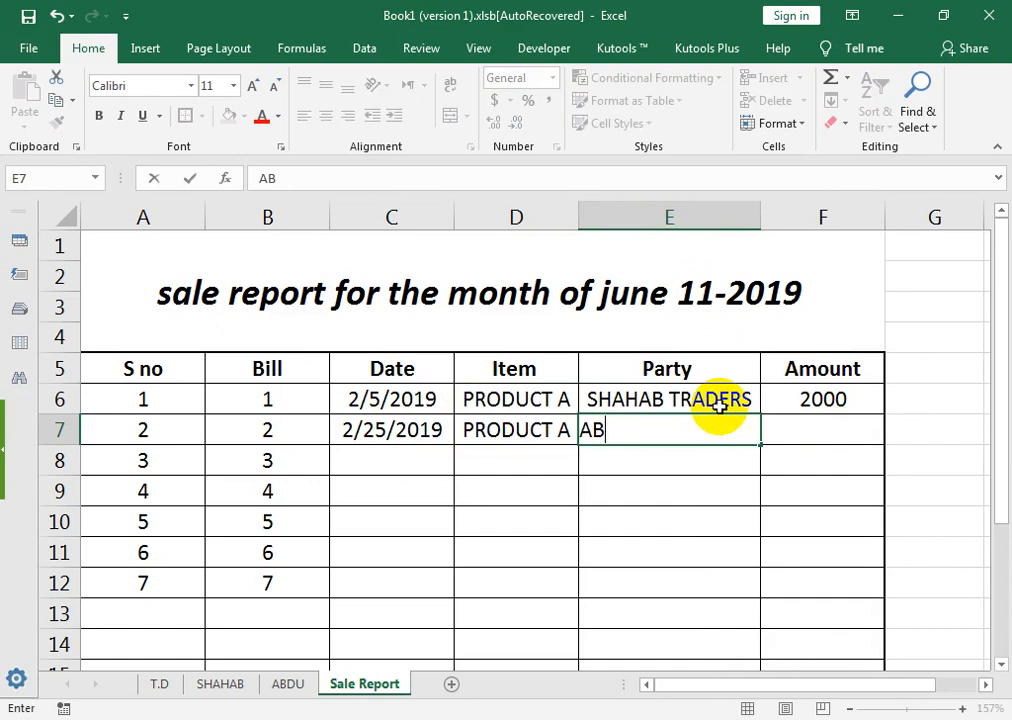
text(DULLAH)
key(Return)
key(Right)
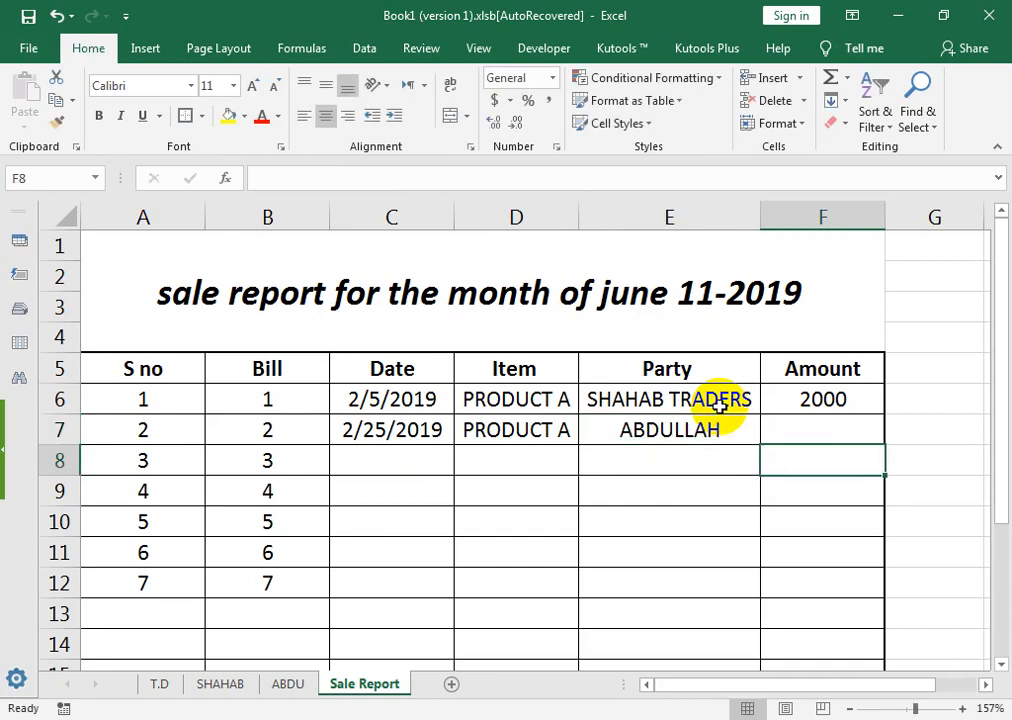
Step: Check the bill amount in the ABDU ledger and fill 2000 from F6 down into F7 on the Sale Report sheet
key(Up)
click(284, 685)
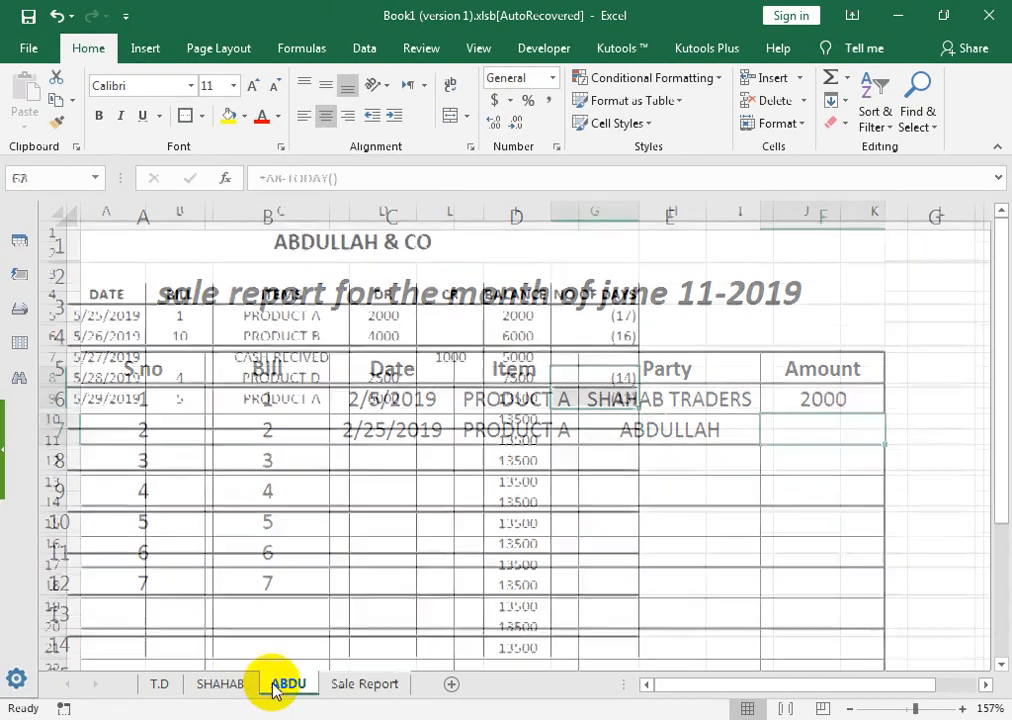
click(391, 652)
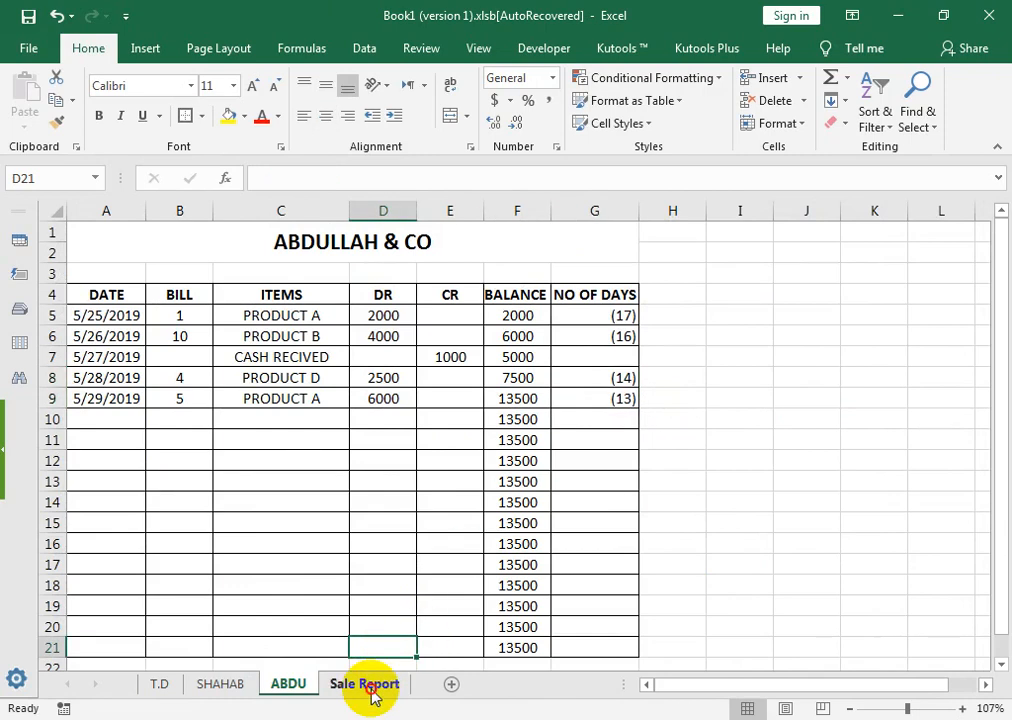
click(366, 686)
drag(808, 399, 804, 432)
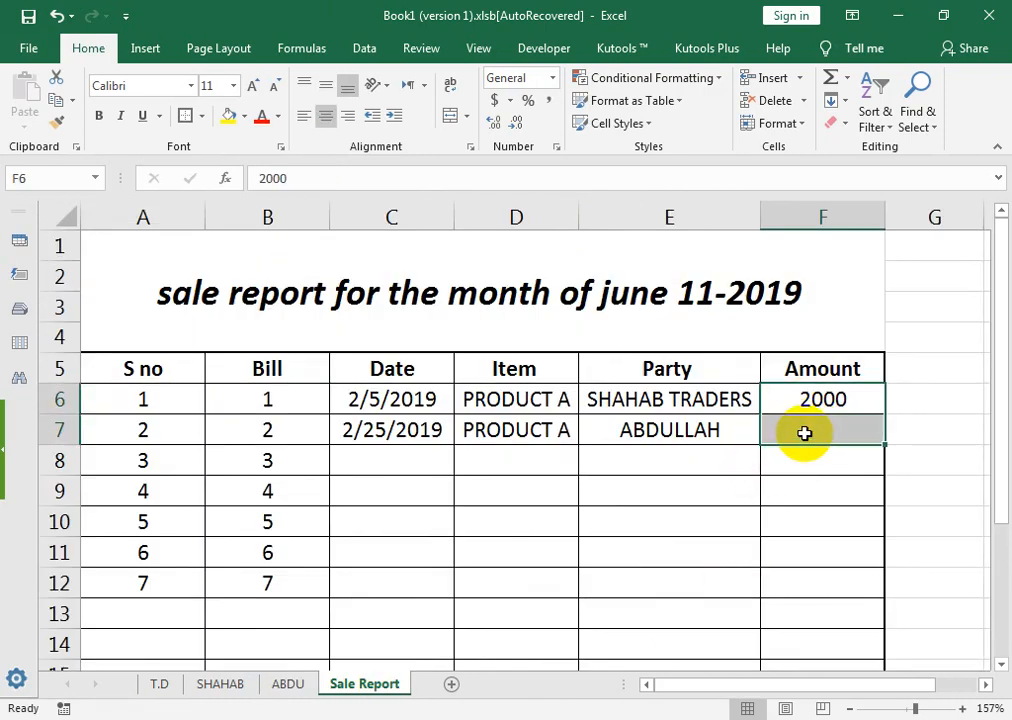
key(ctrl+d)
Step: Enter the date 2/6/2019 in C8 and PRODUCT B as the item in D8
click(350, 459)
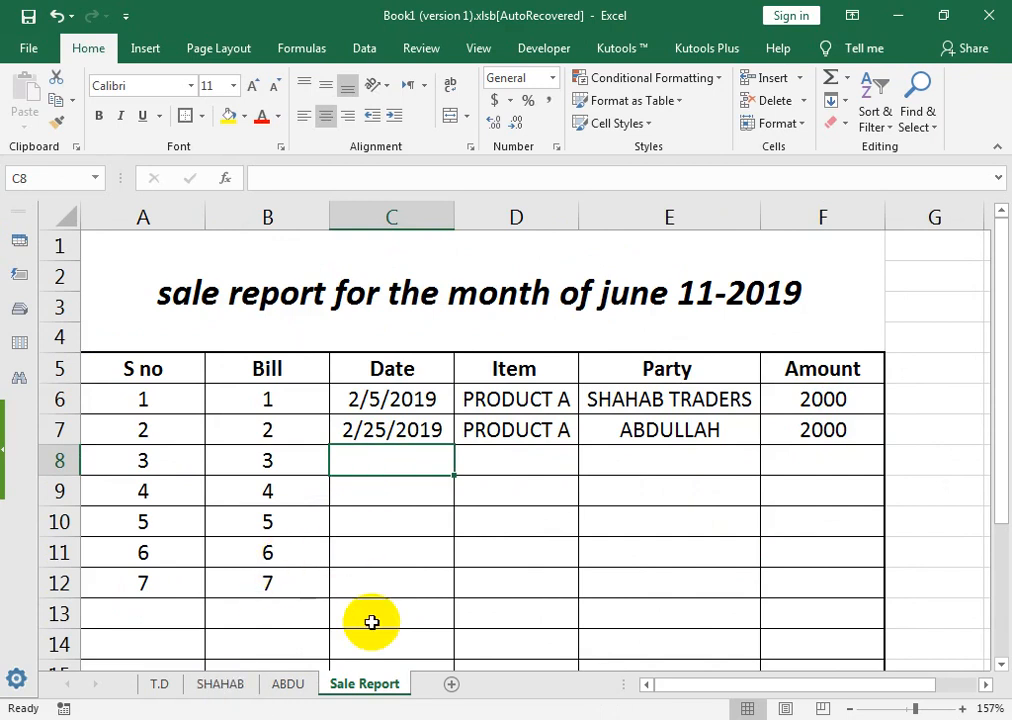
text(2/6/19)
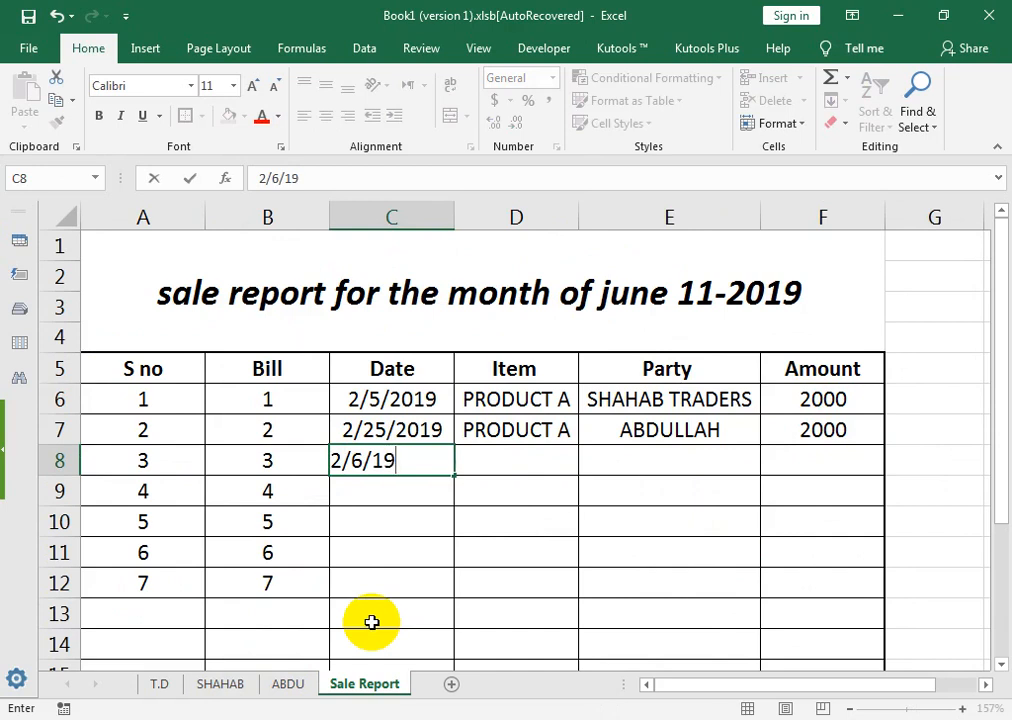
key(Tab)
text(PRODC)
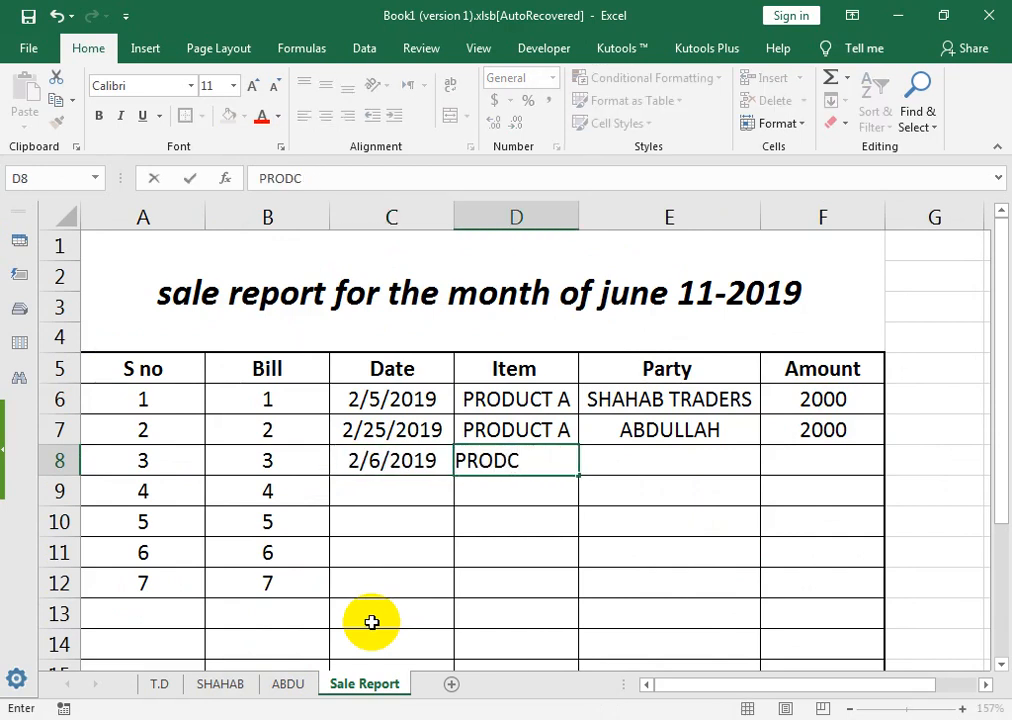
text(UTUCT)
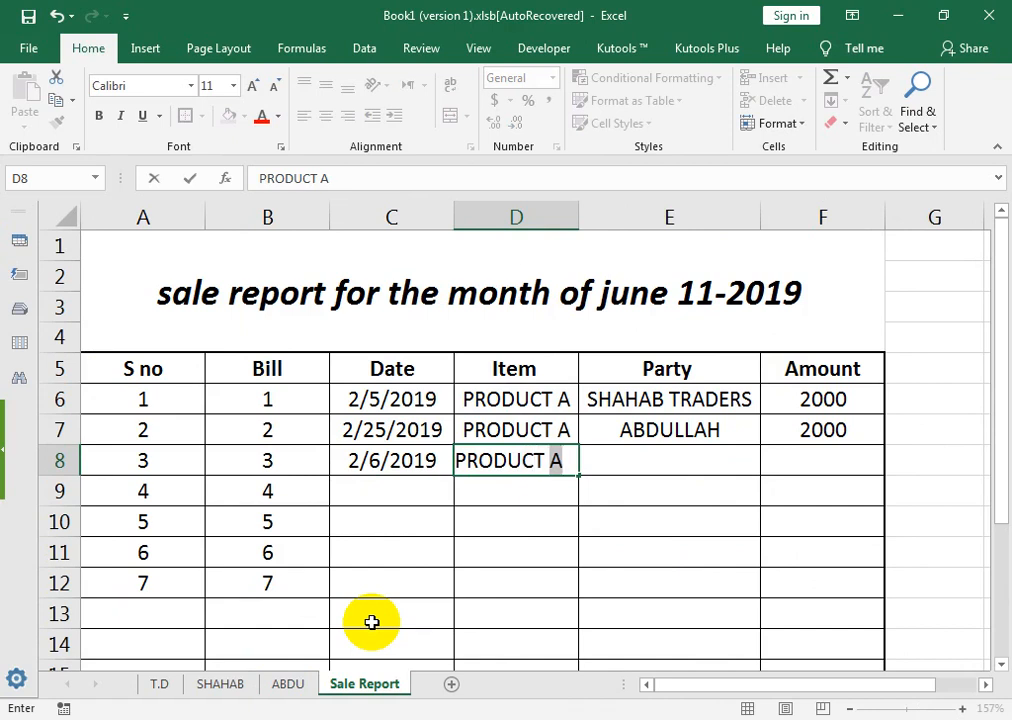
text( B)
key(Tab)
Step: Copy the party SHAHAB TRADERS from E6 into E8
key(Up)
key(Up)
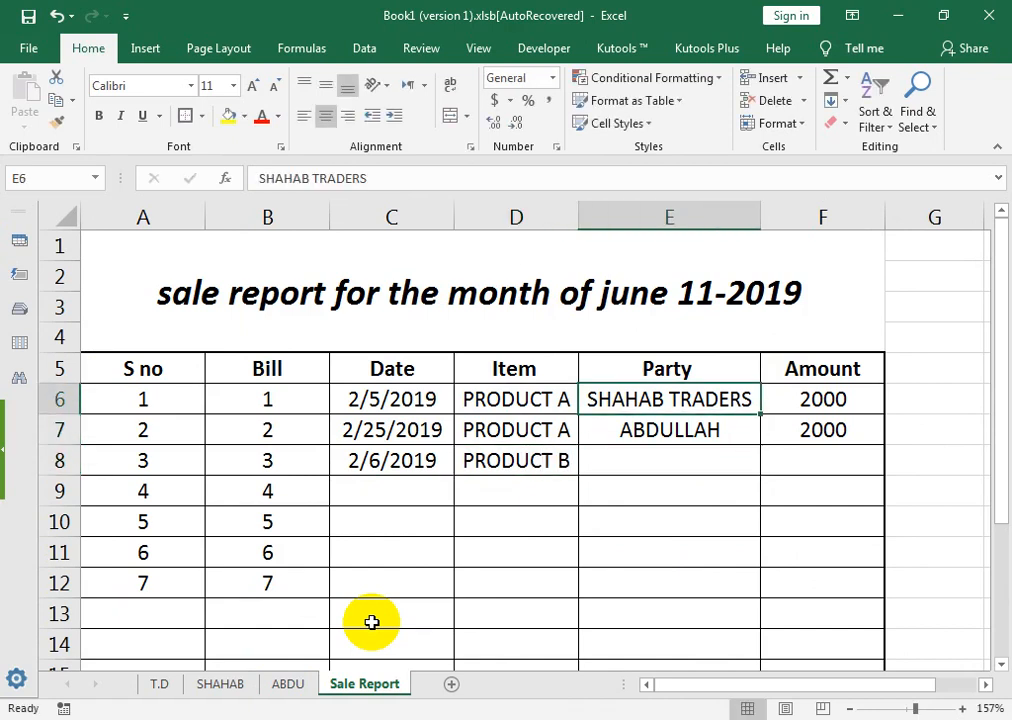
key(ctrl+c)
key(Down)
key(Down)
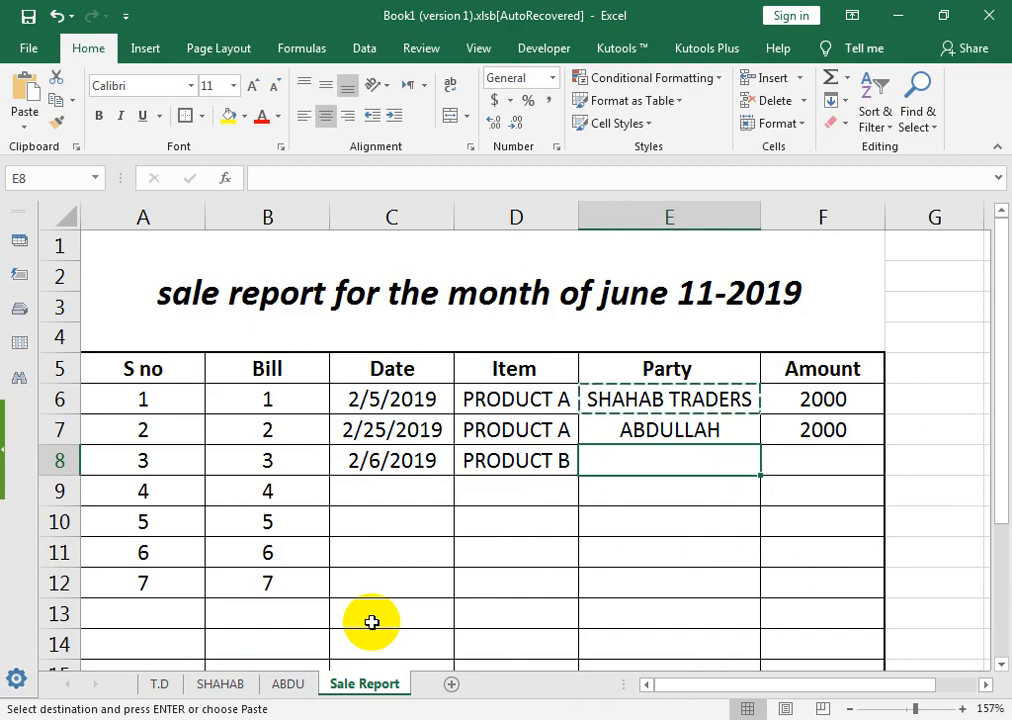
key(ctrl+f)
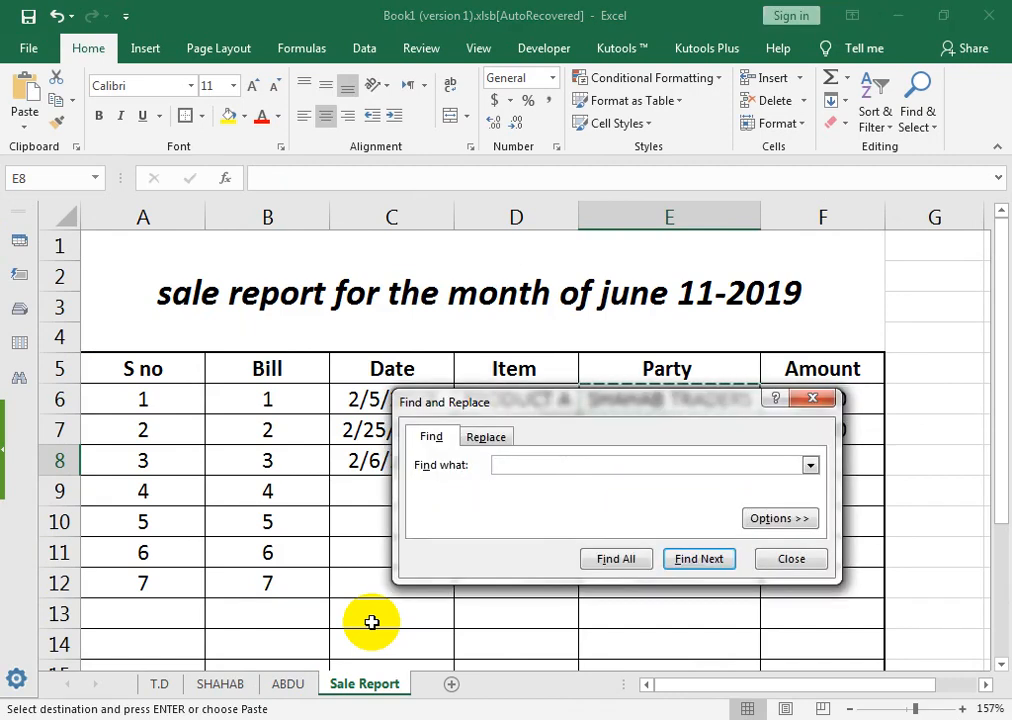
key(Escape)
key(ctrl+w)
click(563, 396)
key(ctrl+v)
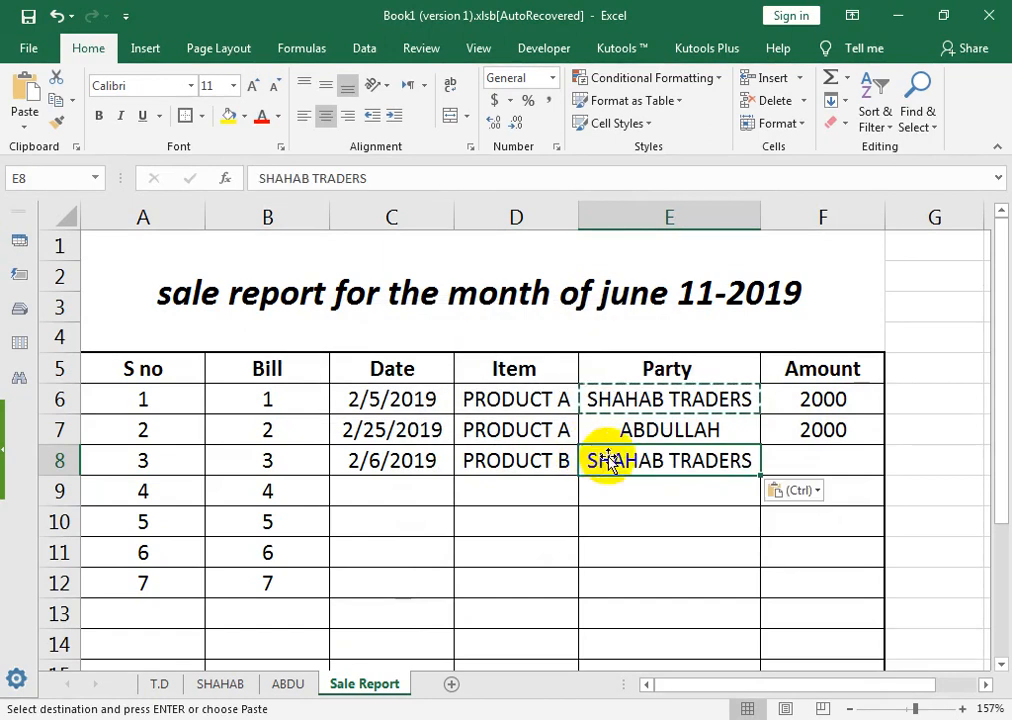
Step: Enter 4000 as the amount in F8
click(783, 456)
text(40)
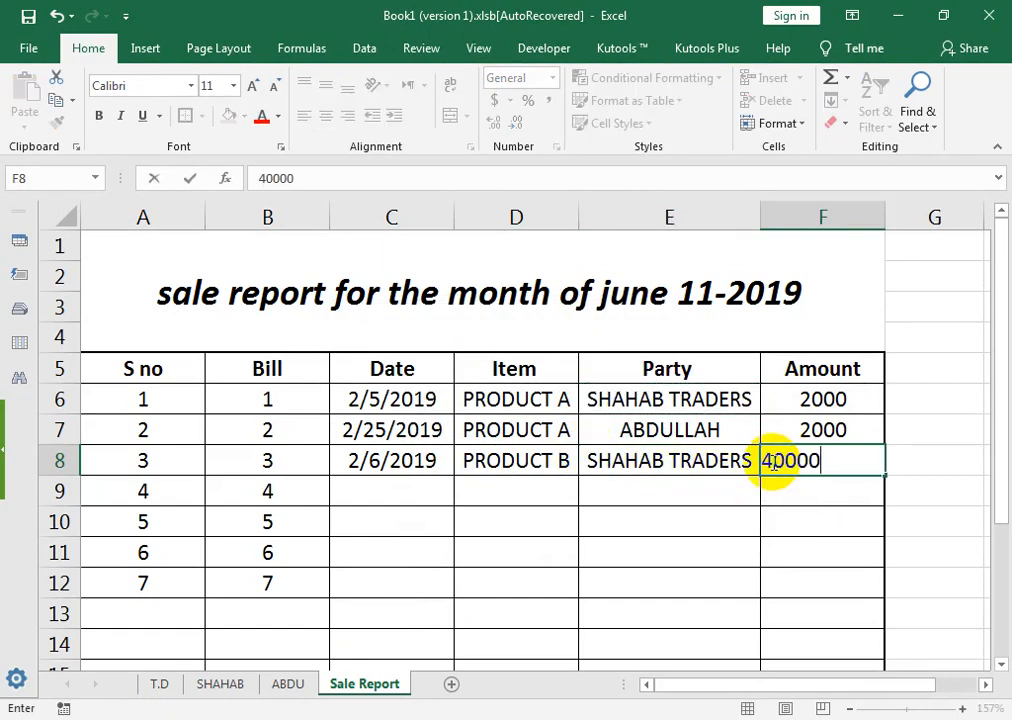
text(000)
key(BackSpace)
key(Return)
Step: Enter the date 2/26/2019 in C9 and fill PRODUCT B from D8 down into D9
key(Left)
key(Left)
key(Left)
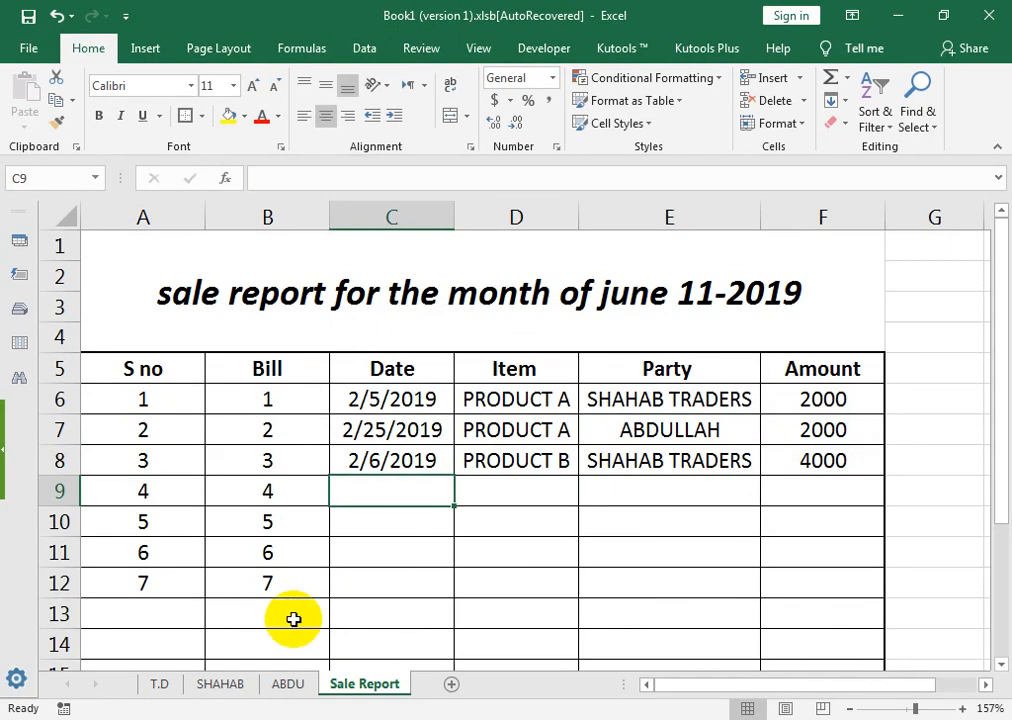
text(2/2)
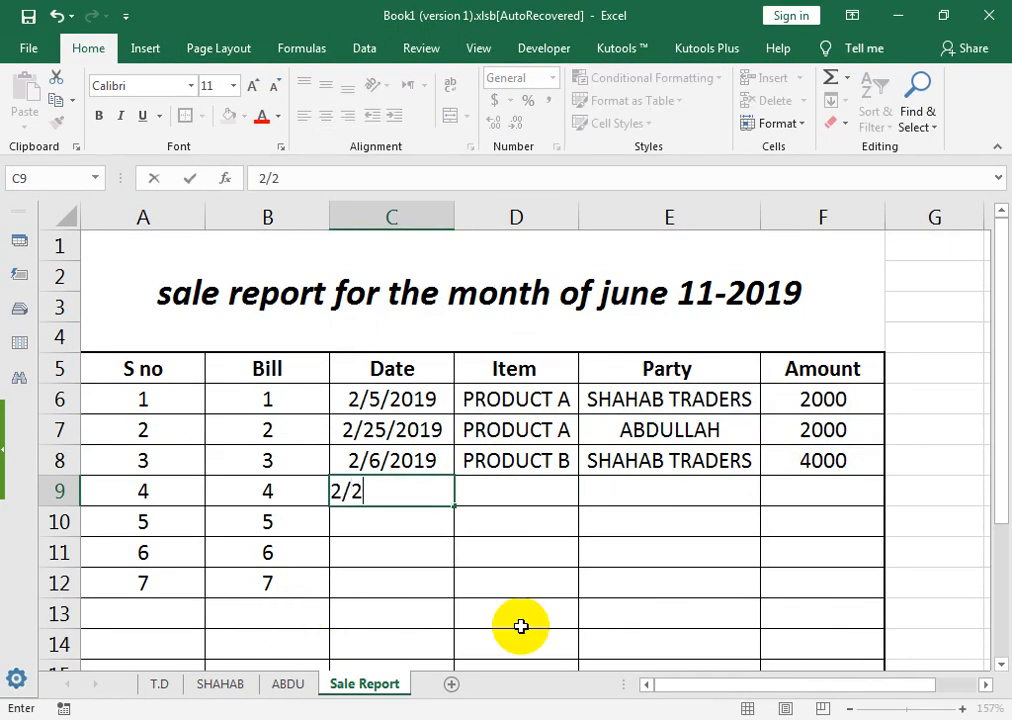
text(6/2019)
key(Tab)
key(Up)
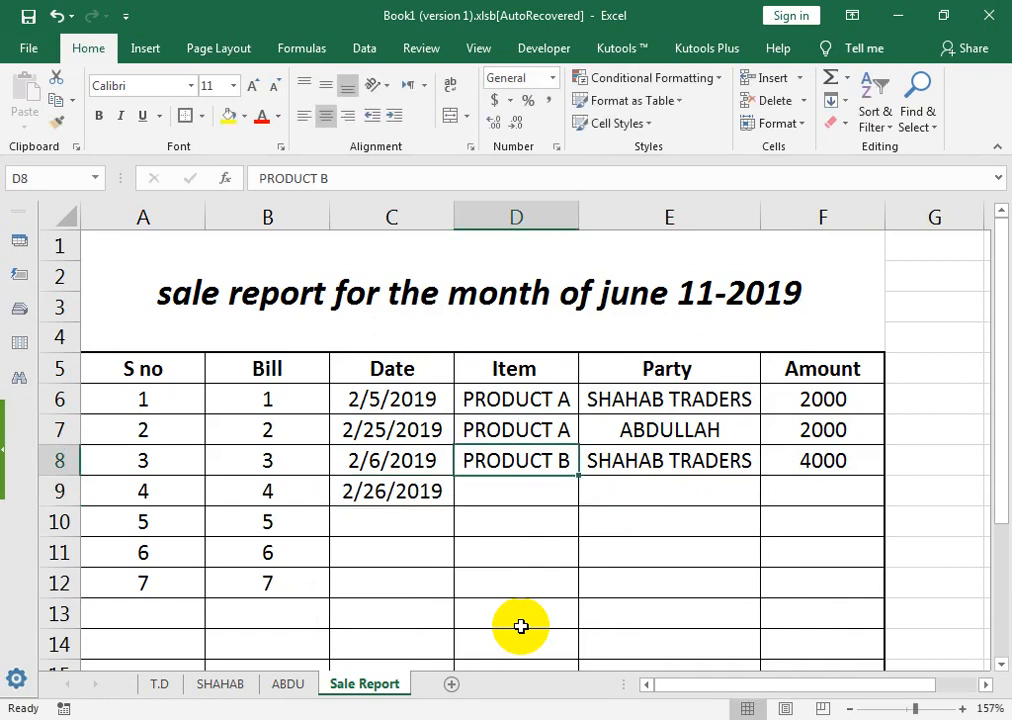
key(shift+Down)
key(ctrl+d)
Step: Copy the party ABDULLAH from E7 into E9 and enter 4000 as the amount in F9
key(Right)
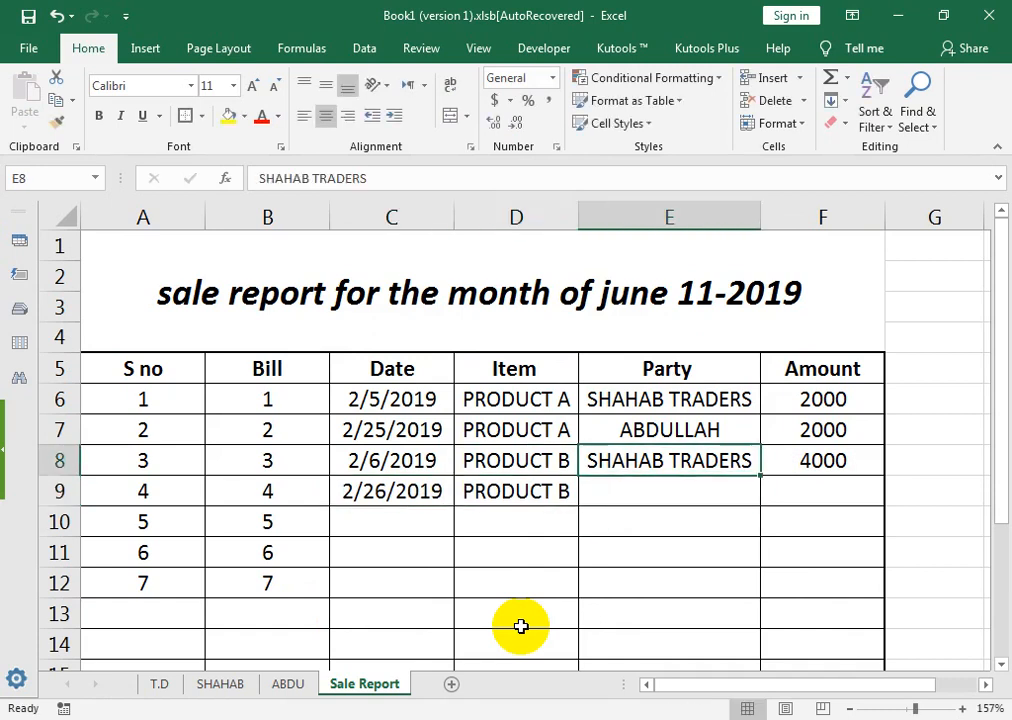
key(Up)
key(ctrl+c)
key(Down)
key(Down)
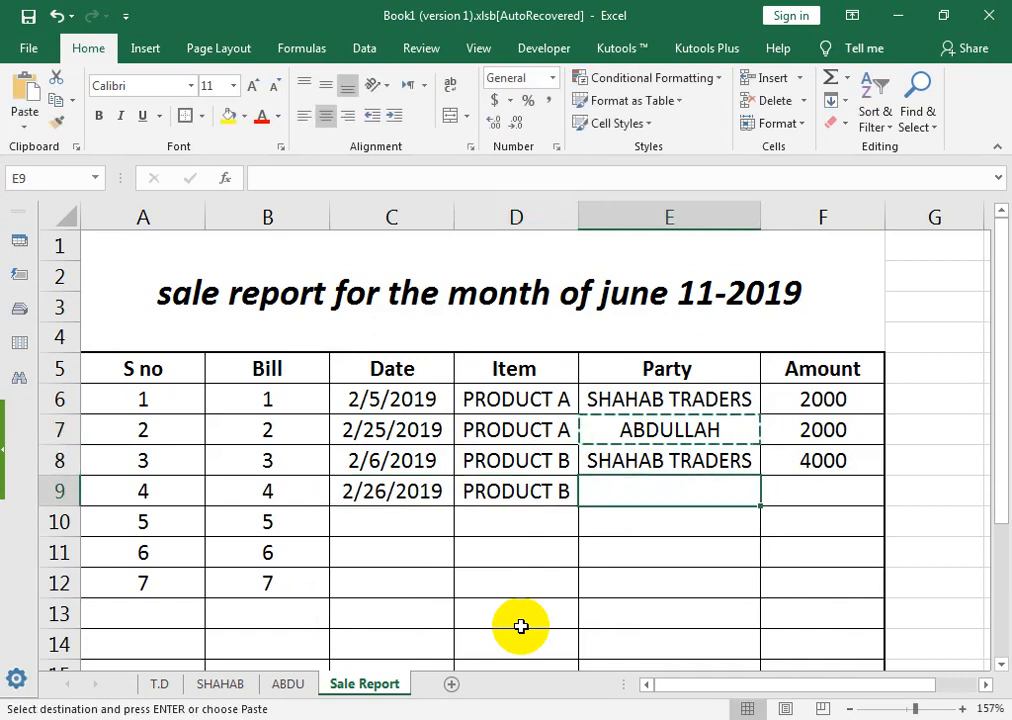
key(ctrl+v)
key(Right)
text(4000)
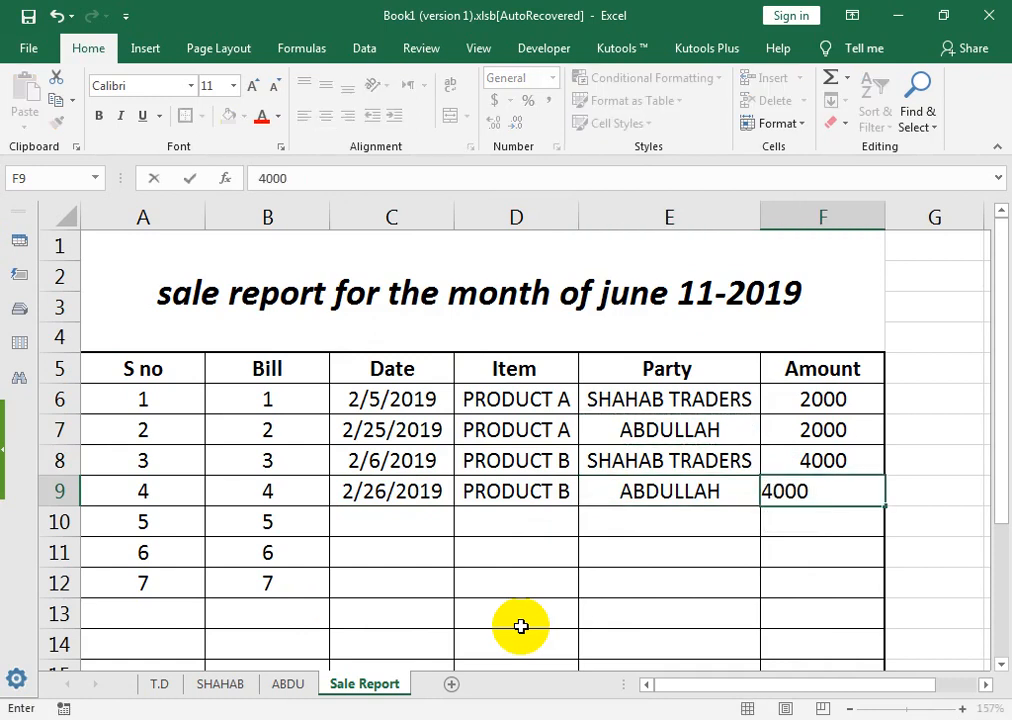
key(Return)
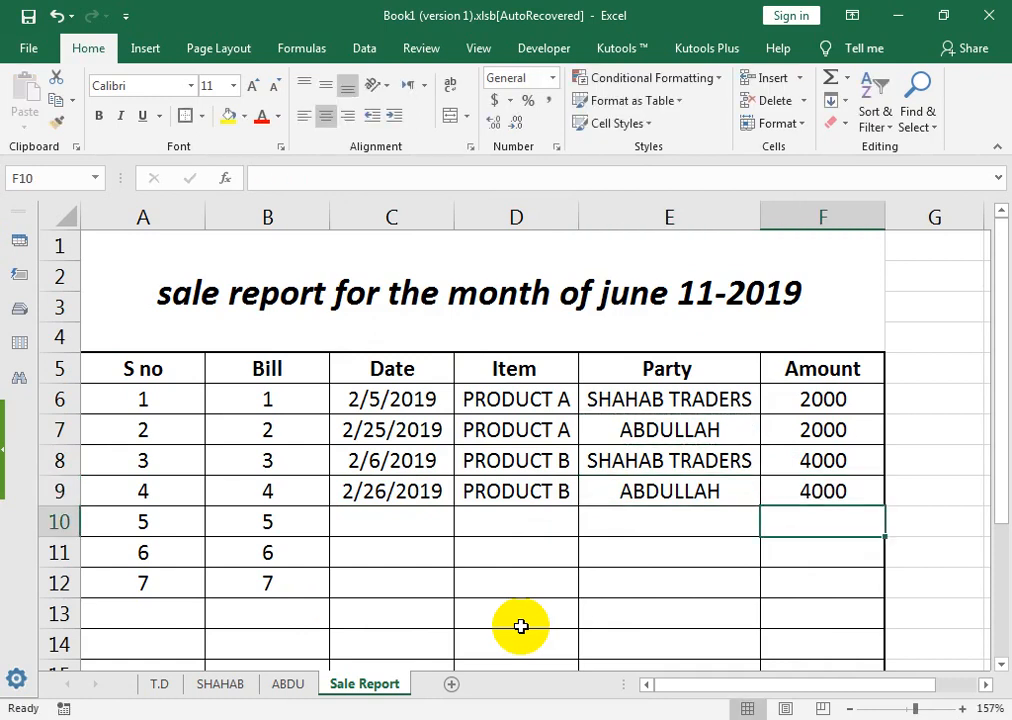
Step: Enter the date 2/7/2019 in C10 and fill PRODUCT B from D9 down into D10
key(Right)
key(Left)
key(Left)
key(Left)
key(Left)
key(Left)
key(Right)
text(2)
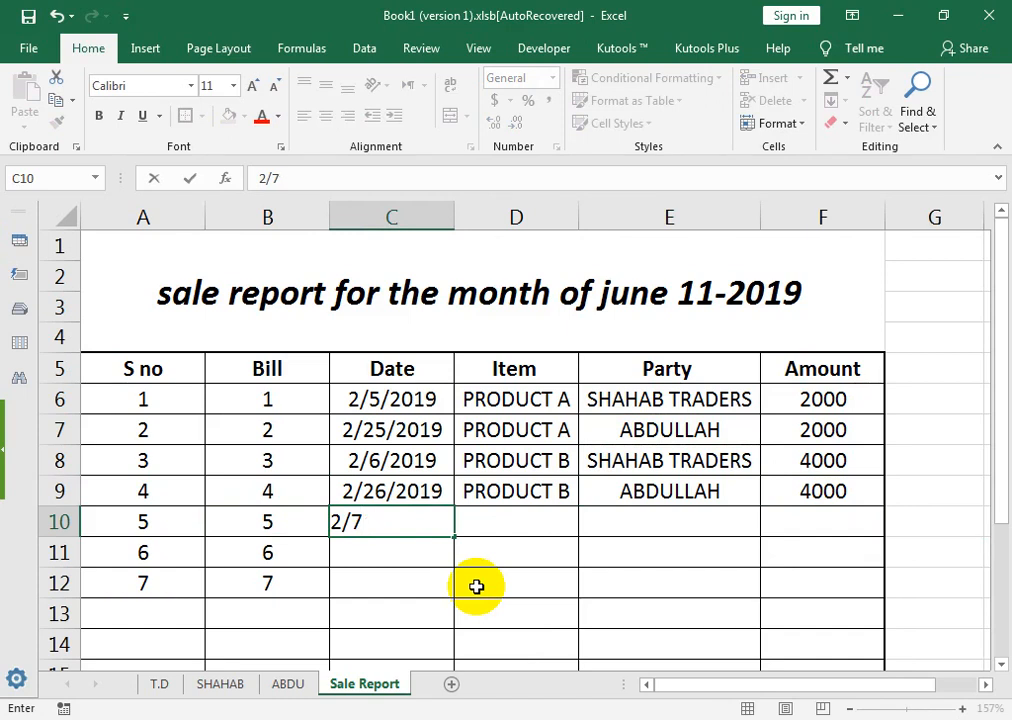
key(Right)
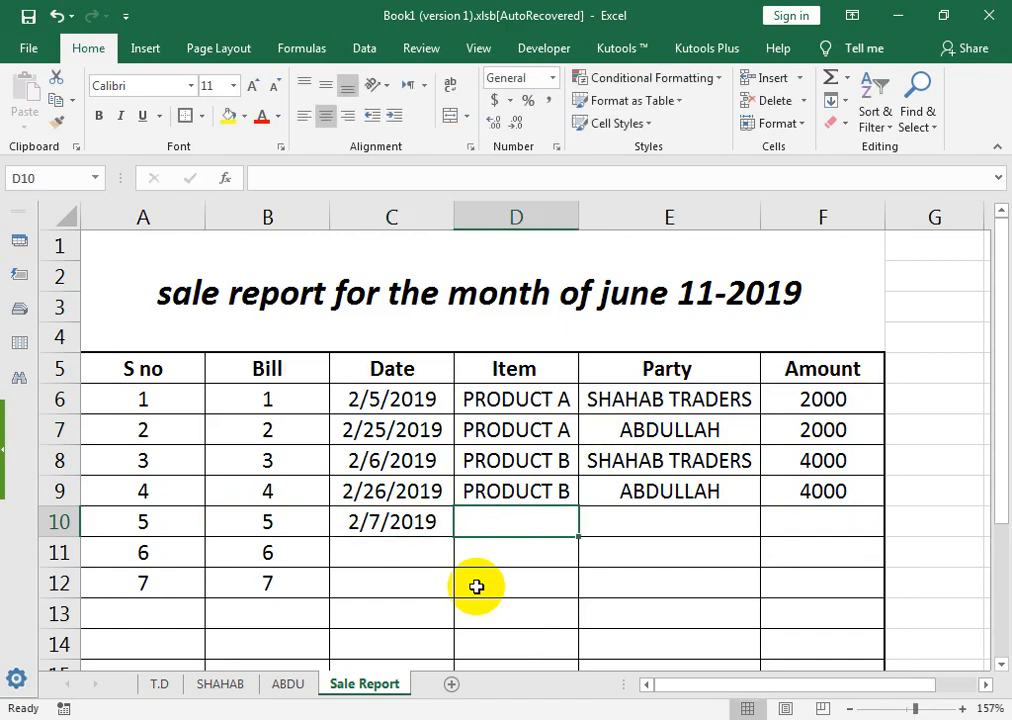
key(Up)
key(shift+Down)
key(ctrl+d)
Step: Enter XYZ as the party in E10 and 1000 as the amount in F10
key(Right)
key(Down)
text(X)
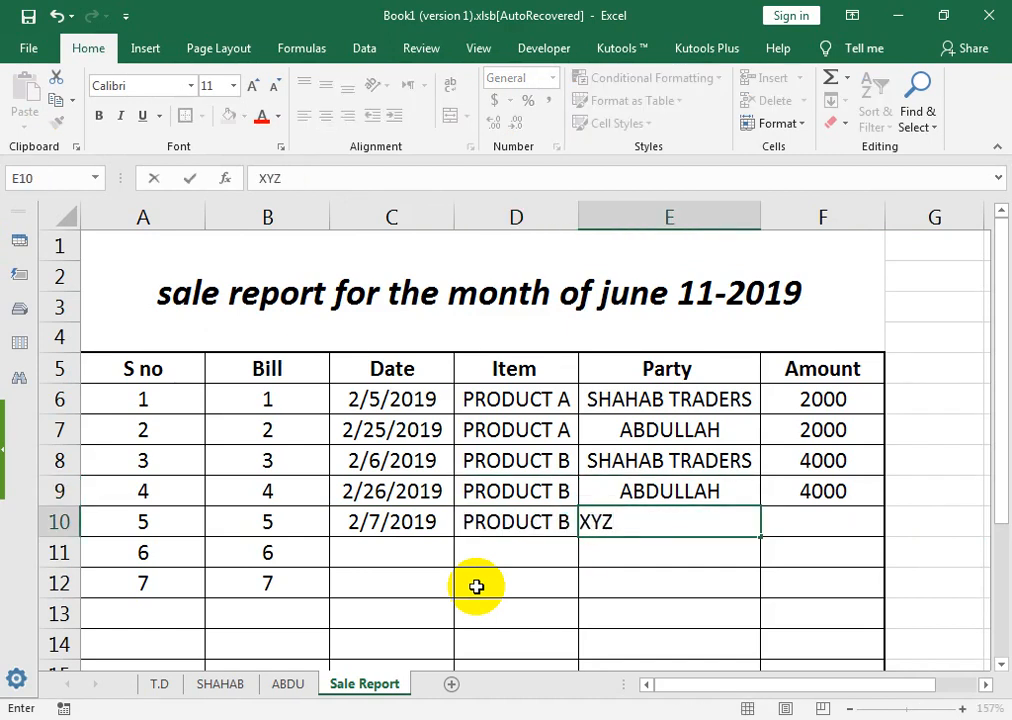
key(Right)
text(1000)
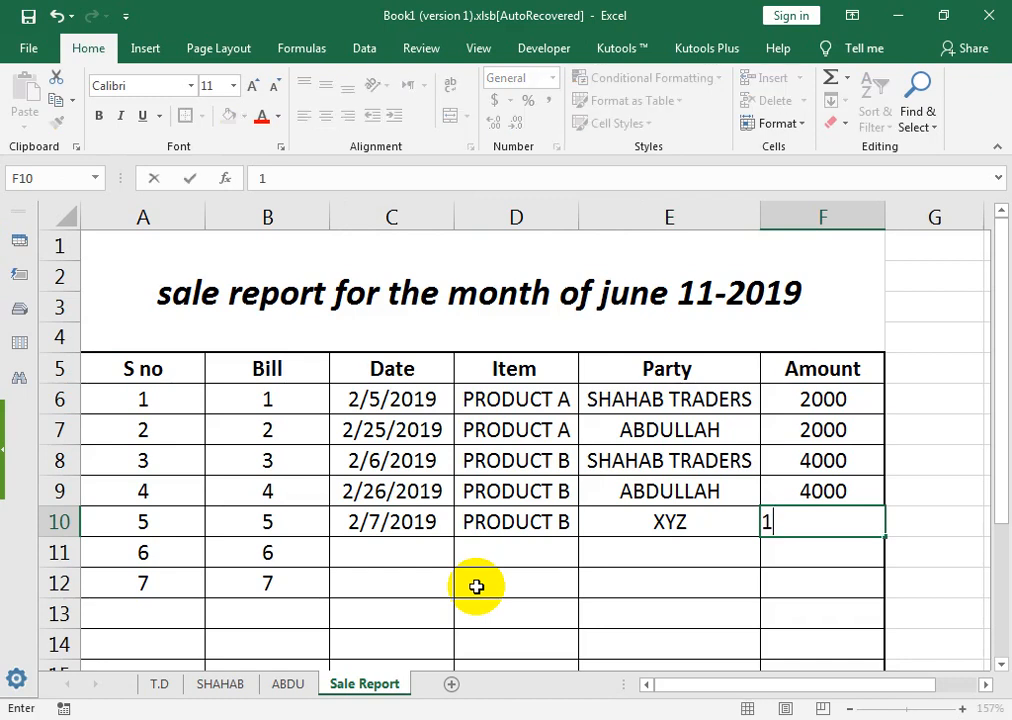
key(Return)
Step: Enter the date 2/28/2019 in C11 and PRODUCT D as the item in D11
key(Left)
key(Left)
key(Left)
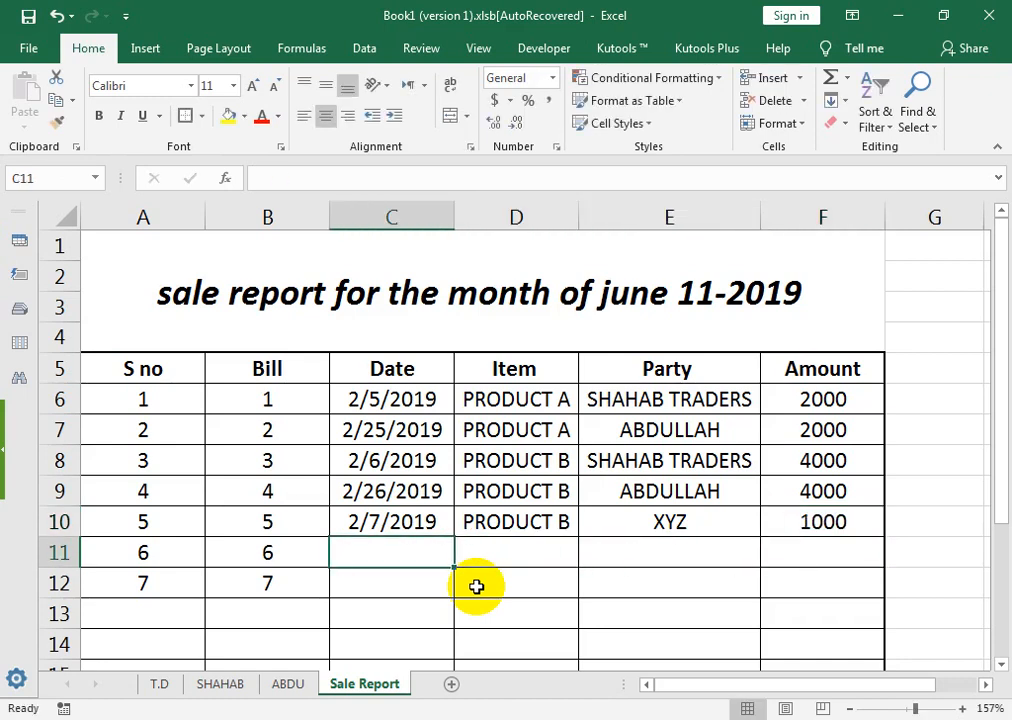
text(2)
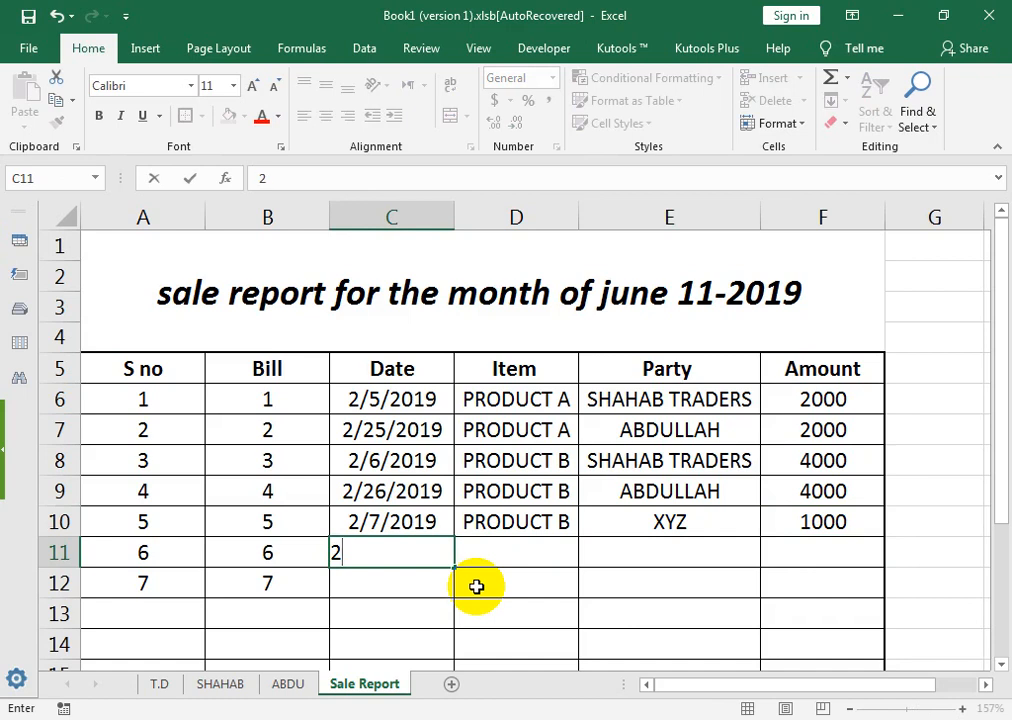
text(/28/2019)
key(Tab)
text(PRODUCT D)
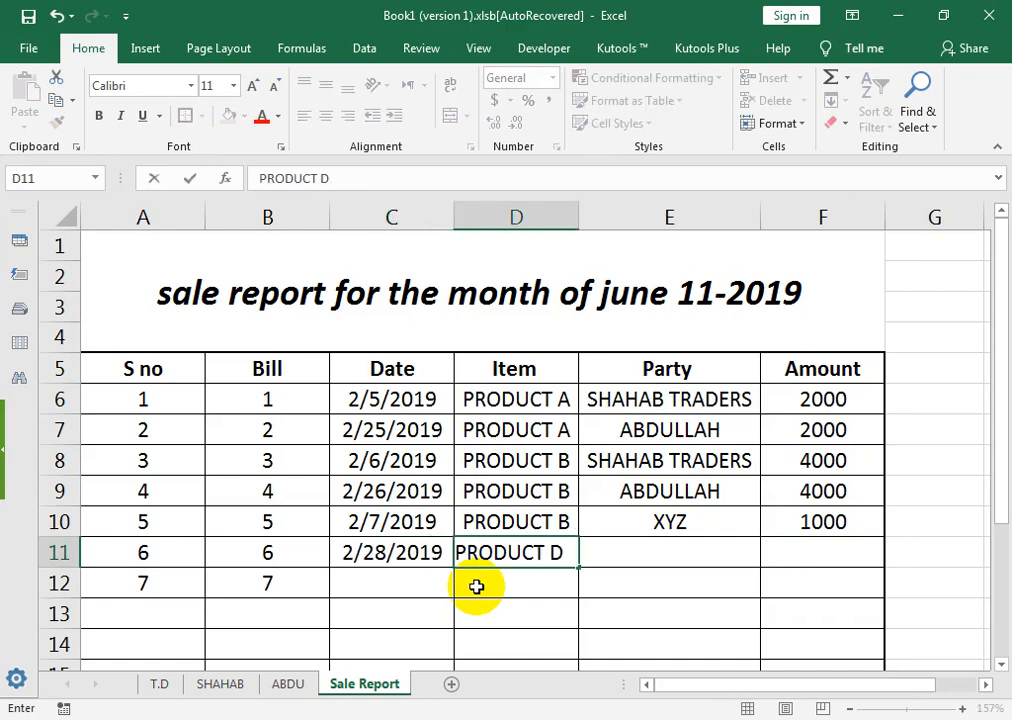
key(Tab)
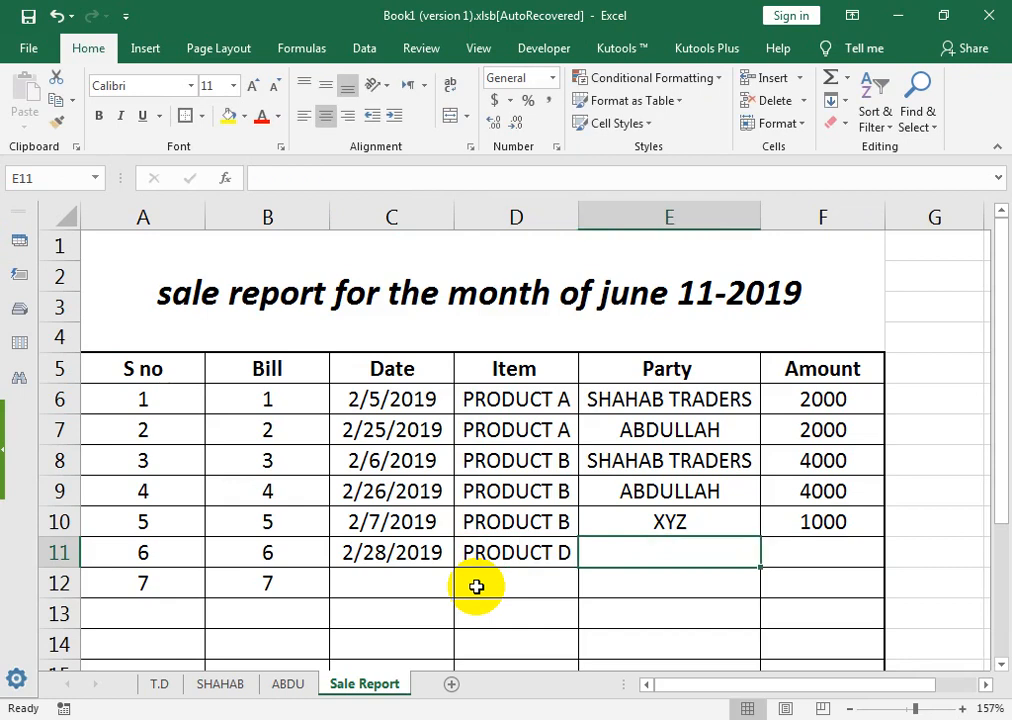
Step: Enter SHAHAB TRADERS as the party in E11 and 2000 as the amount in F11
text(S)
key(Tab)
text(2000)
key(BackSpace)
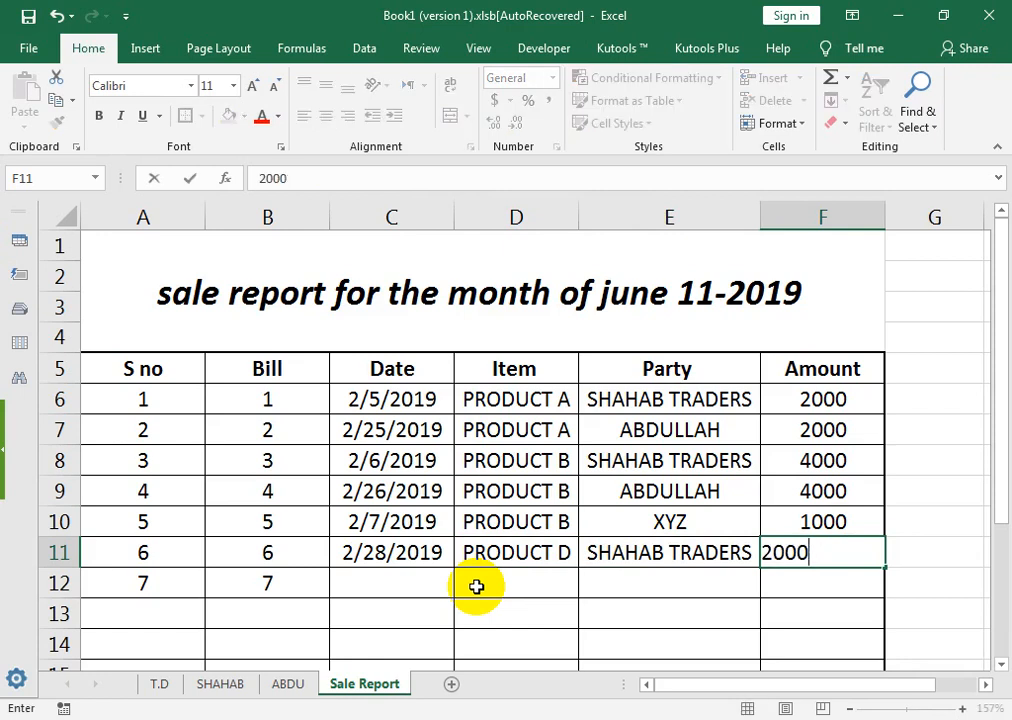
key(Return)
Step: Enter the date 2/9/2019 in C12 and PRODUCT A as the item in D12
key(Left)
key(Left)
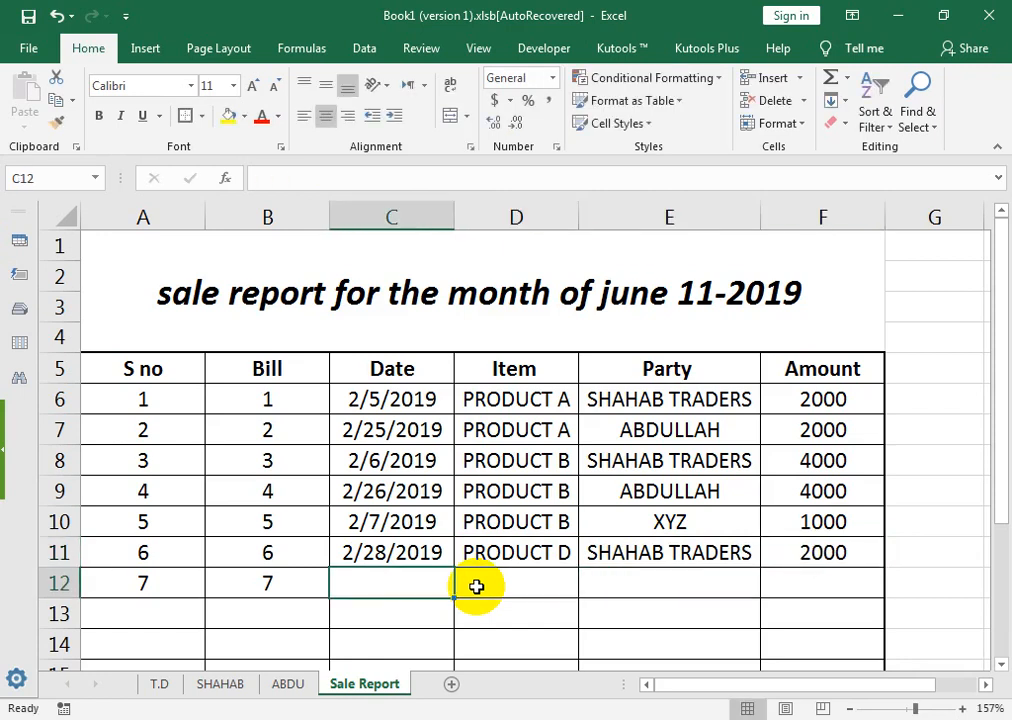
text(2/9/19)
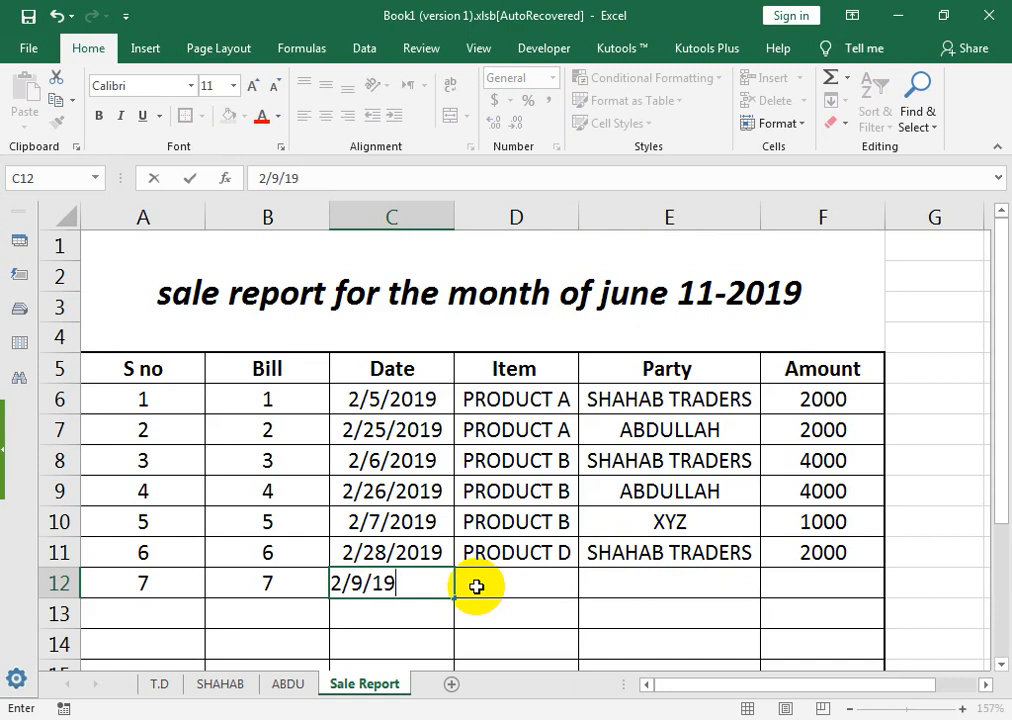
click(476, 587)
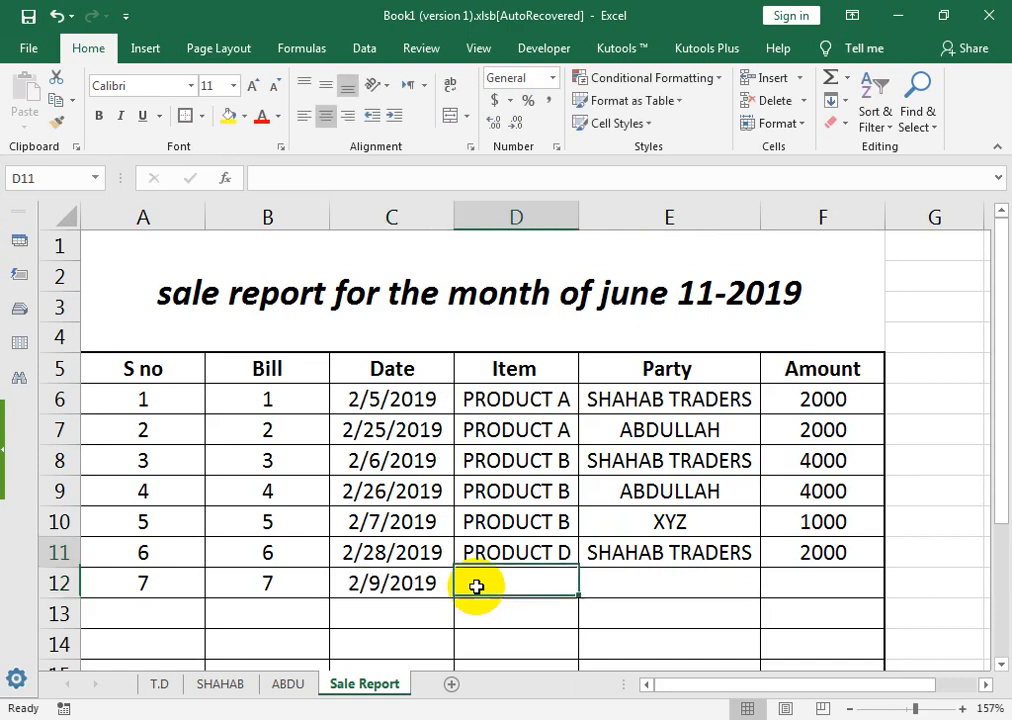
text(PRODUC)
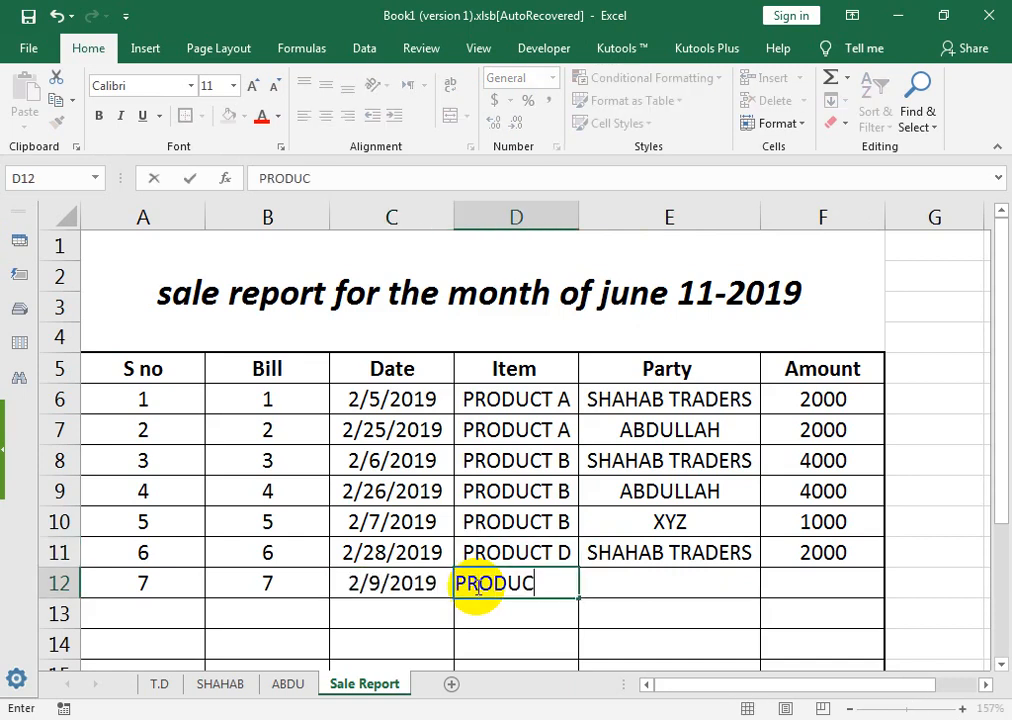
text(T A)
key(Return)
Step: Fill SHAHAB TRADERS from E11 down into E12 and enter 5000 as the amount in F12
key(Up)
key(Right)
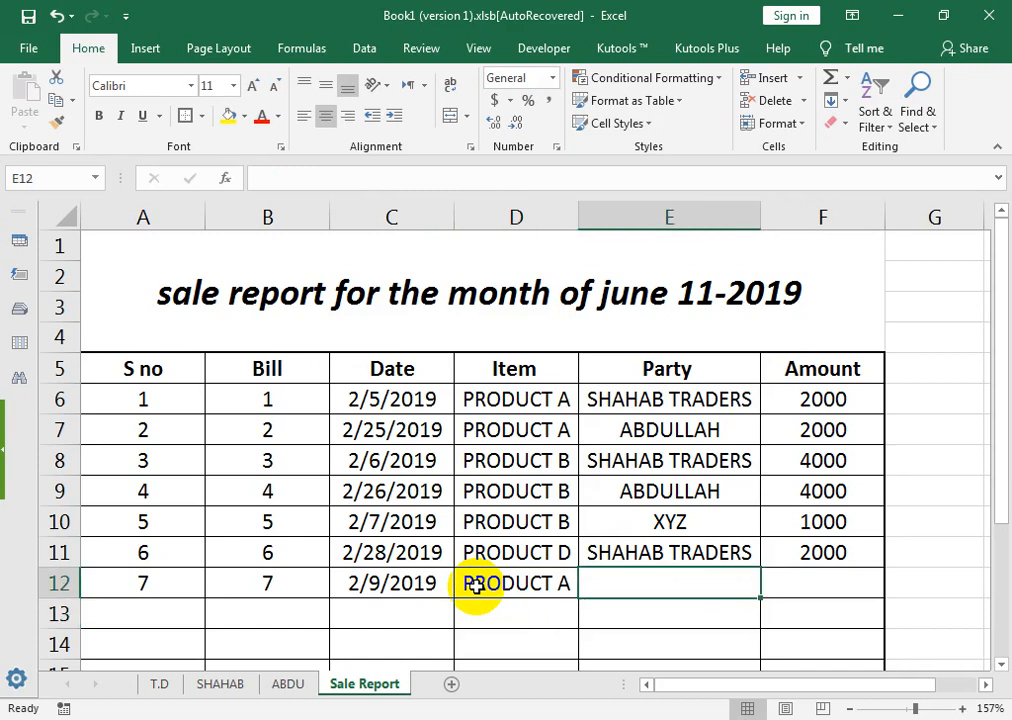
key(shift+Up)
key(ctrl+d)
key(Right)
key(Down)
key(Up)
text(5000)
key(Return)
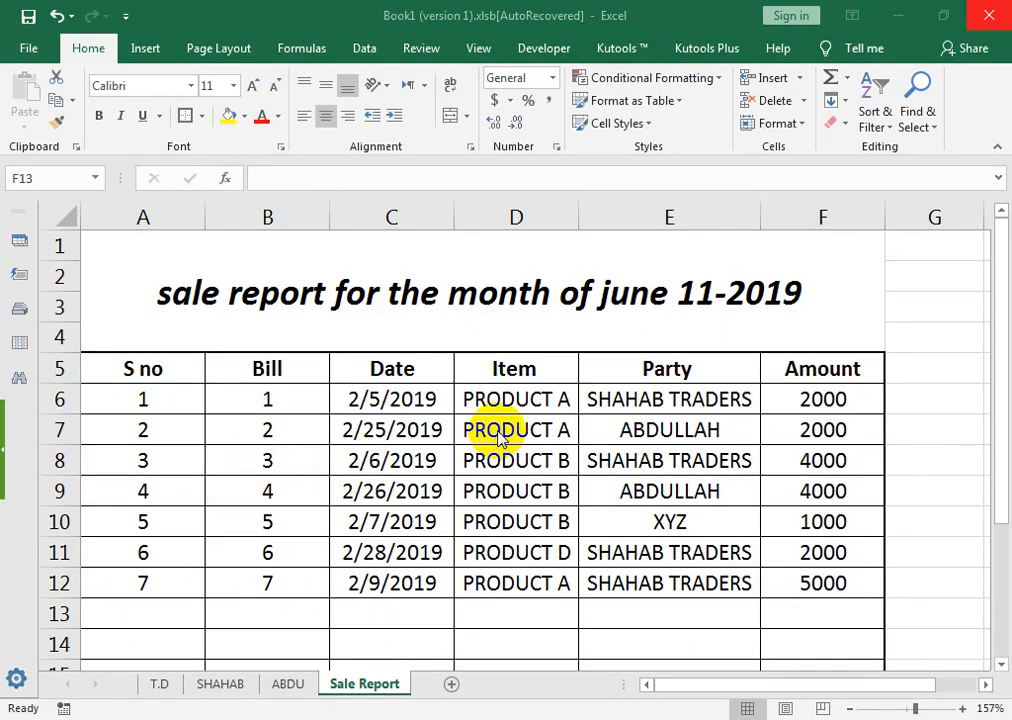
click(501, 378)
drag(501, 383, 179, 376)
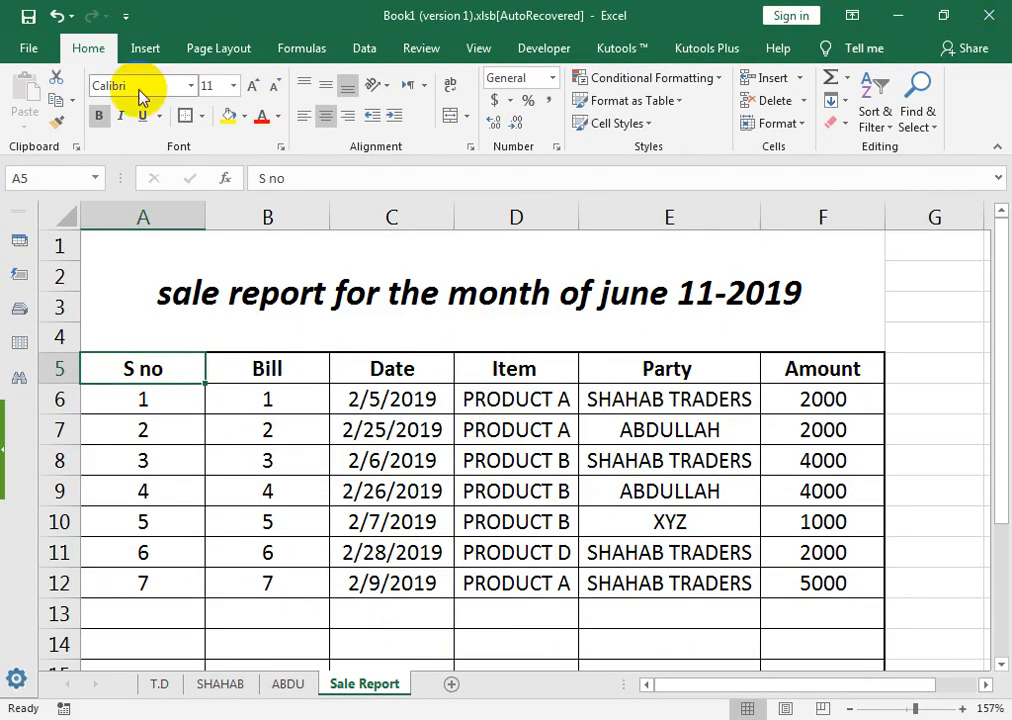
click(872, 118)
click(893, 222)
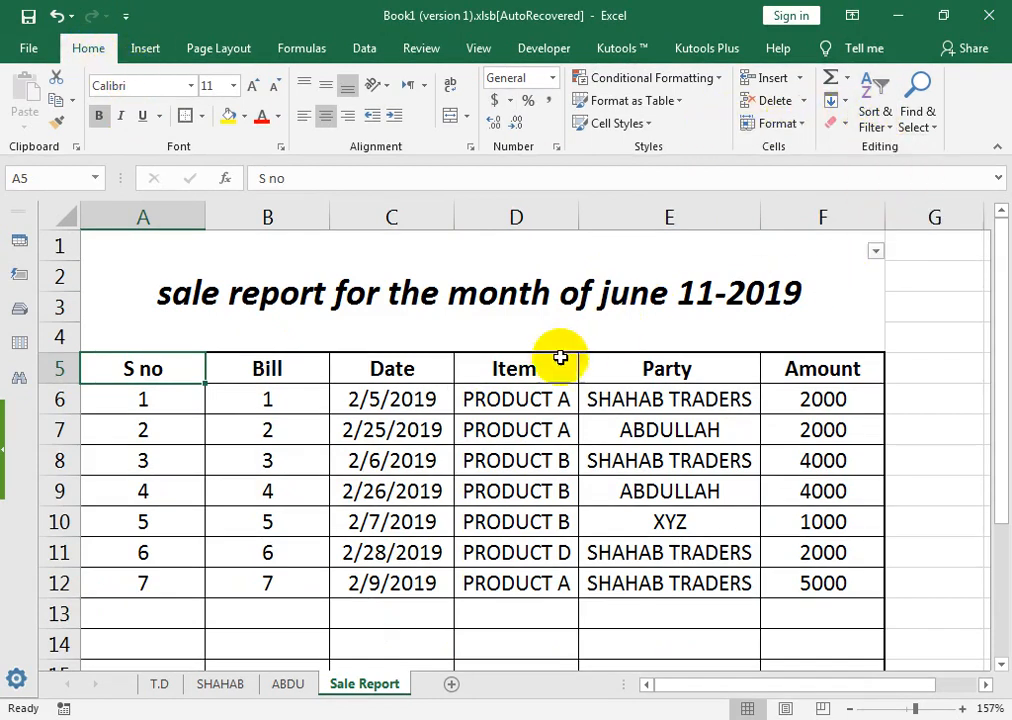
click(540, 370)
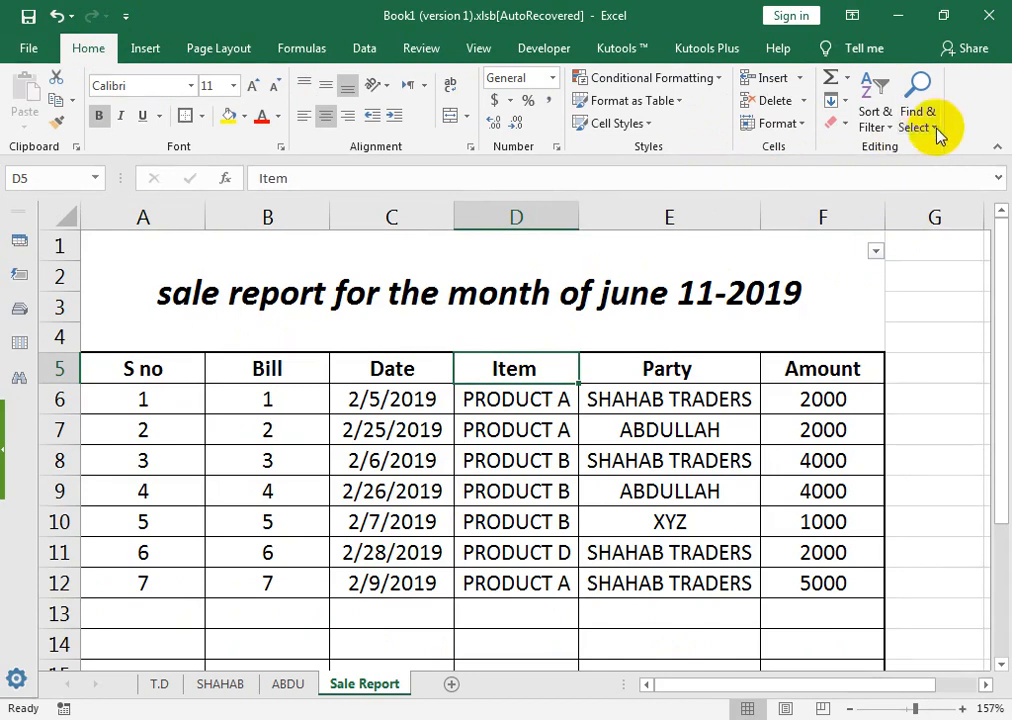
click(872, 120)
click(893, 222)
click(326, 424)
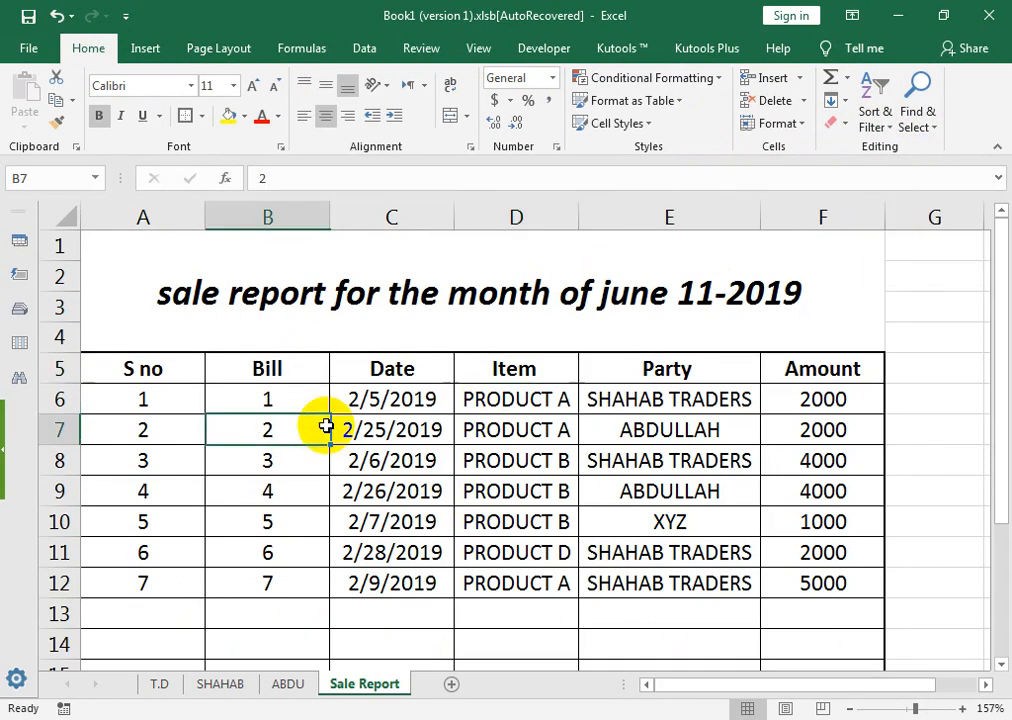
click(204, 410)
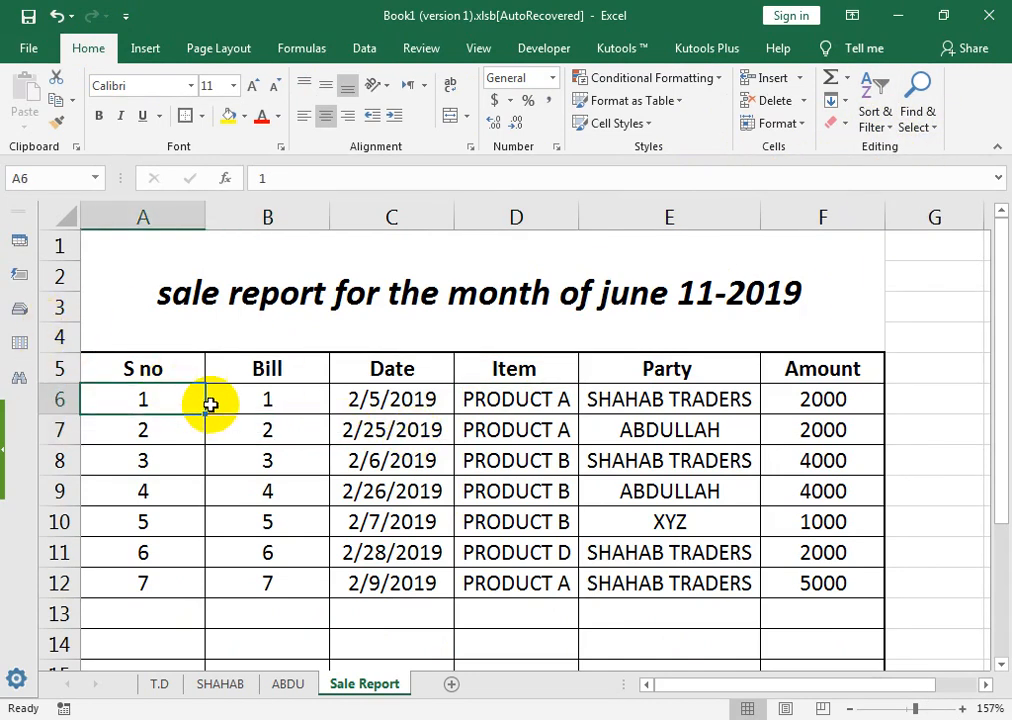
Step: Add filters to the sale report's header row A5:F5
click(187, 348)
drag(187, 358, 857, 378)
click(870, 110)
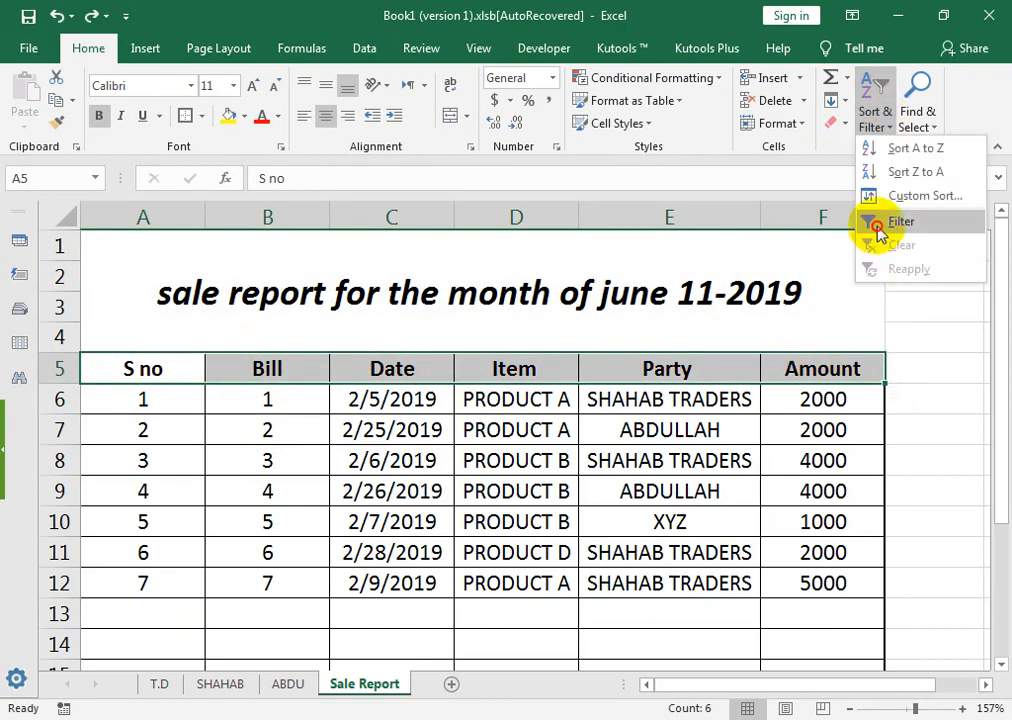
click(878, 220)
click(582, 448)
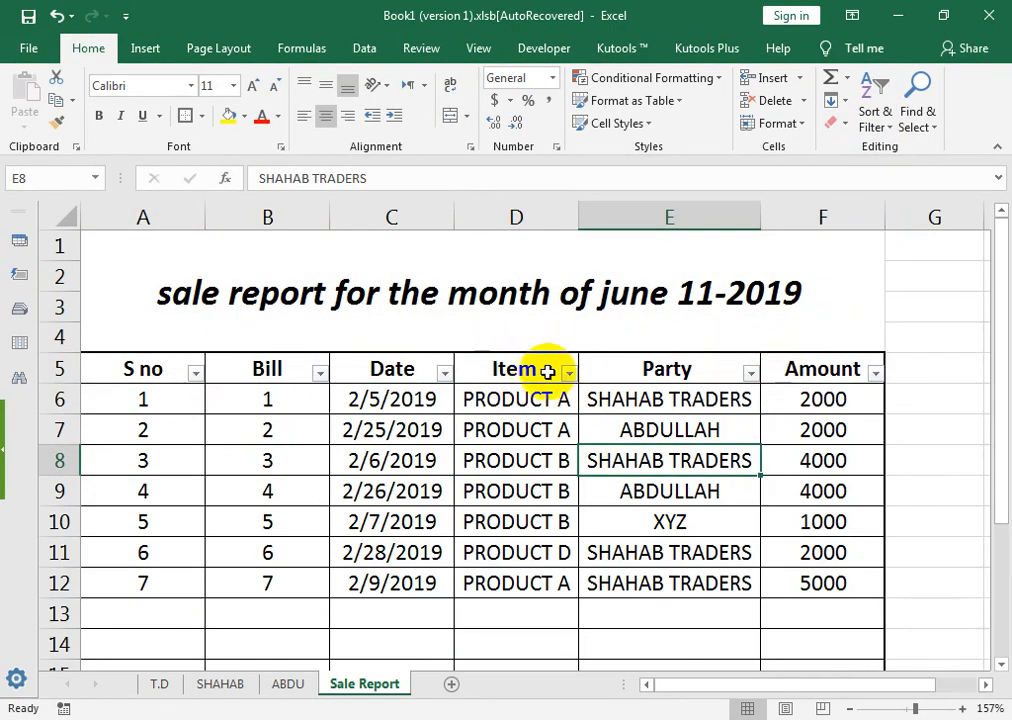
Step: Filter the Item column to show only PRODUCT A
click(563, 370)
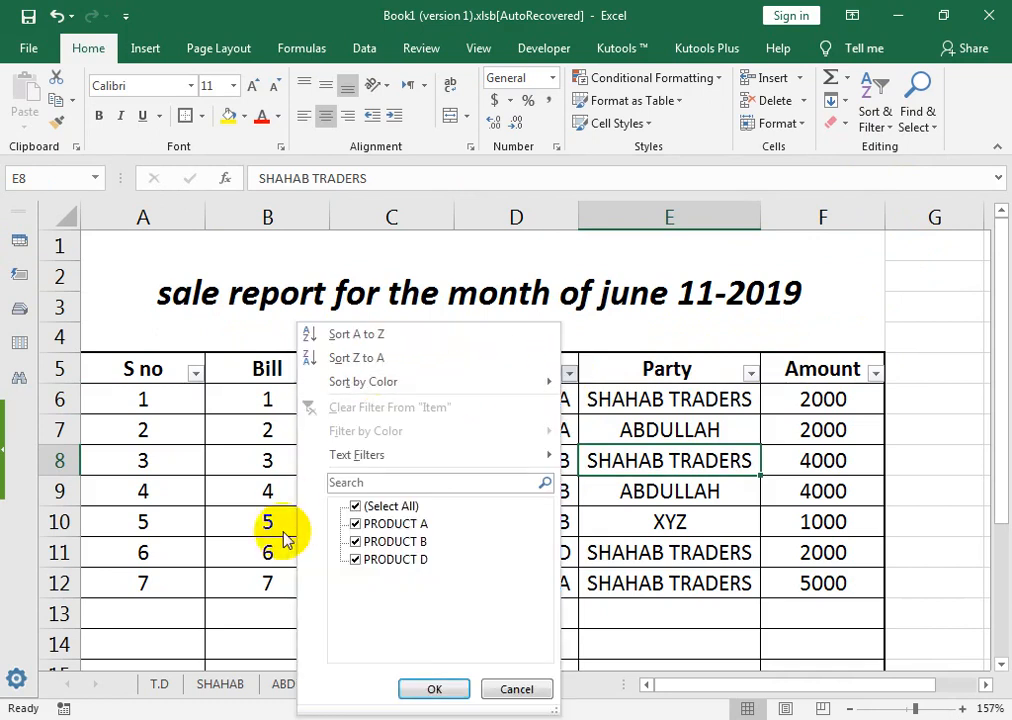
click(357, 506)
click(366, 526)
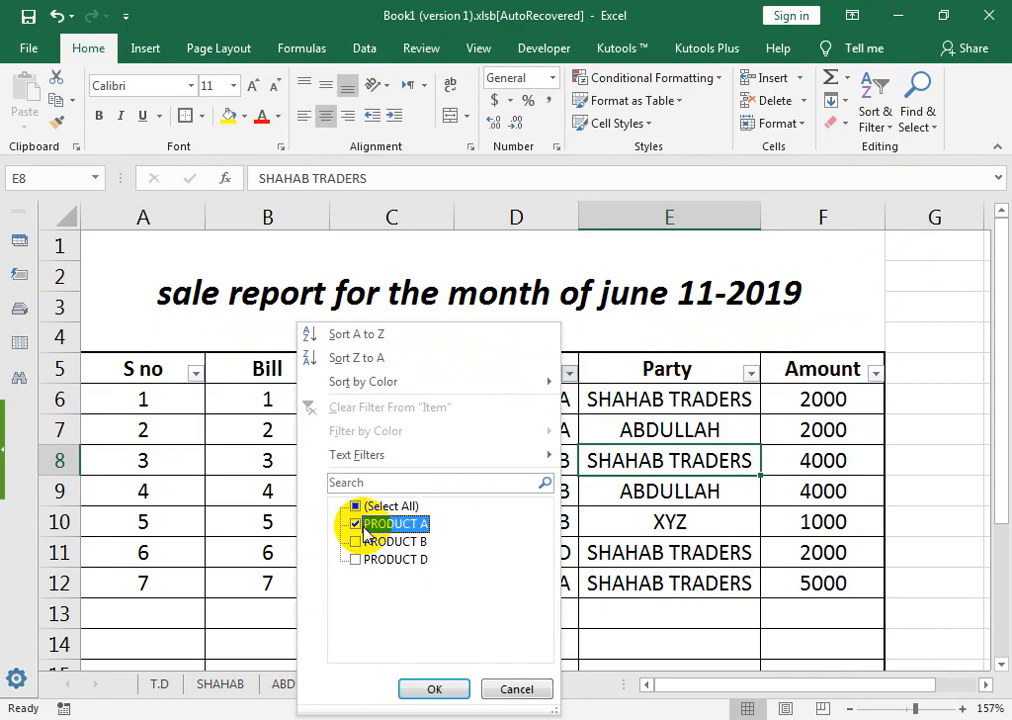
click(434, 689)
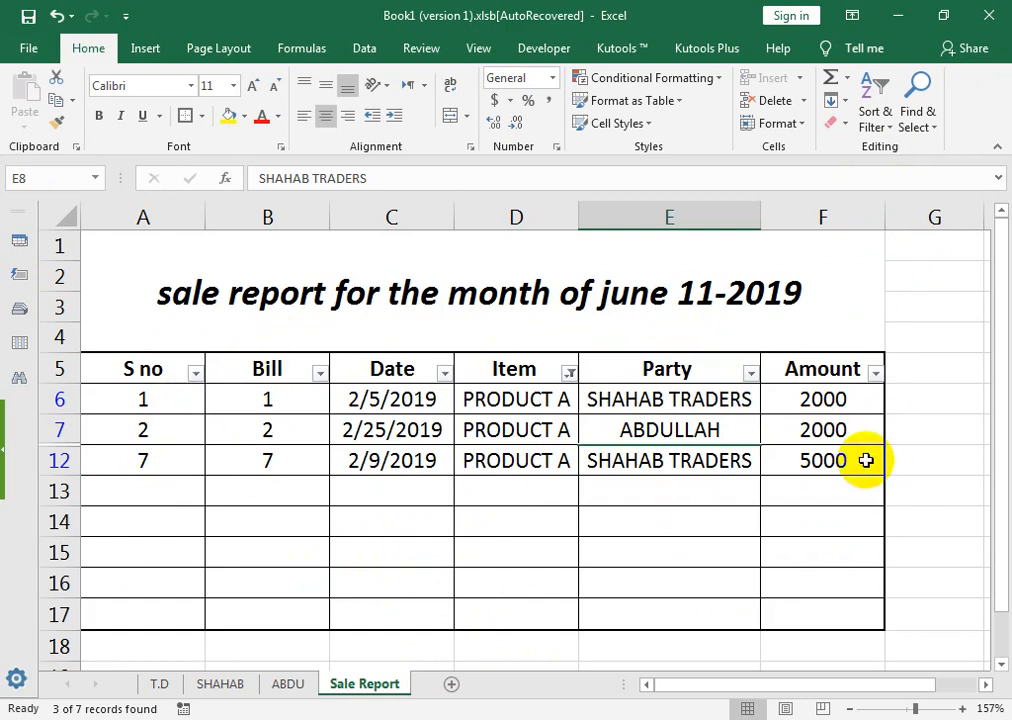
Step: Total the Amount column in F18 with the AutoSum formula =SUBTOTAL(9,F6:F17)
click(200, 651)
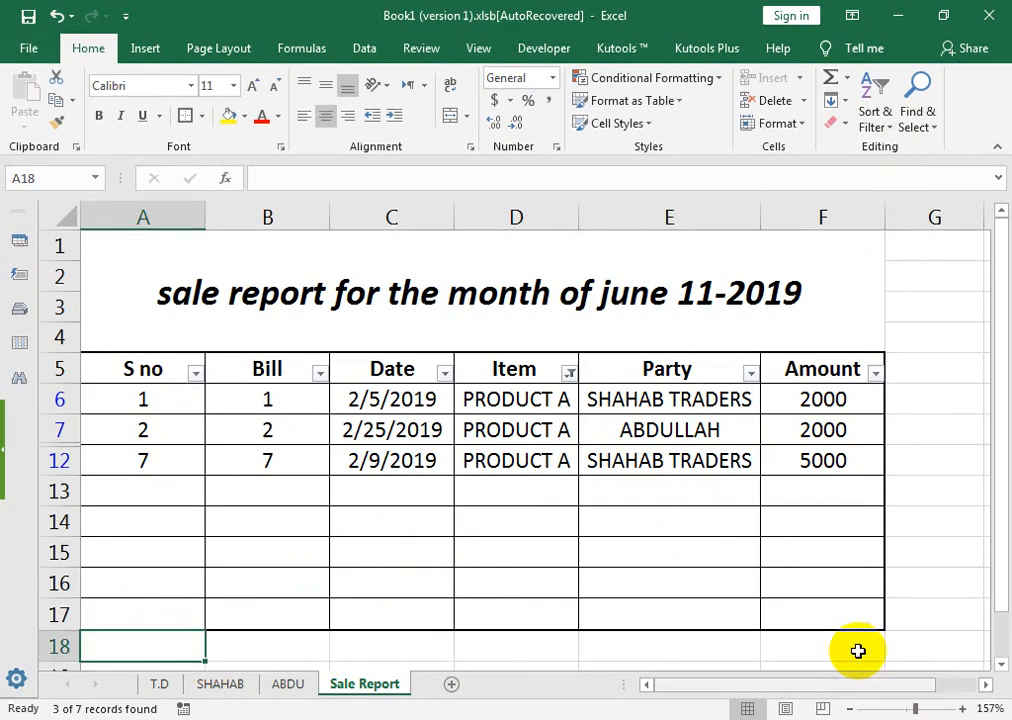
click(856, 650)
key(alt+equal)
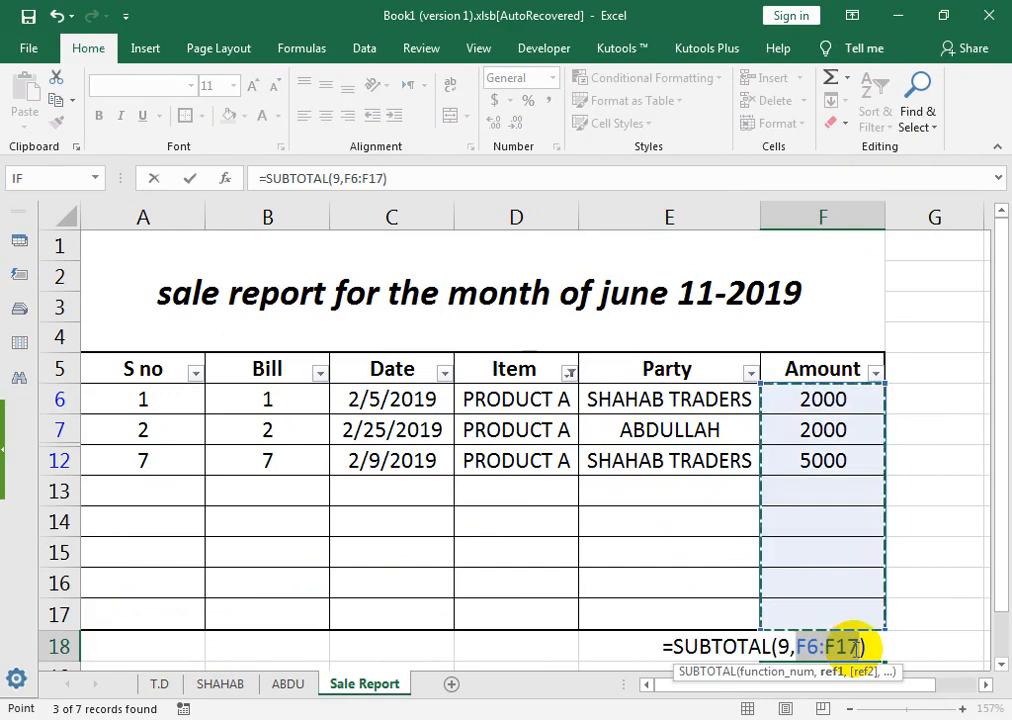
key(Return)
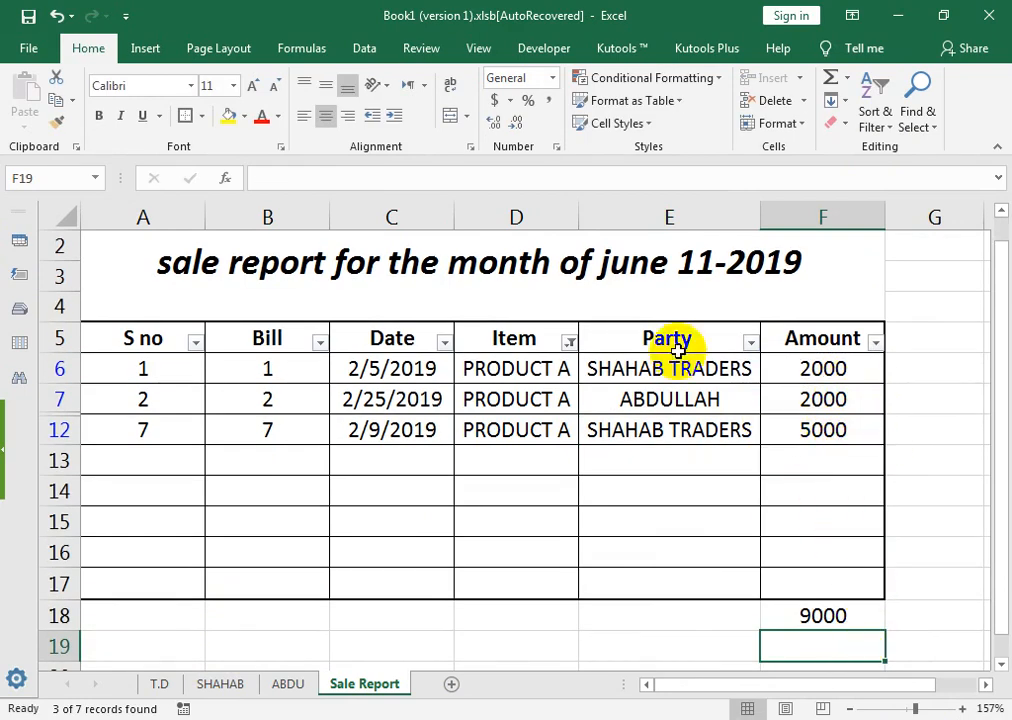
Step: Reset the Item column filter to show all products
click(571, 342)
click(355, 506)
drag(996, 470, 996, 585)
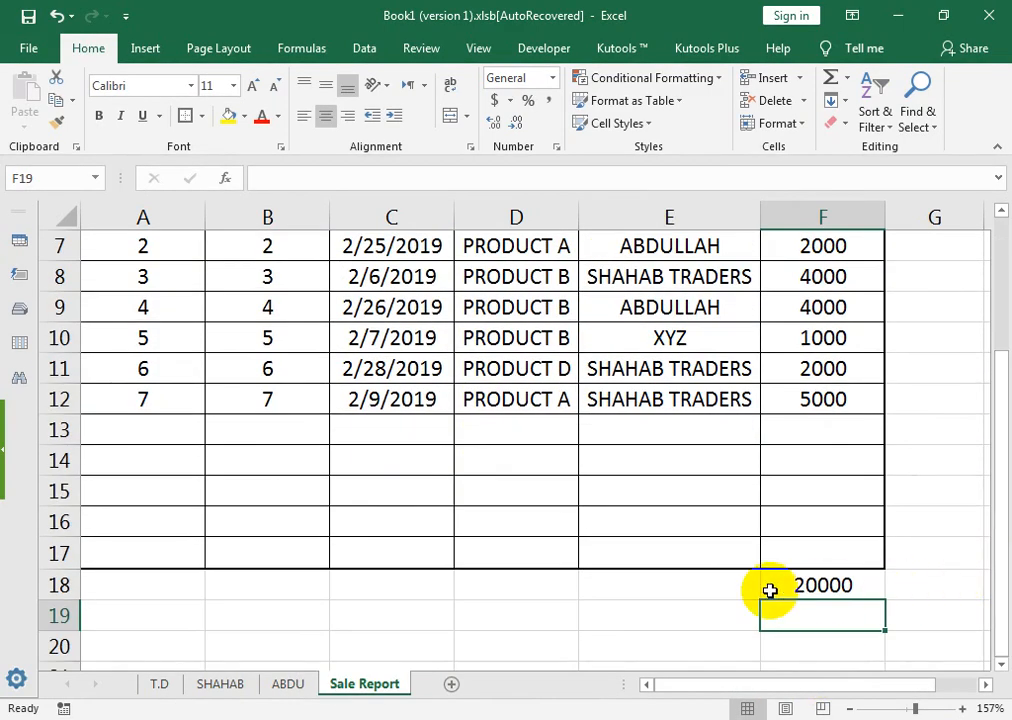
Step: Enter the label TOTAL SALE in E18 and merge and center it across A18:E18
key(Up)
key(Left)
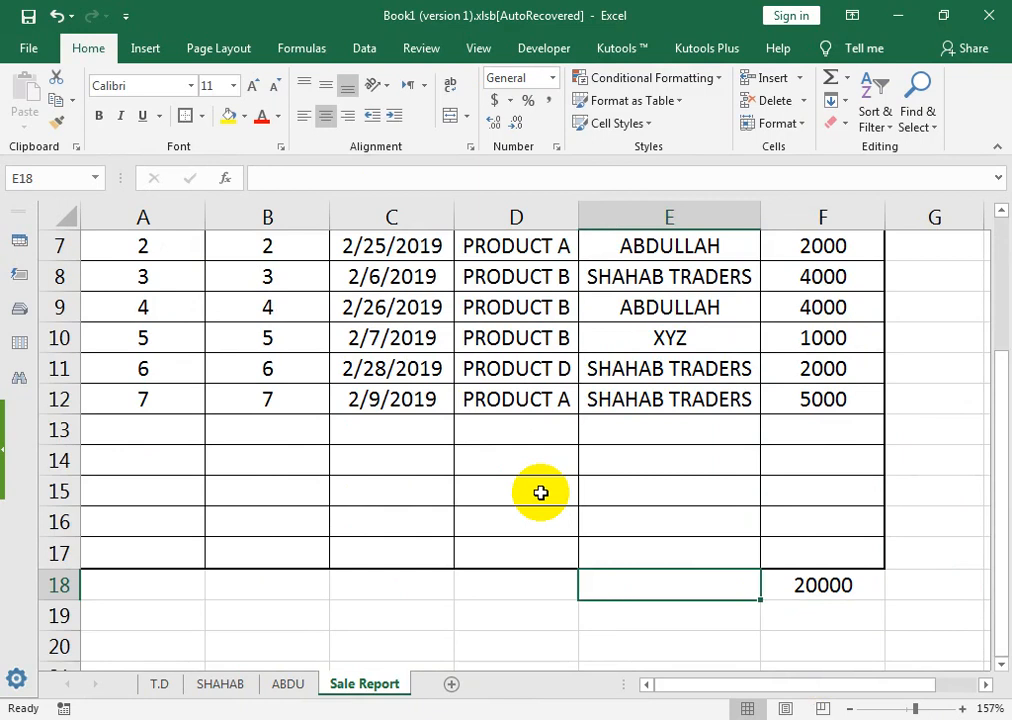
text(TOTAL SALE)
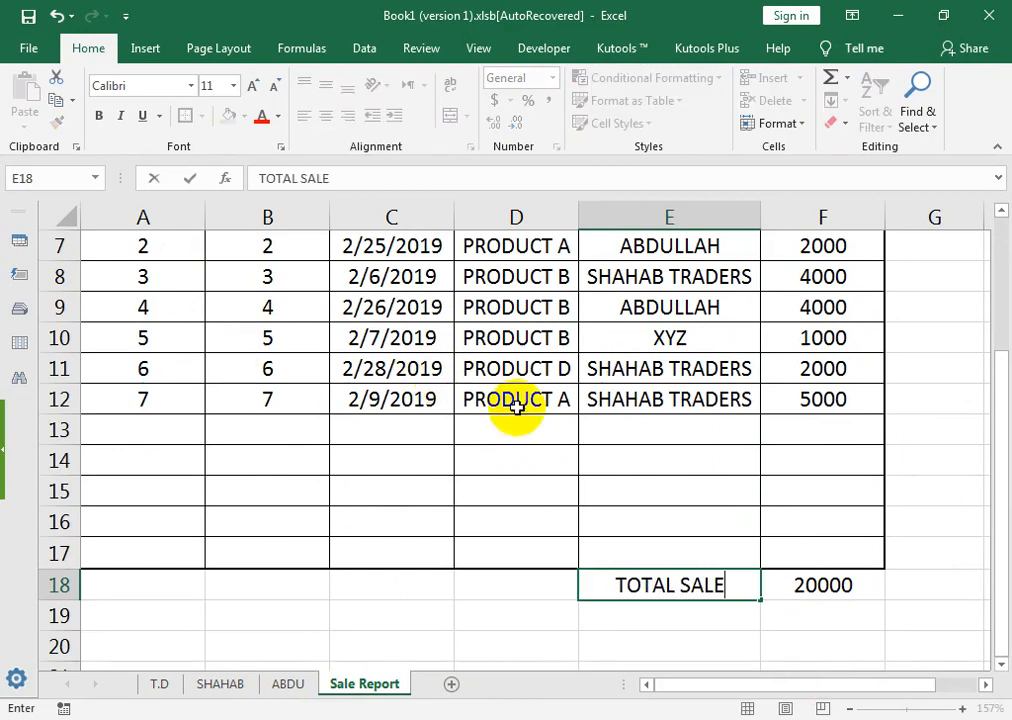
key(Up)
click(660, 580)
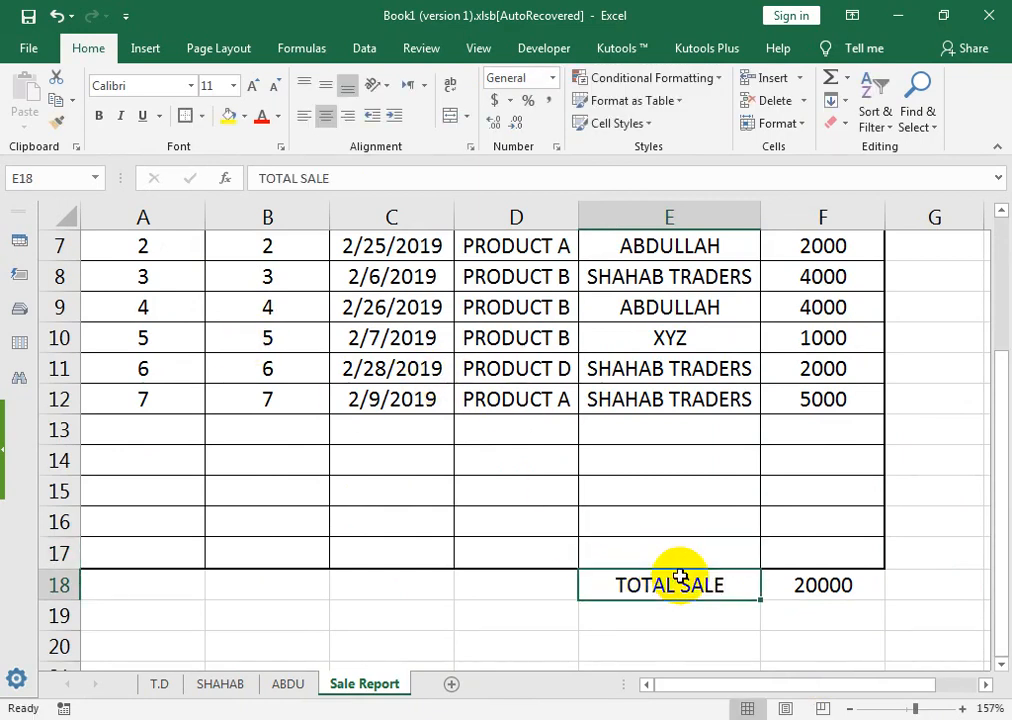
drag(648, 588, 86, 585)
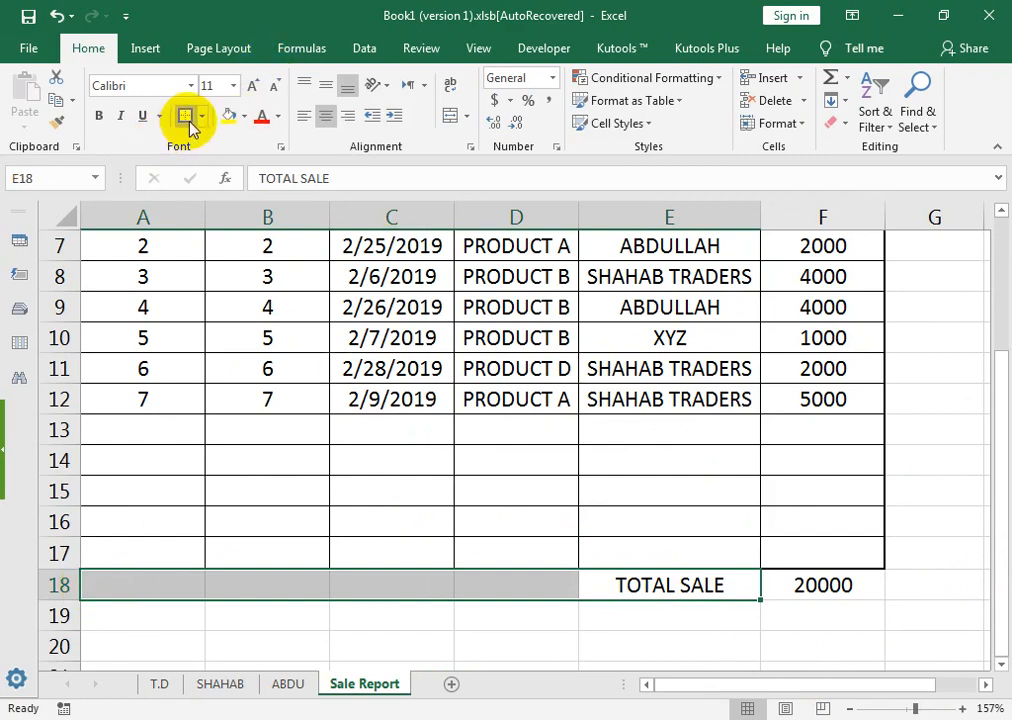
click(445, 116)
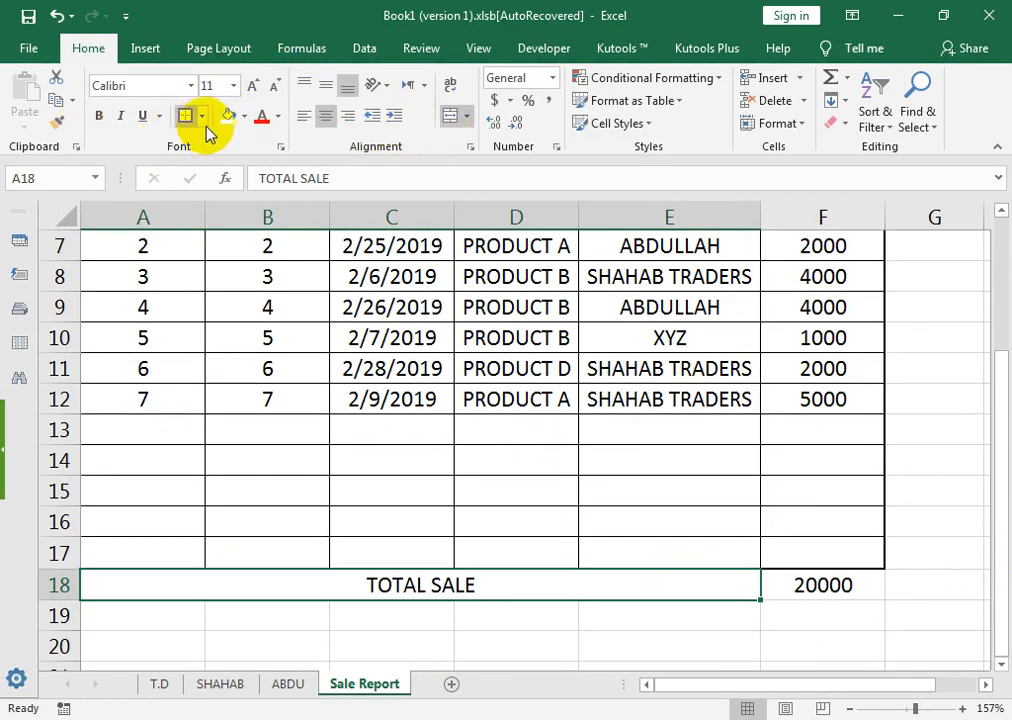
Step: Give the merged TOTAL SALE cell a black fill and white text
click(244, 116)
click(242, 163)
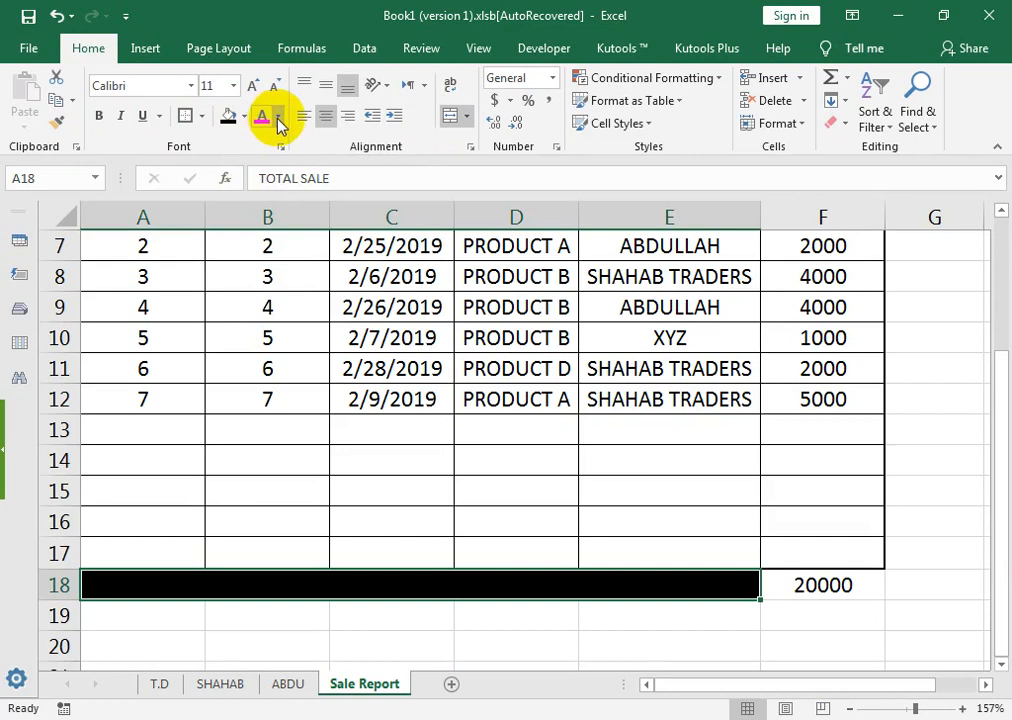
click(278, 118)
click(262, 186)
click(888, 580)
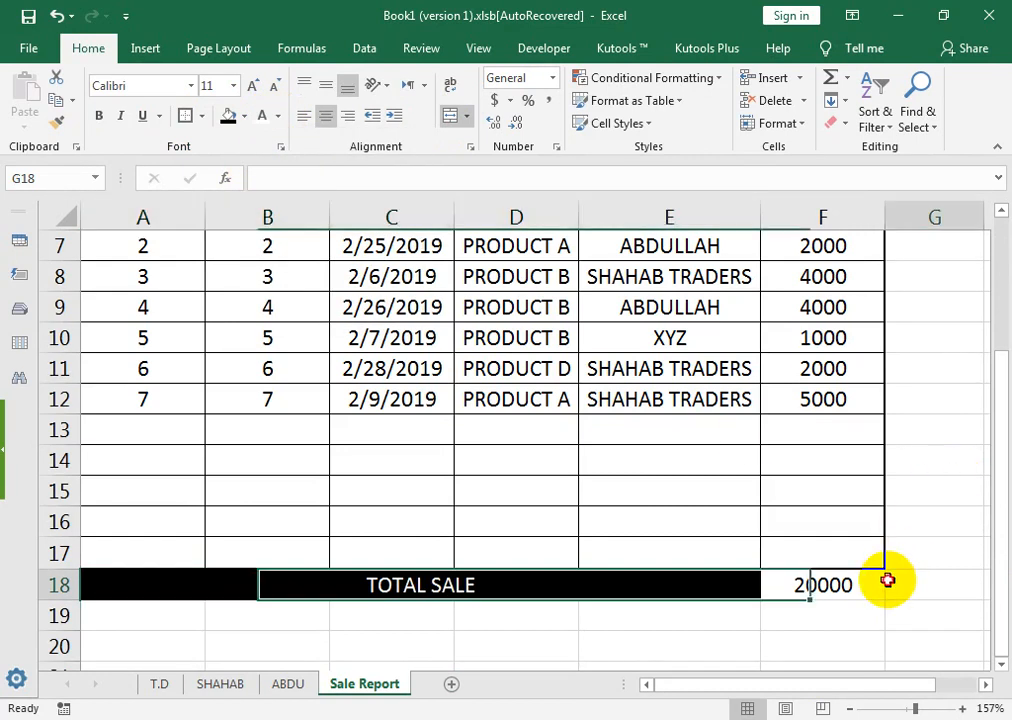
Step: Format the total in F18 with comma style, a dark blue fill and bold white text
click(790, 583)
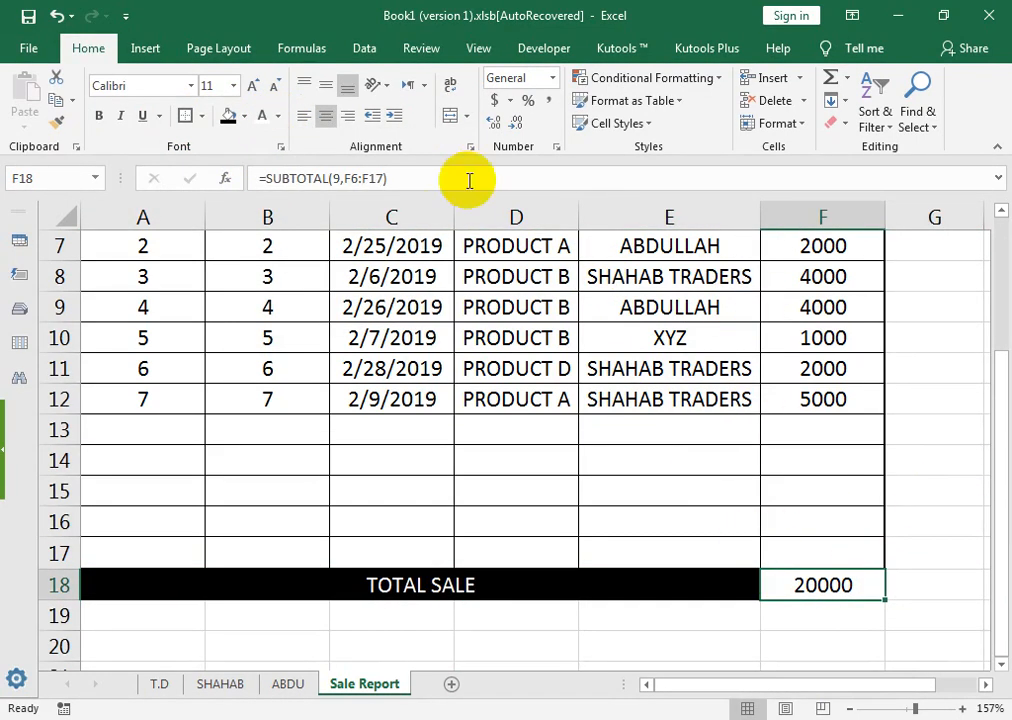
click(548, 100)
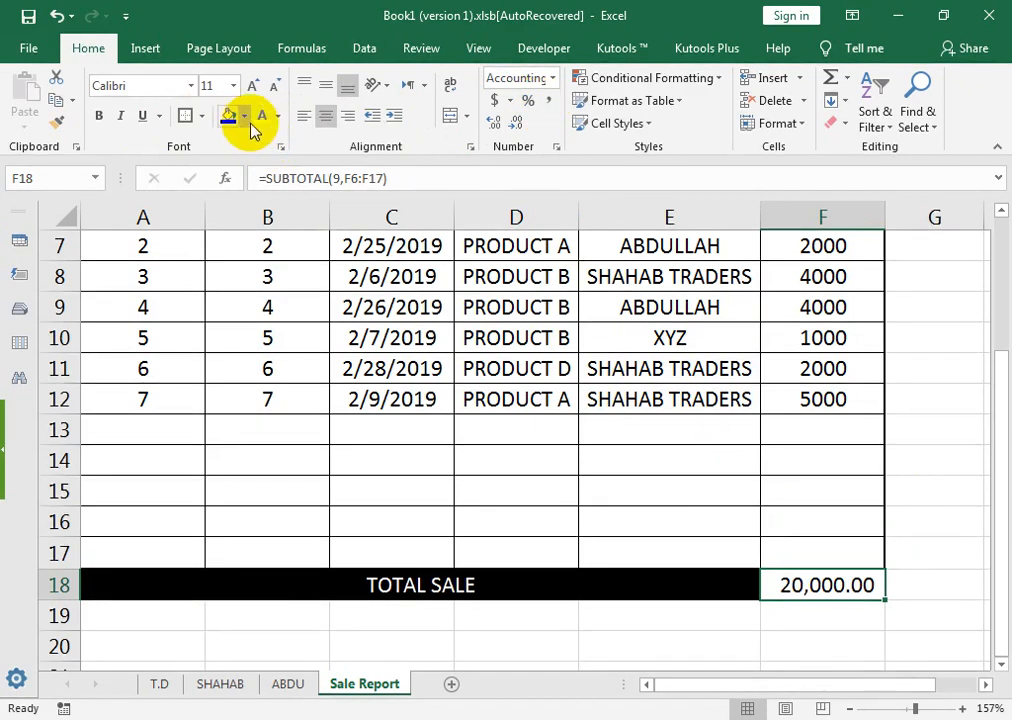
click(230, 117)
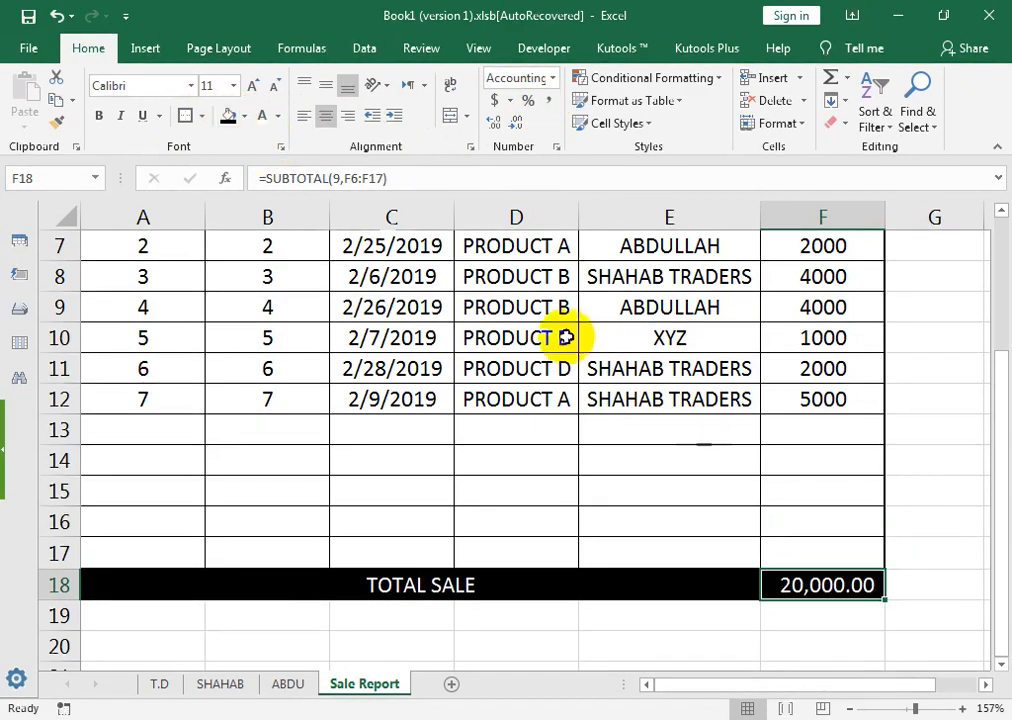
click(243, 116)
click(361, 271)
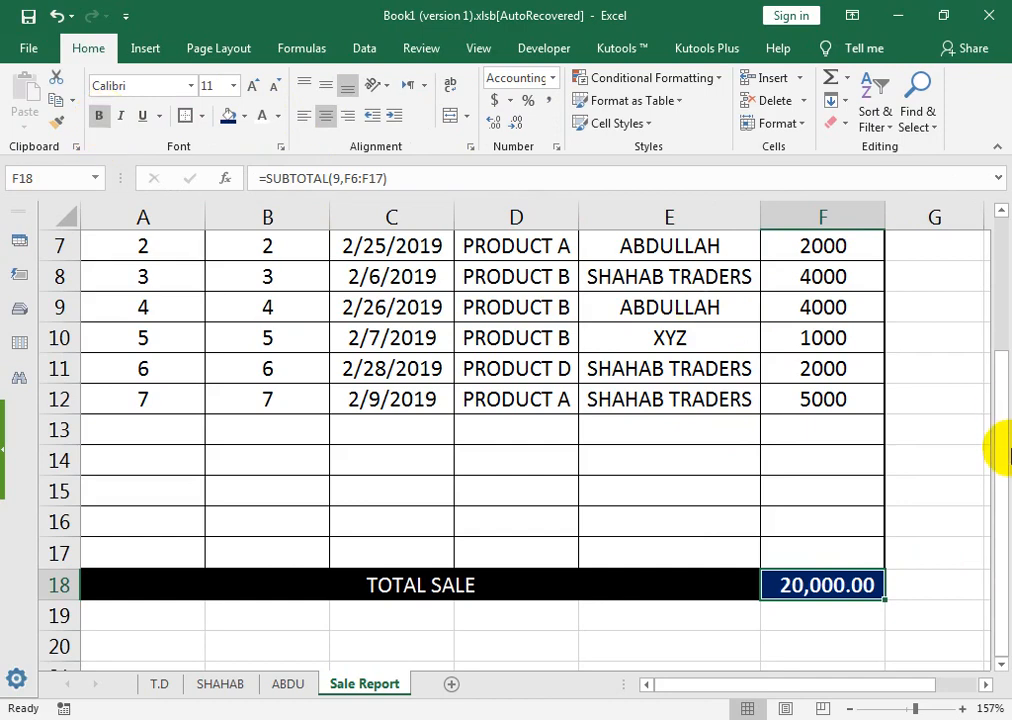
Step: Apply the dark blue fill and white text to the header row A5:F5
drag(1005, 455, 980, 252)
drag(800, 372, 145, 372)
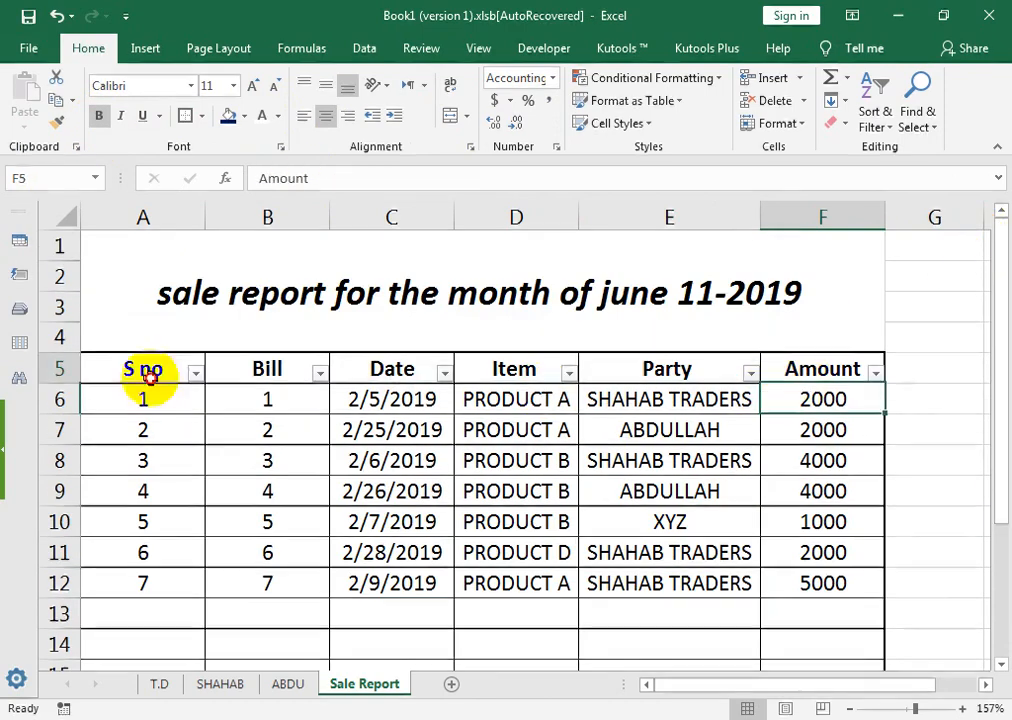
click(229, 117)
click(261, 117)
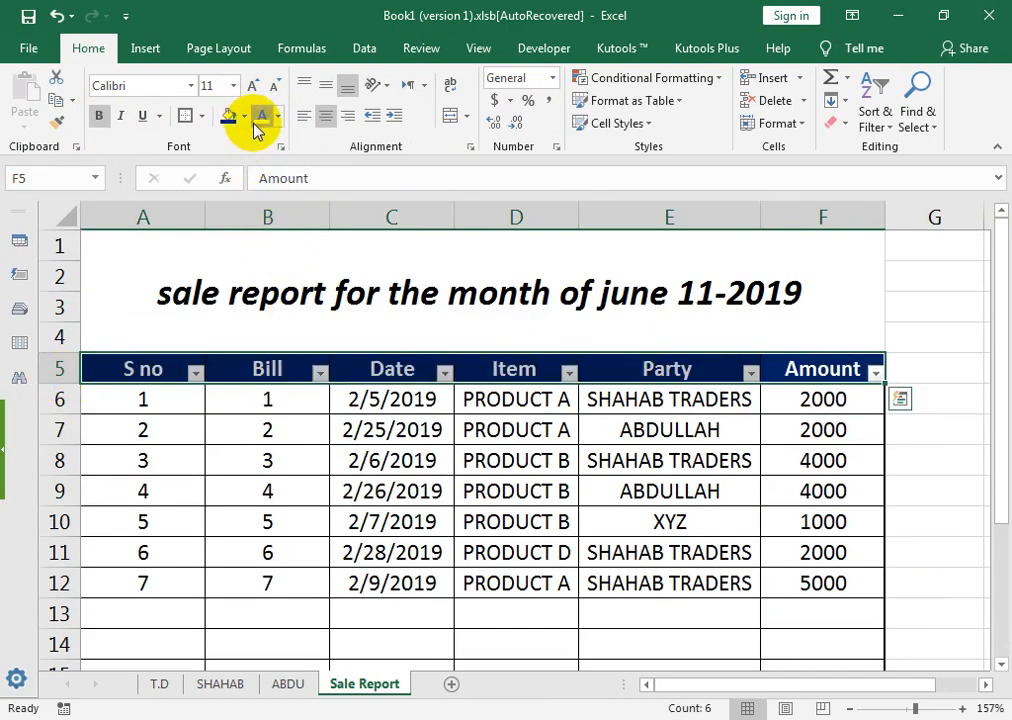
Step: Give the merged sale report title in A1 a black fill and white text
click(318, 287)
click(244, 117)
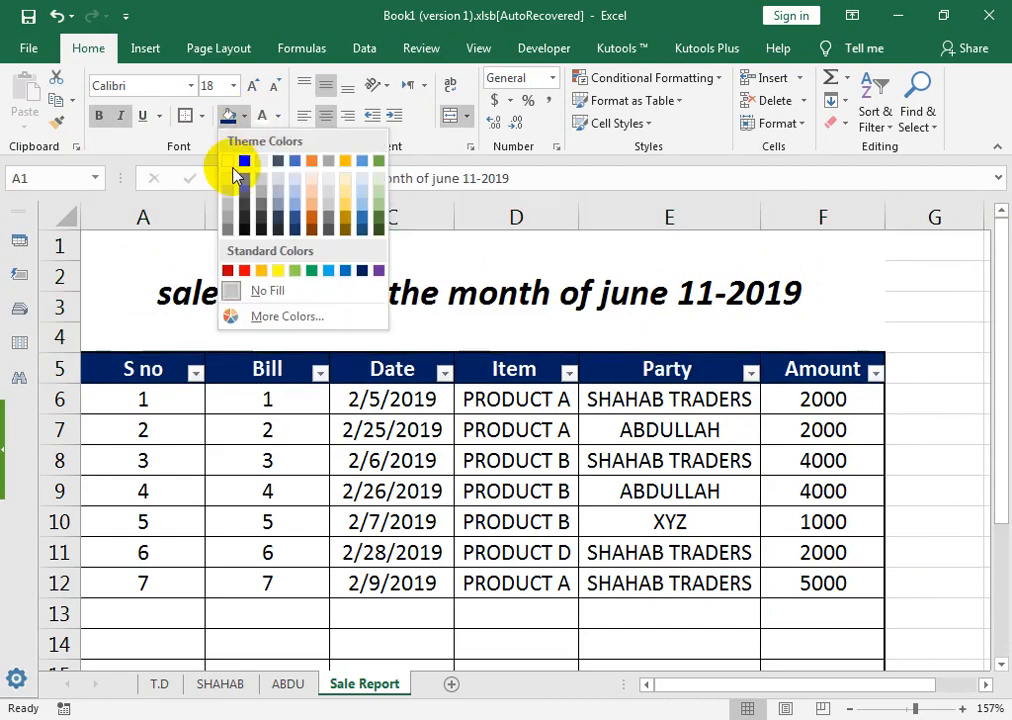
click(244, 160)
click(262, 117)
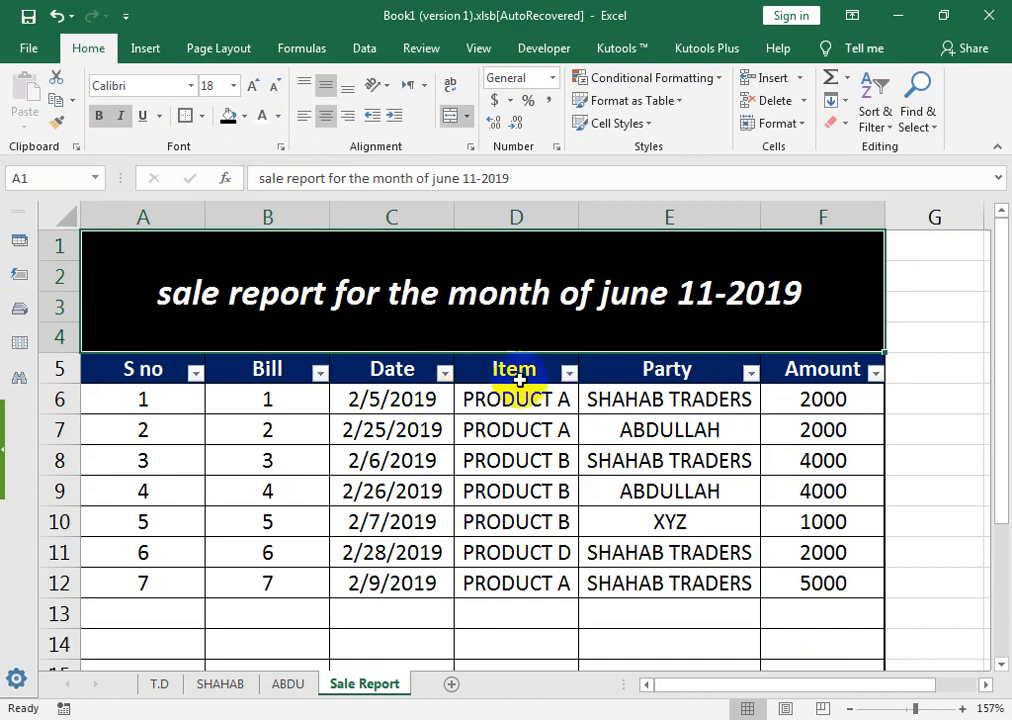
Step: Filter the sale report's Item column to show only PRODUCT A
click(568, 376)
click(389, 506)
click(390, 523)
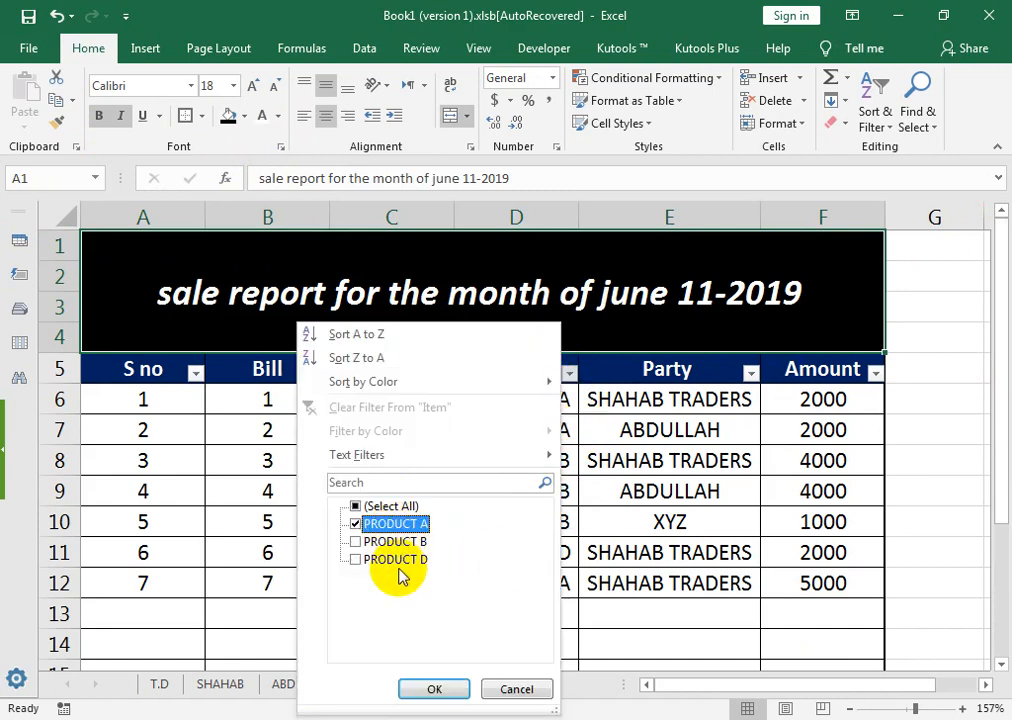
click(428, 689)
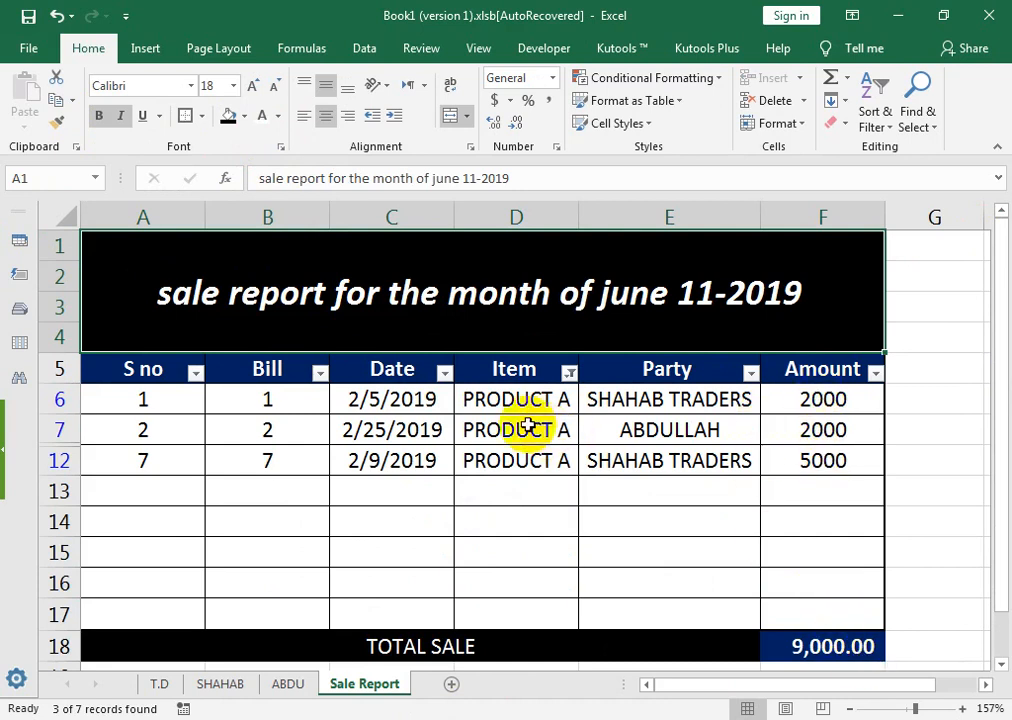
Step: Switch the Item column filter to show only PRODUCT B
click(568, 374)
click(355, 541)
click(358, 524)
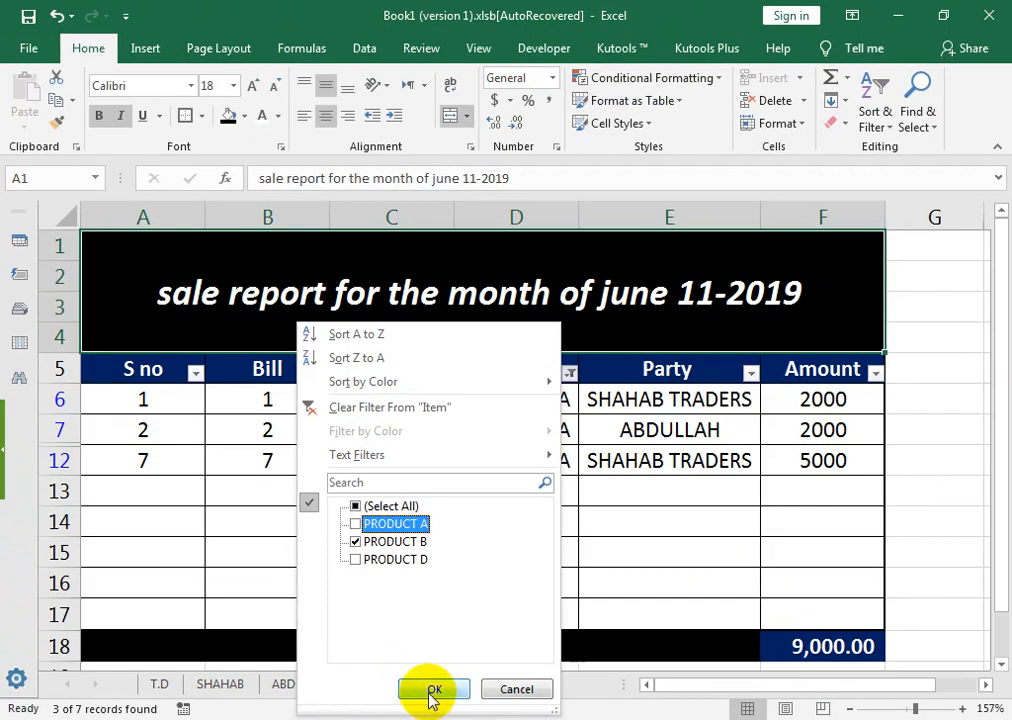
click(533, 658)
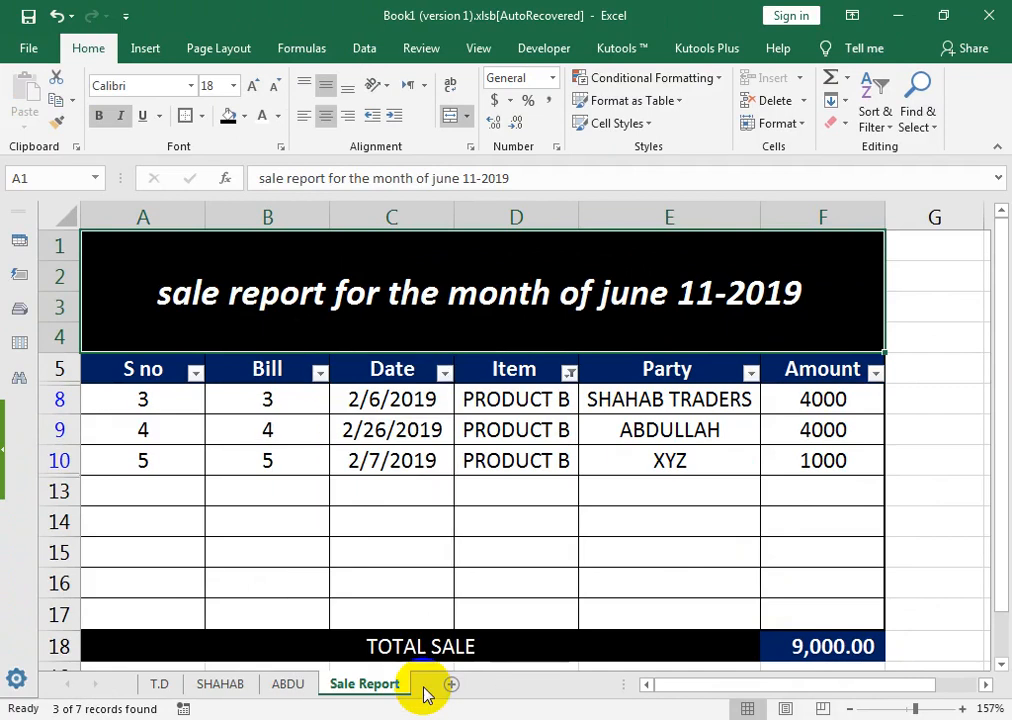
click(513, 461)
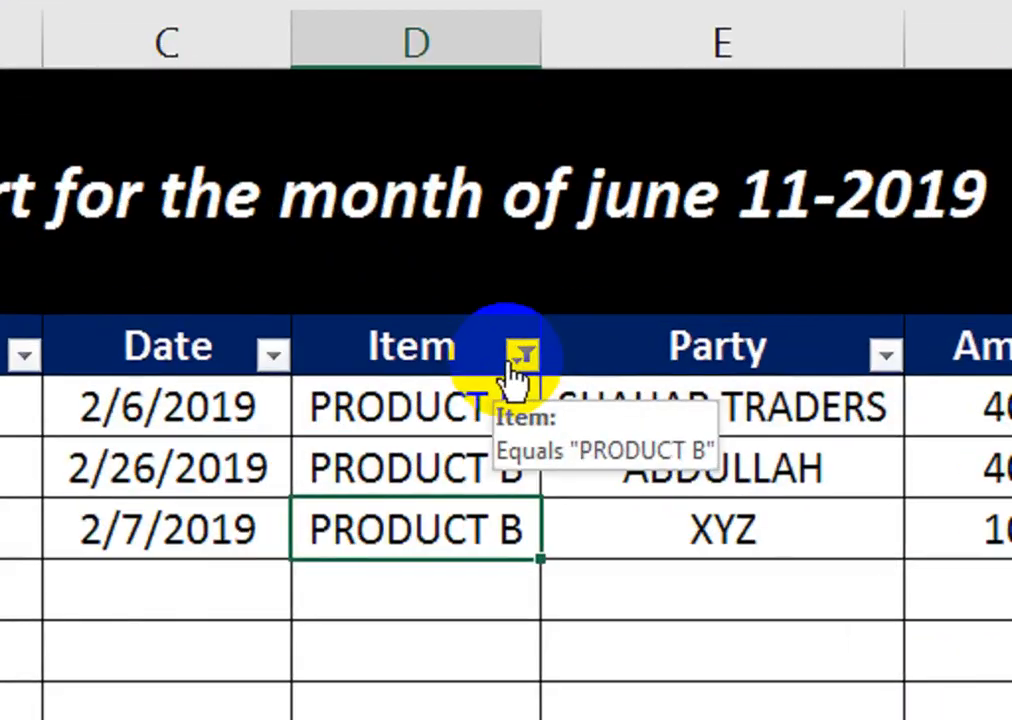
Step: Reselect all products in the Item column filter to show every sale row
click(569, 375)
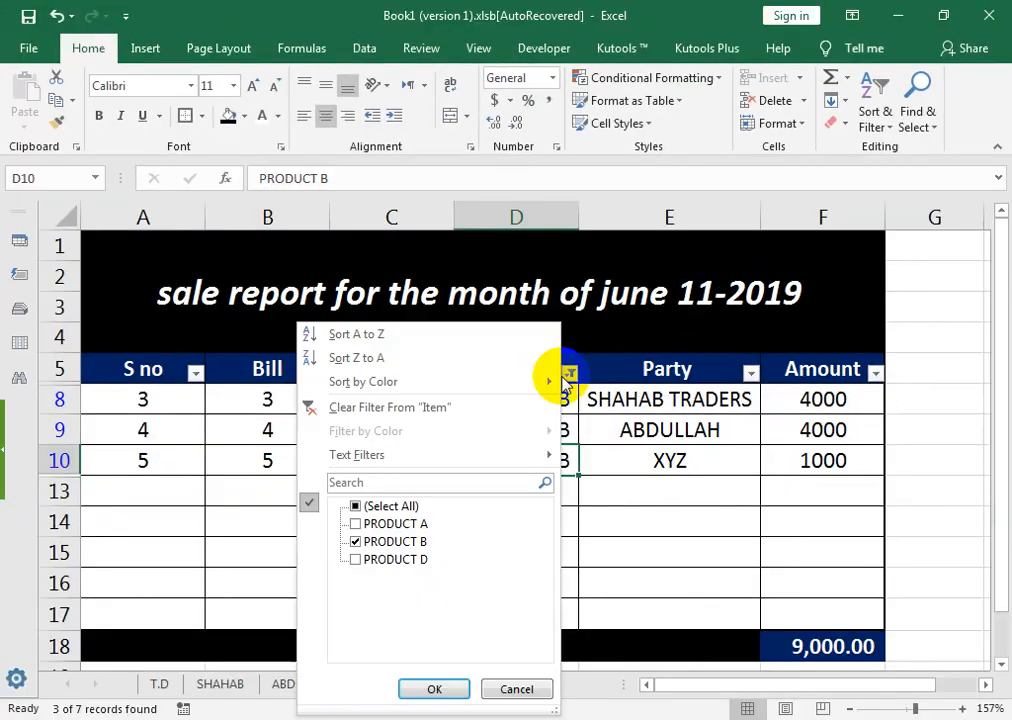
click(388, 506)
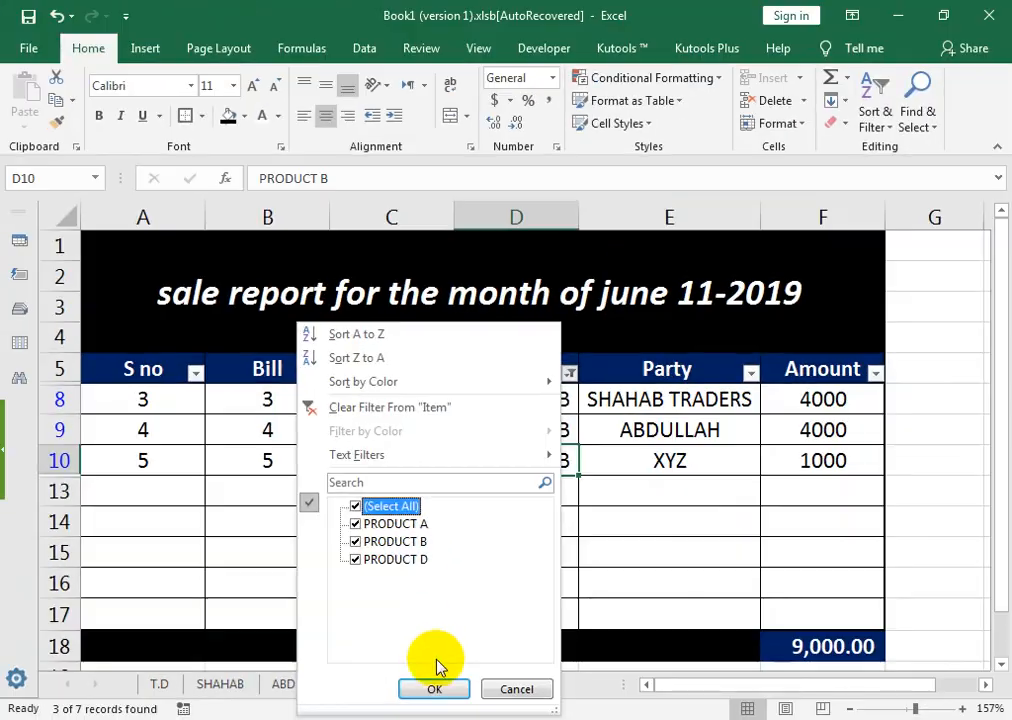
click(440, 688)
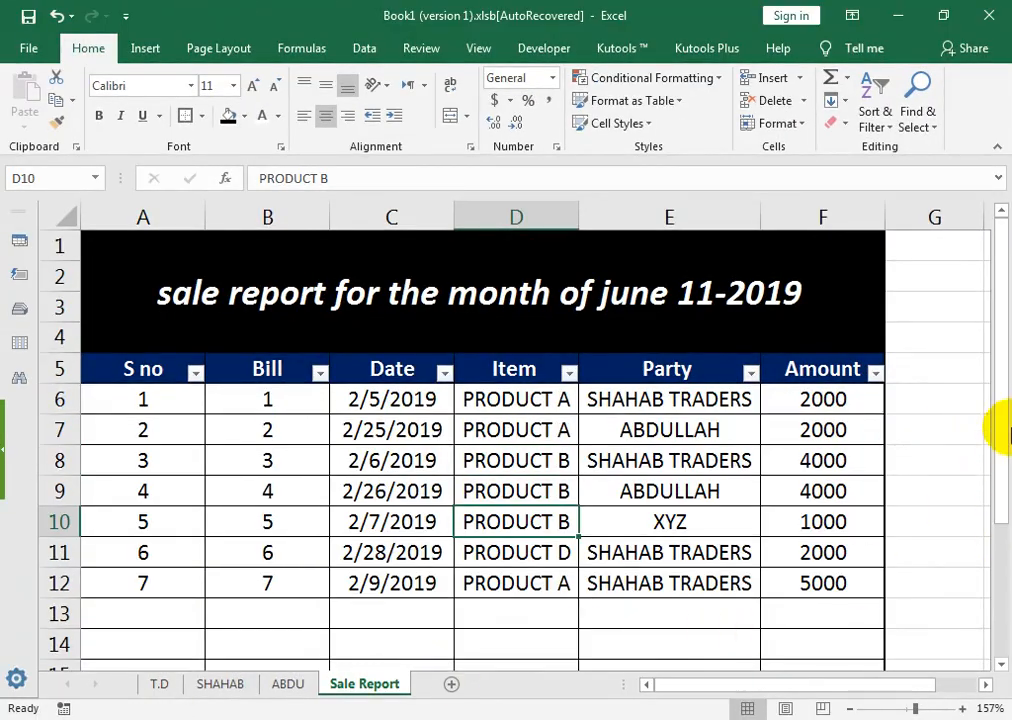
Step: On the SHAHAB sheet, give rows 4 and 5 of the ledger (A4:G5) a black fill and white text
click(235, 684)
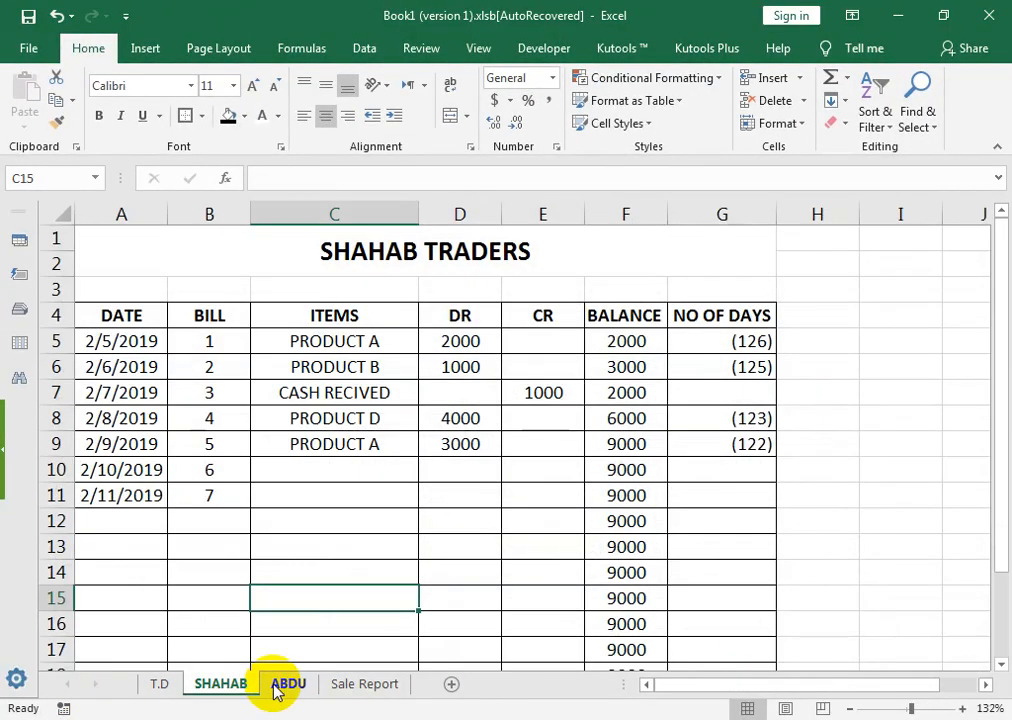
drag(121, 341, 687, 305)
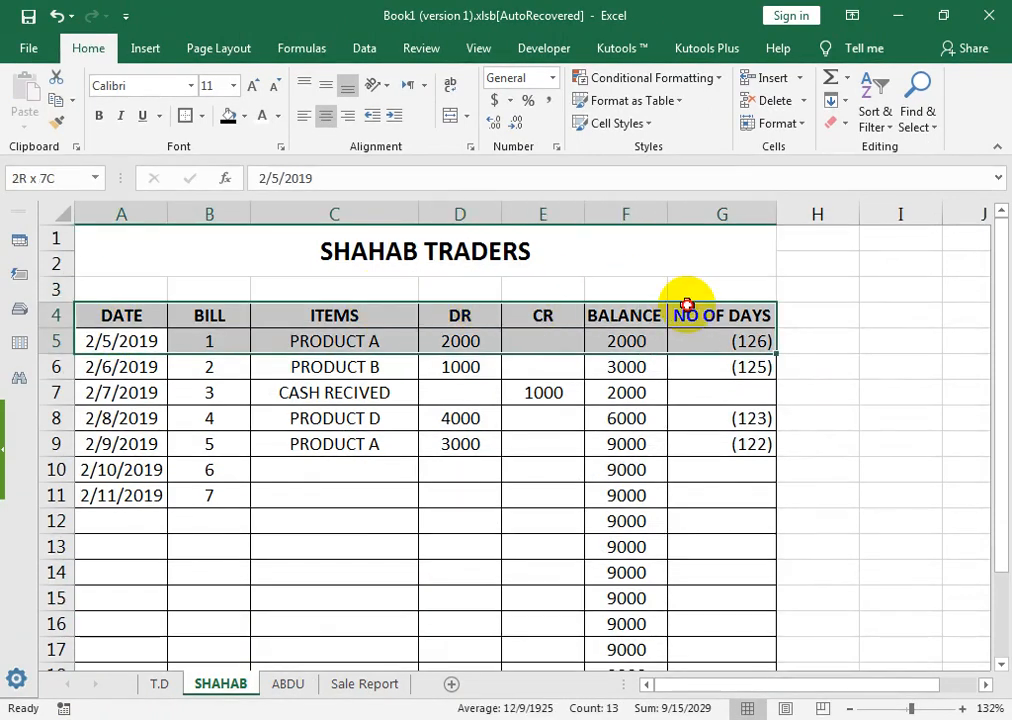
click(227, 120)
click(262, 125)
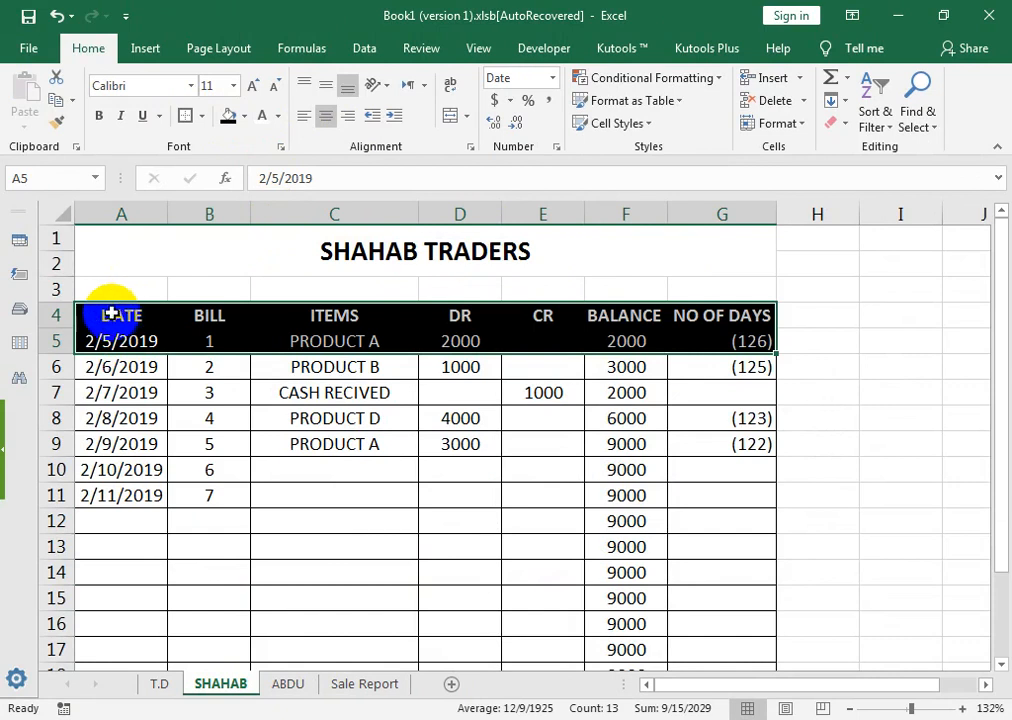
Step: Reset row 5 of the SHAHAB ledger to no fill and automatic font color
click(55, 341)
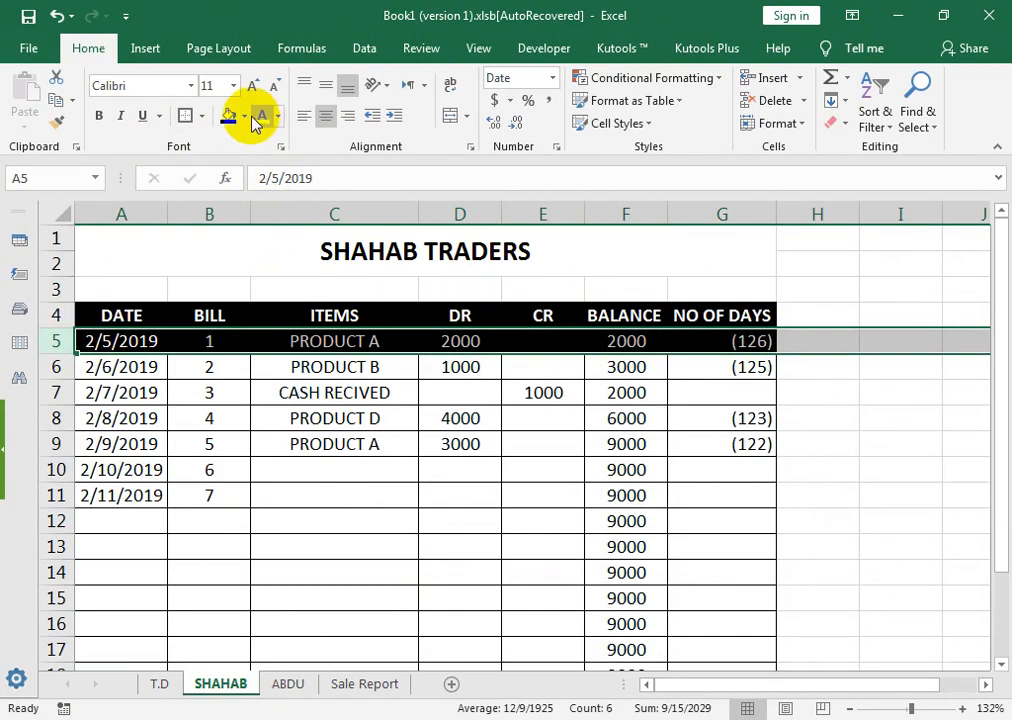
click(244, 116)
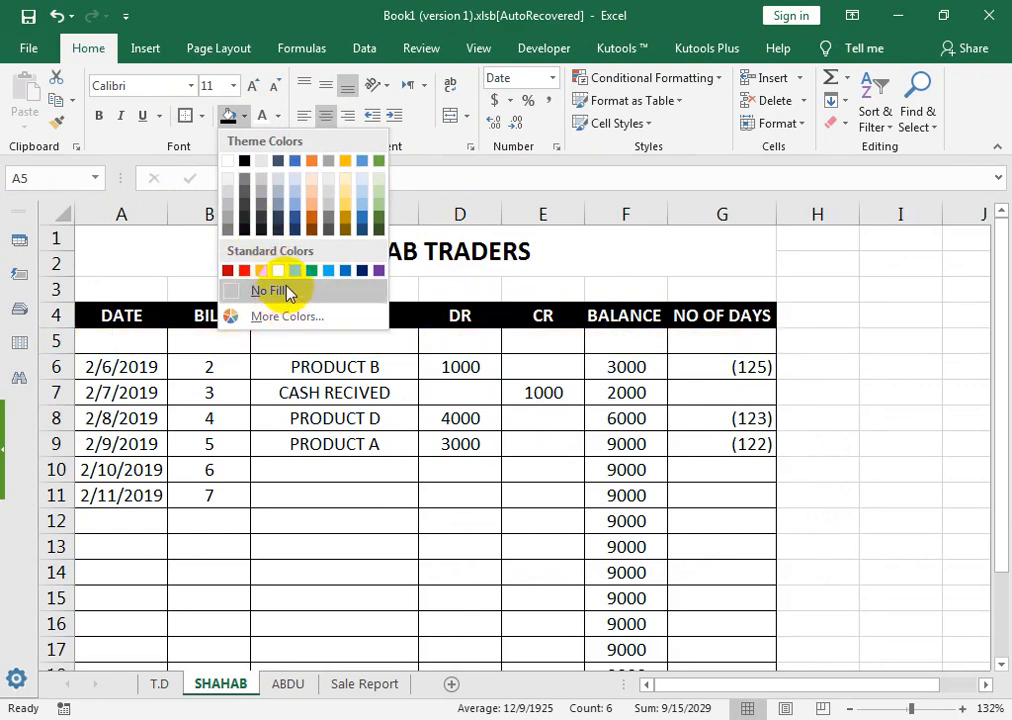
click(287, 292)
click(279, 117)
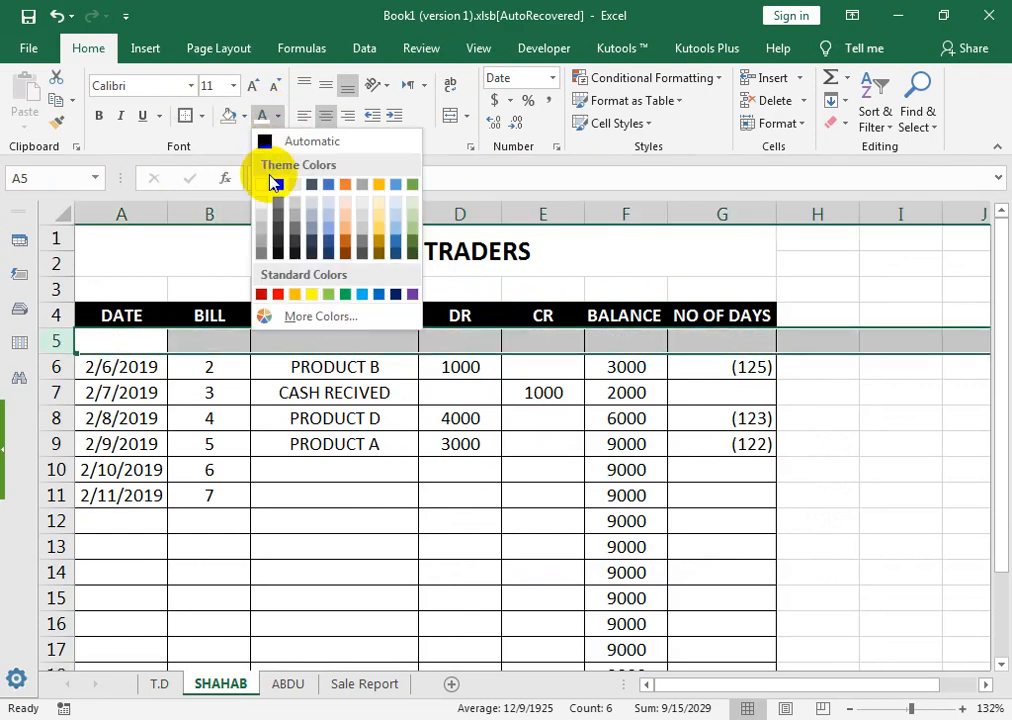
click(272, 141)
click(222, 310)
Step: Merge and center the SHAHAB TRADERS title across A1:G3
click(213, 262)
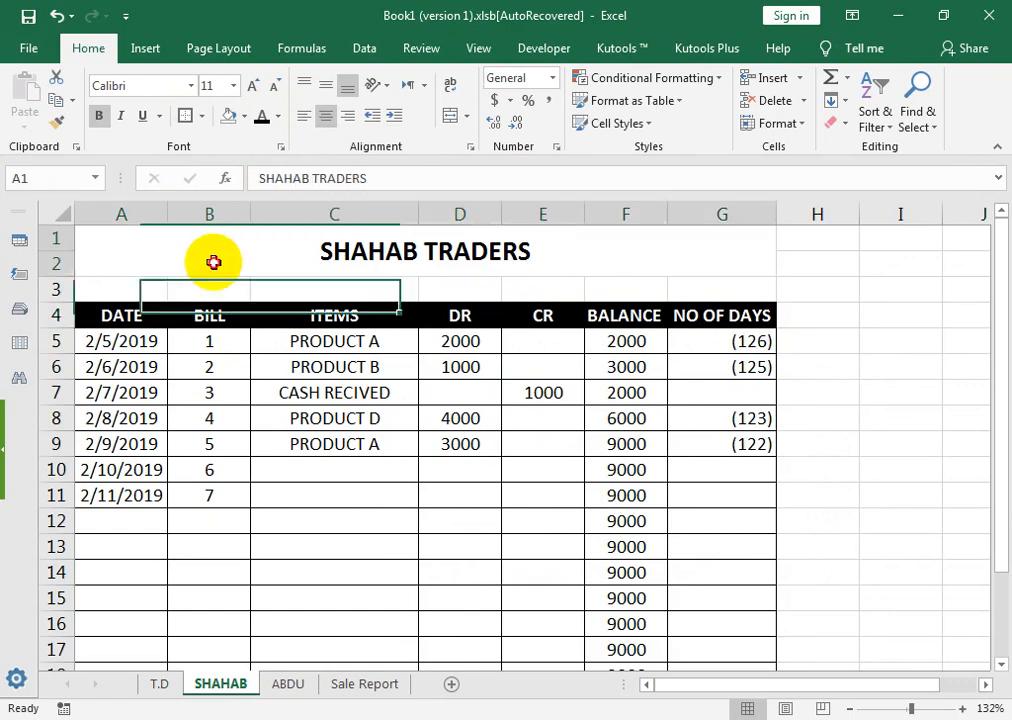
drag(187, 248, 289, 273)
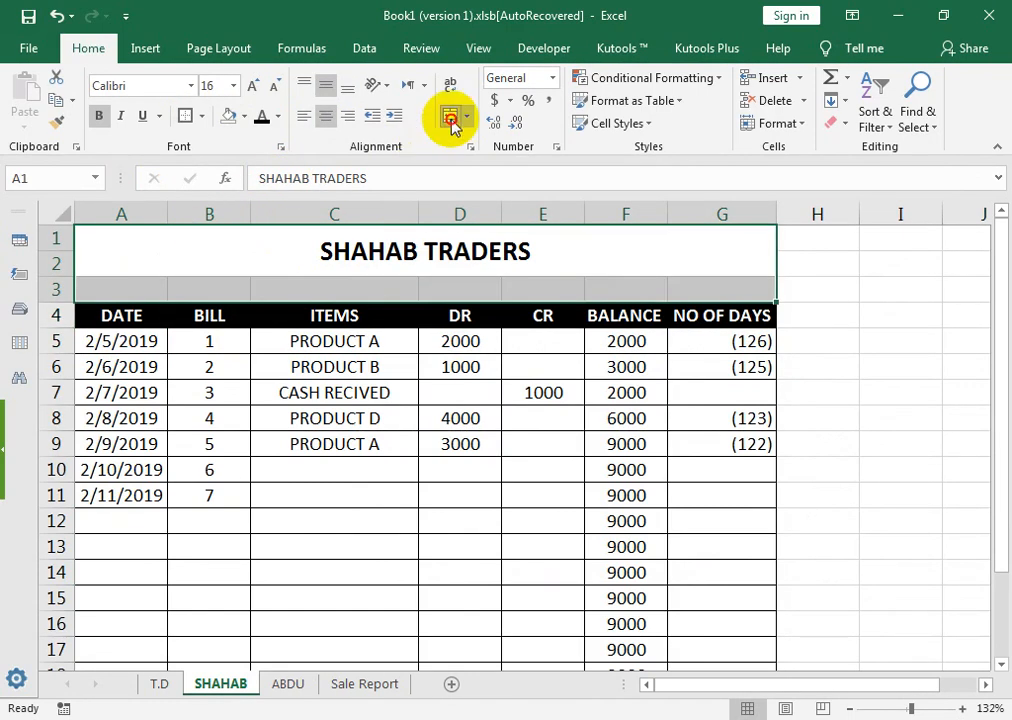
click(451, 121)
Step: Format the SHAHAB TRADERS title with a dark blue fill, white text and font size 20
click(244, 116)
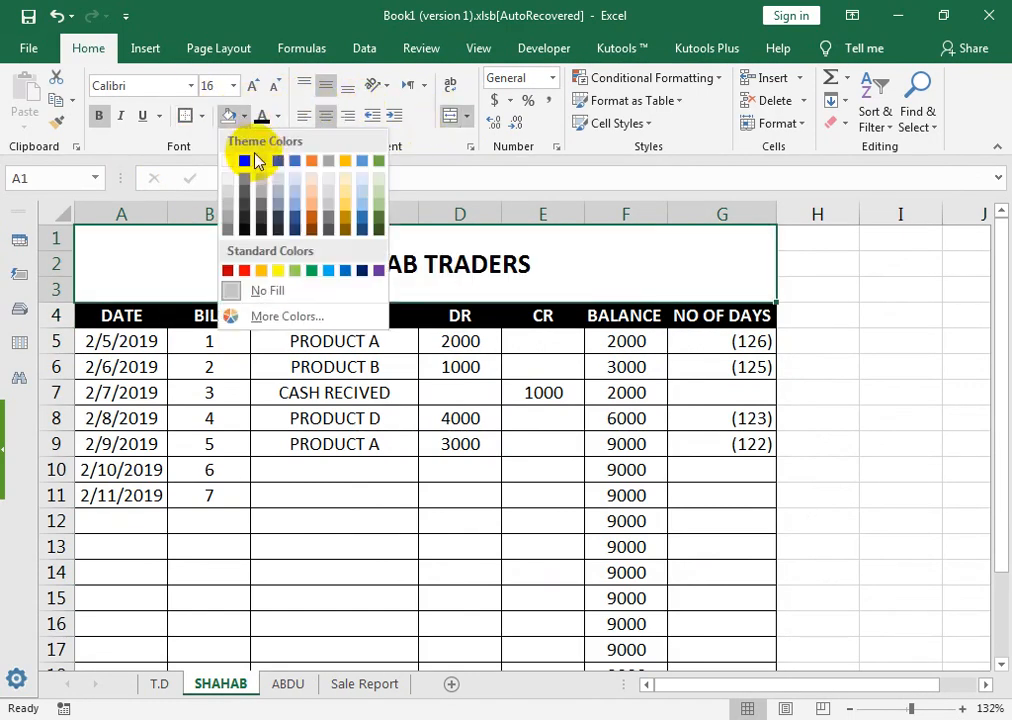
click(362, 270)
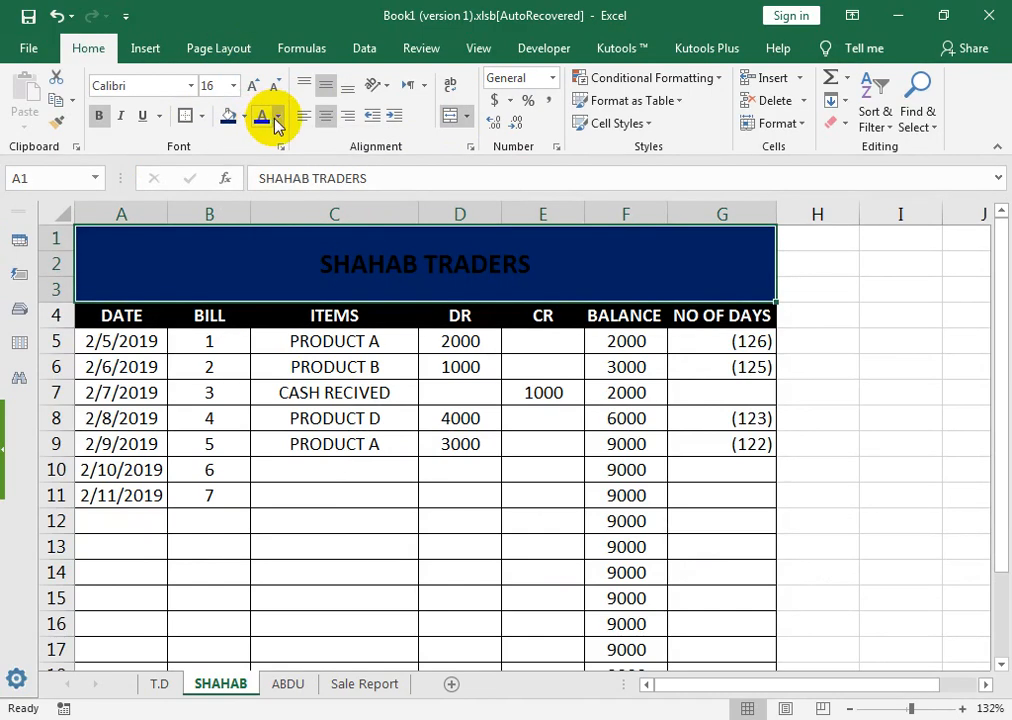
click(277, 118)
click(264, 184)
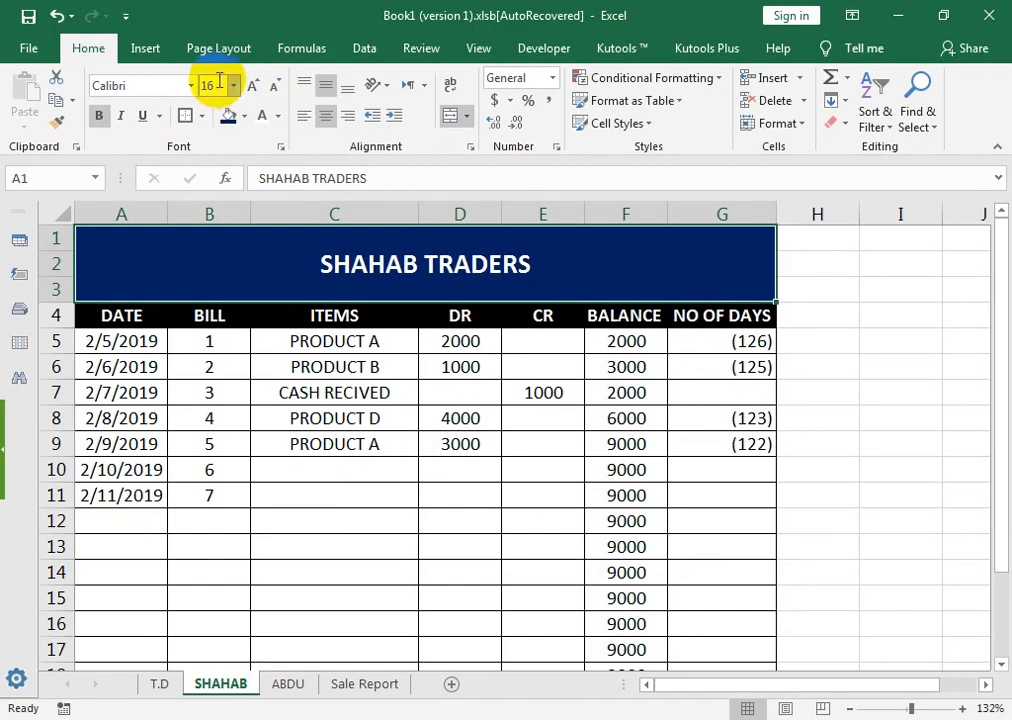
click(252, 86)
click(252, 86)
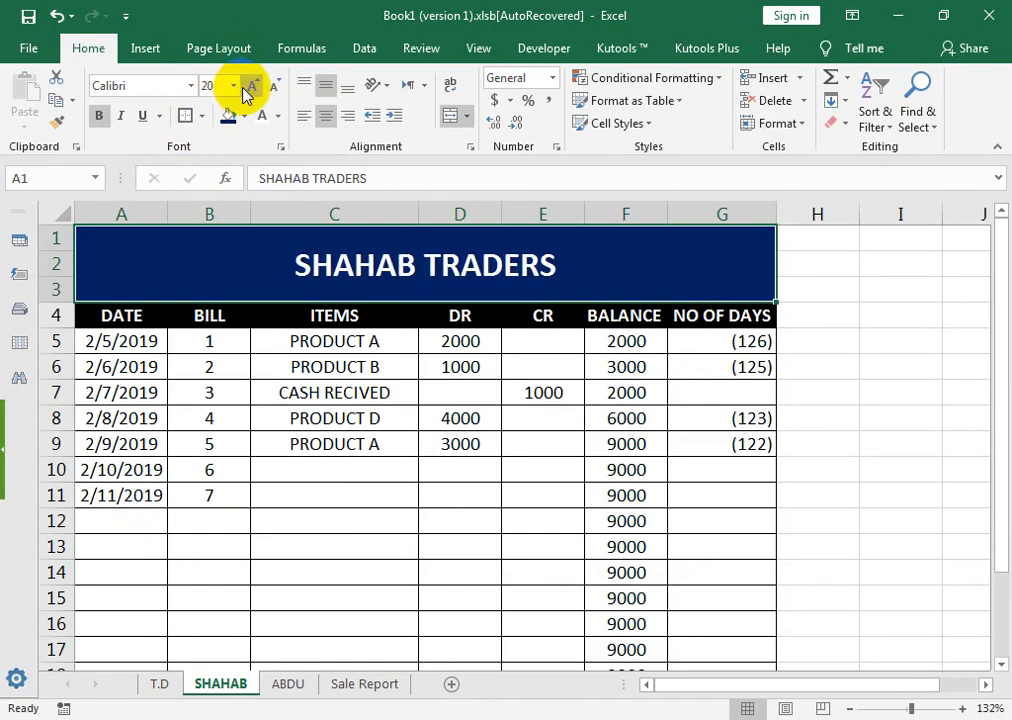
Step: On the T.D sheet, give the ABC COMPANY and TOTAL DEBTORS title rows a dark blue fill and white text
click(158, 688)
click(169, 273)
drag(177, 228, 250, 278)
click(230, 116)
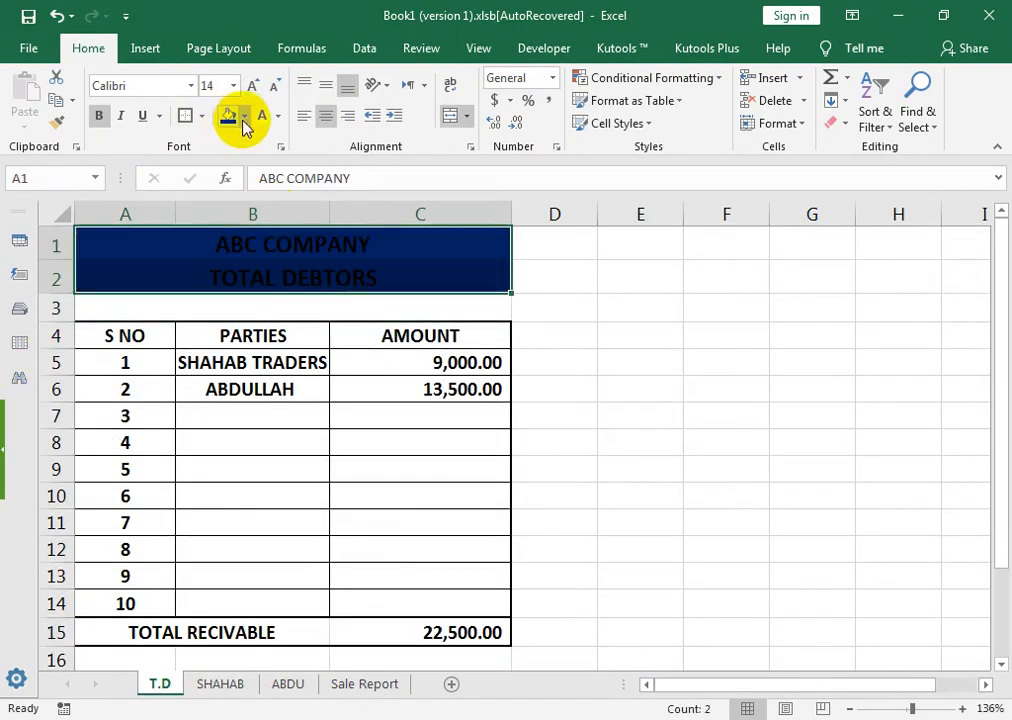
click(261, 117)
Step: Give the T.D header row A4:C4 a black fill and white text
drag(151, 343, 381, 338)
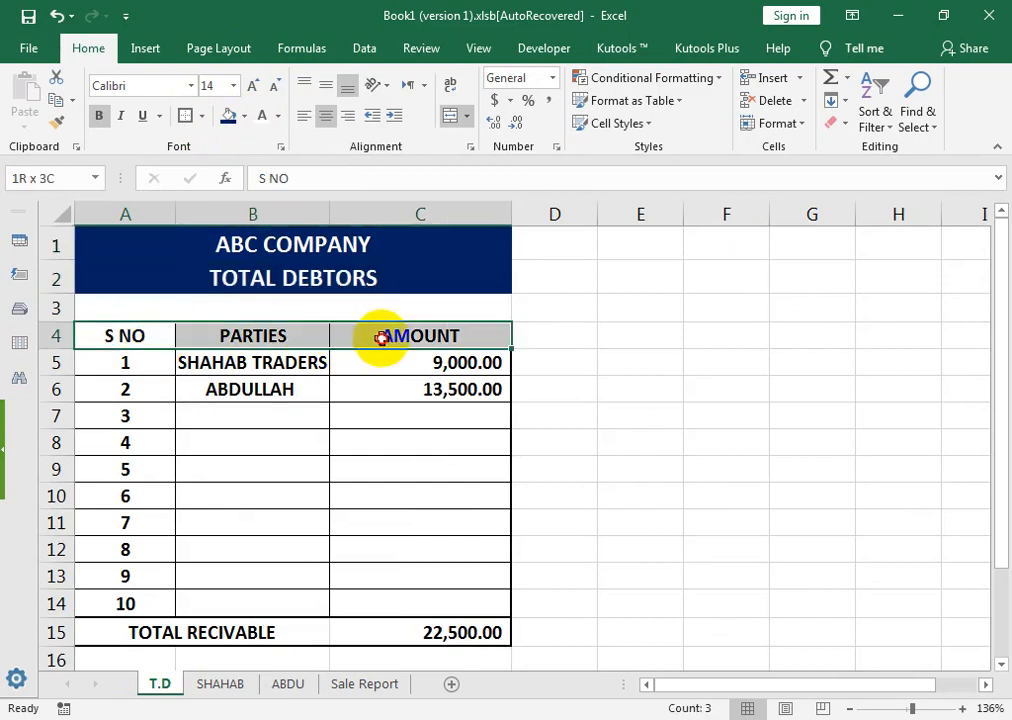
click(230, 116)
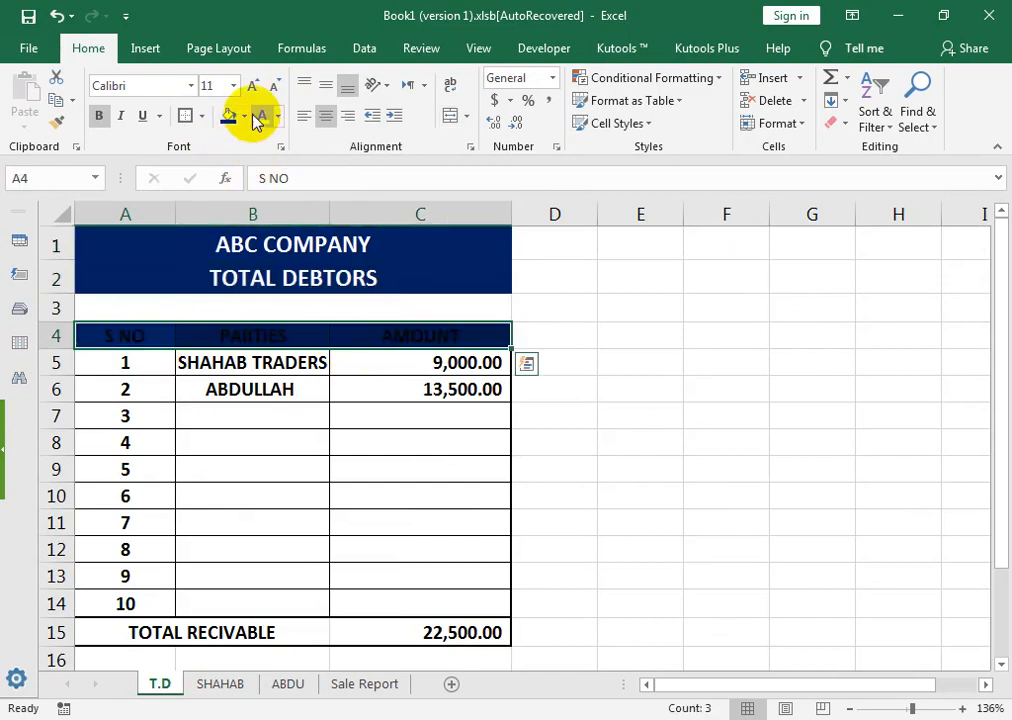
click(249, 118)
click(246, 161)
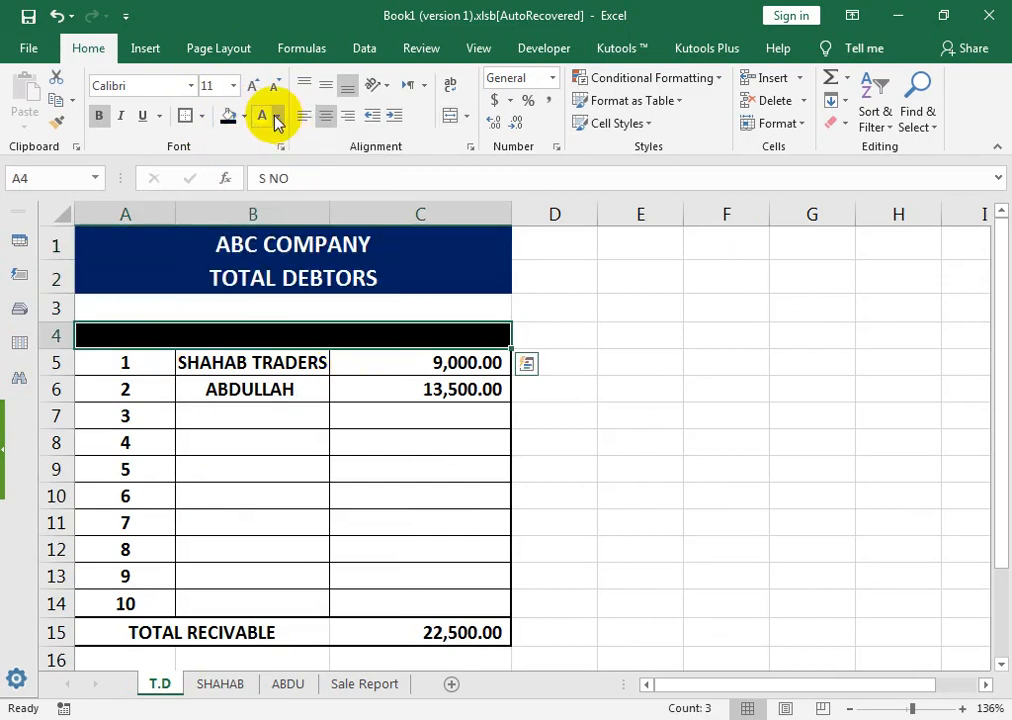
click(271, 118)
click(180, 524)
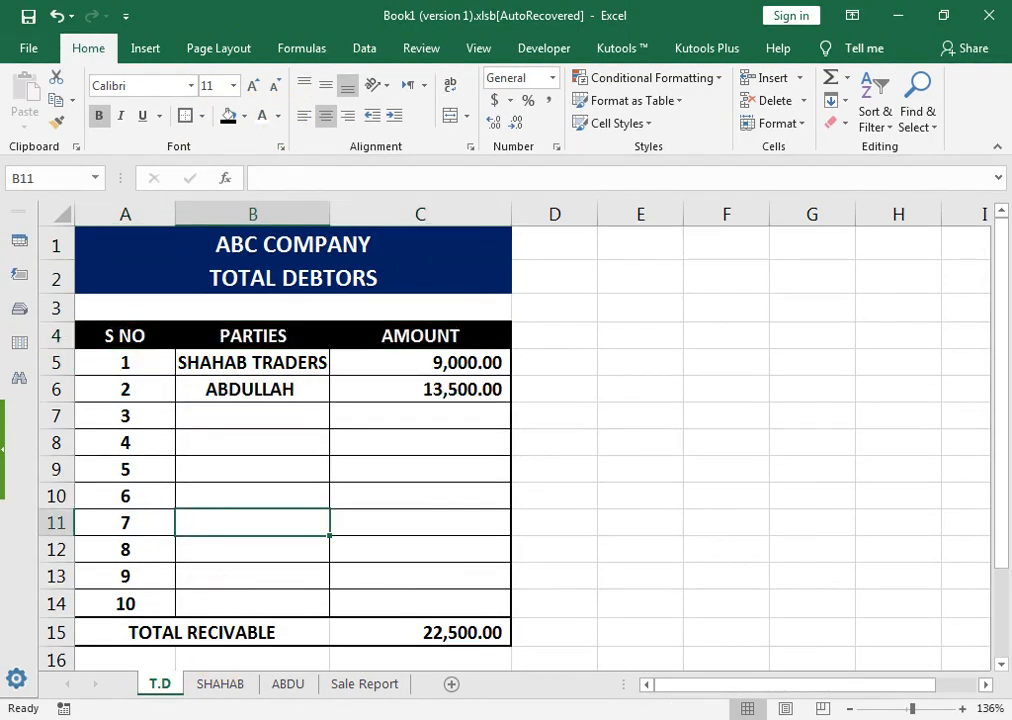
Step: Turn off the filter on the header row A5:F5 of the Sale Report sheet
click(366, 686)
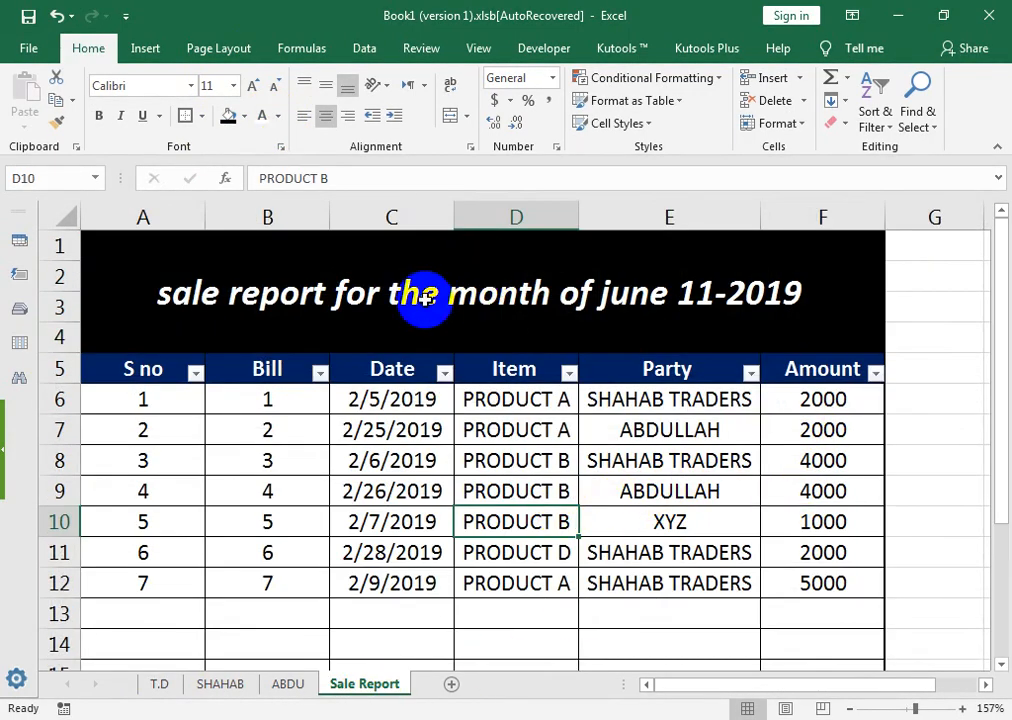
drag(158, 373, 820, 378)
click(874, 124)
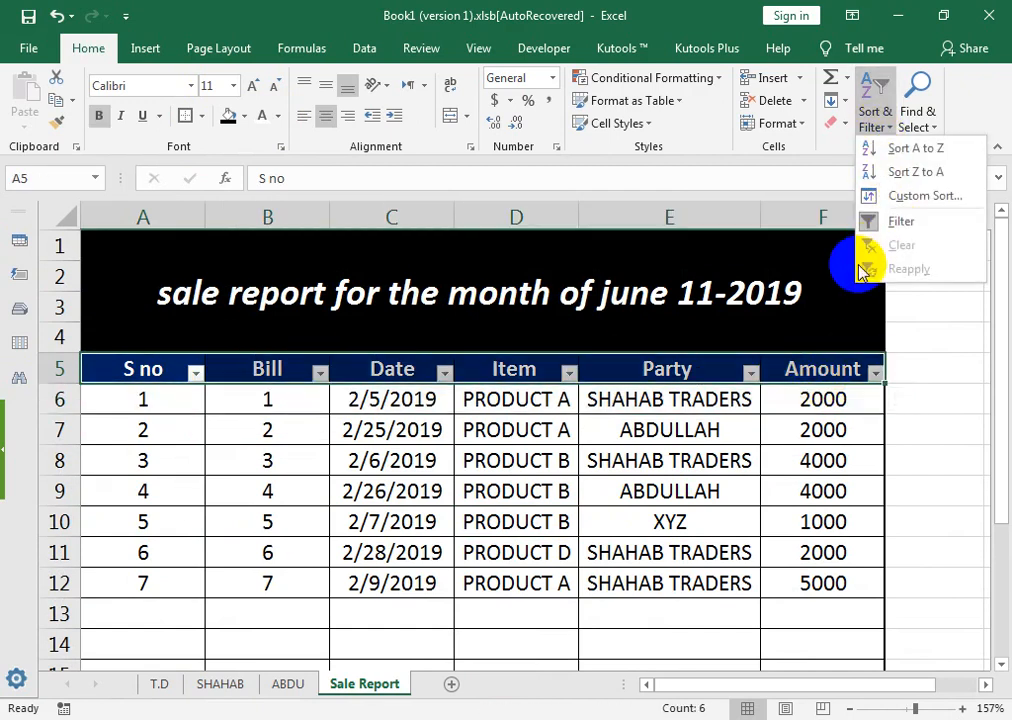
click(914, 228)
click(672, 368)
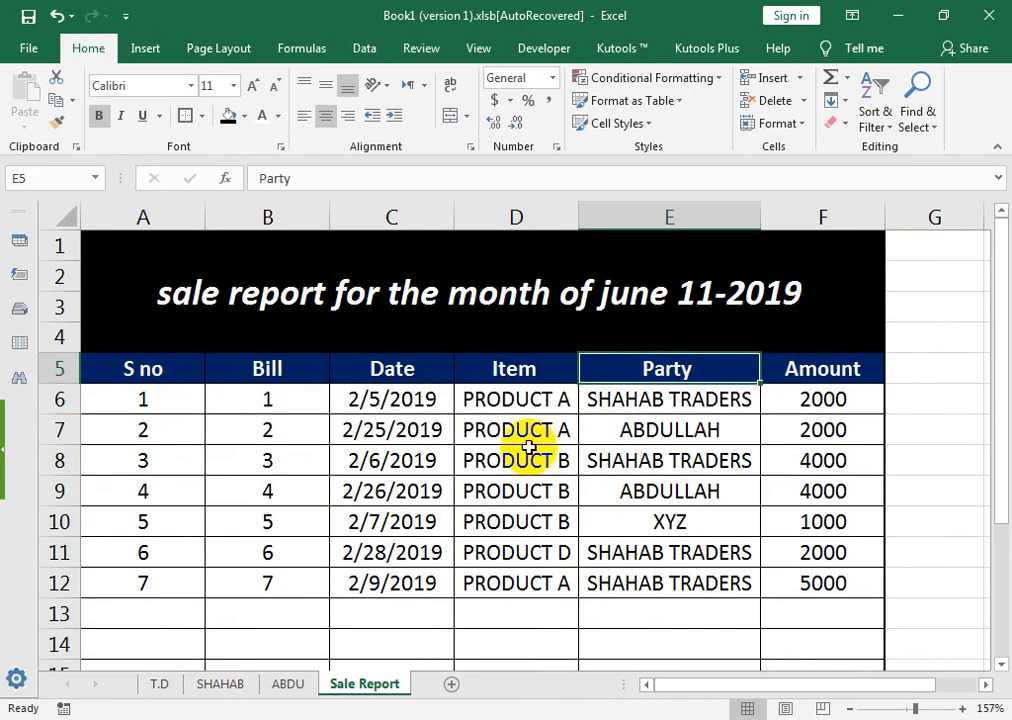